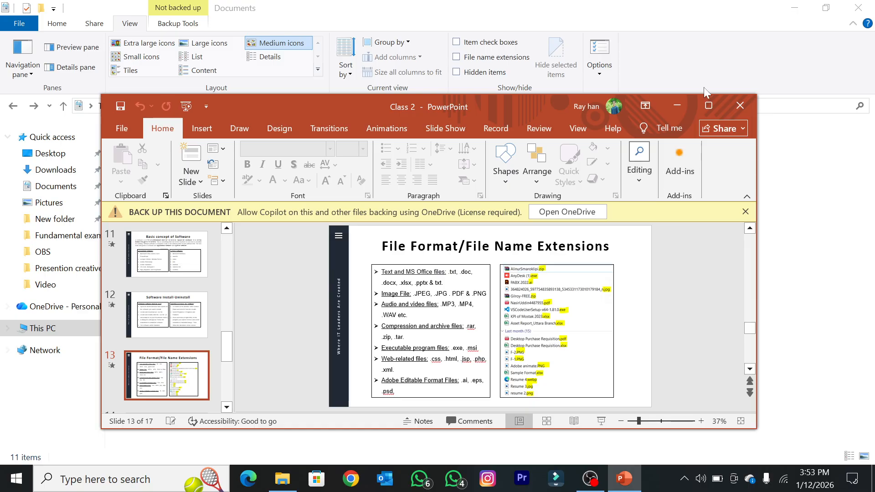
Step: Maximize the Class 2 presentation window and display the "Common keyboard shortcuts" slide
{"action": "left_click", "coordinate": [708, 106]}
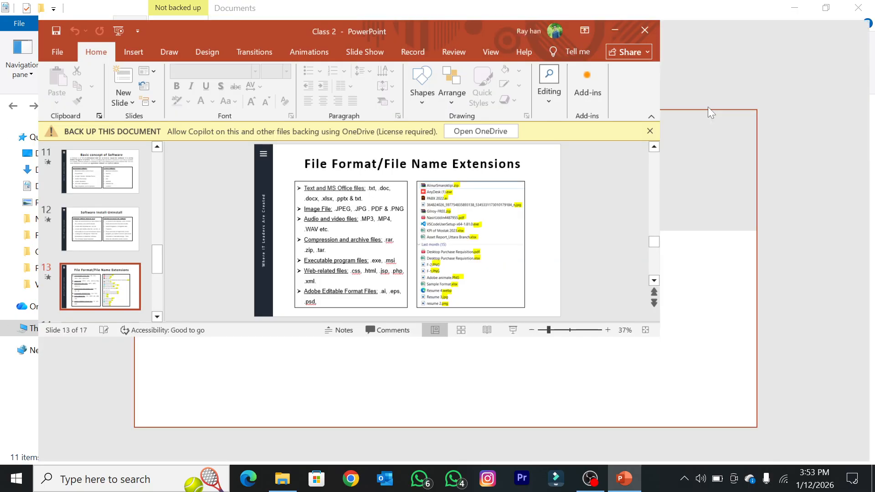
{"action": "left_click", "coordinate": [823, 18]}
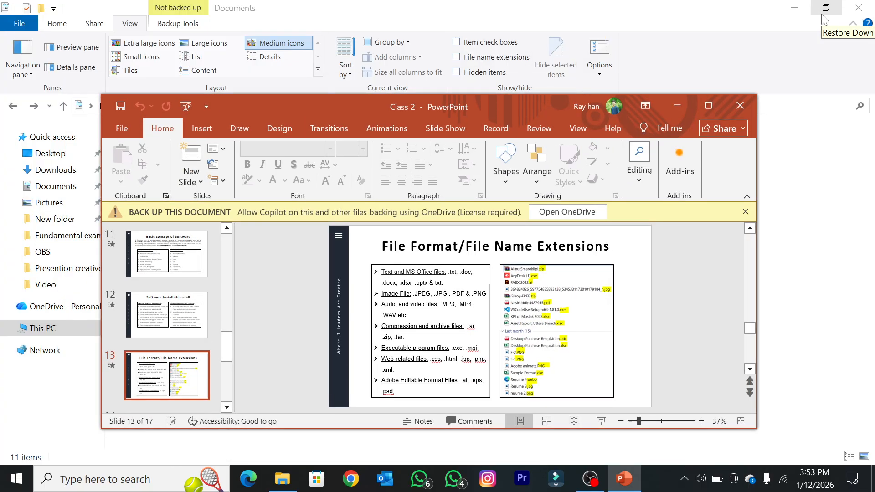
{"action": "left_click", "coordinate": [708, 107]}
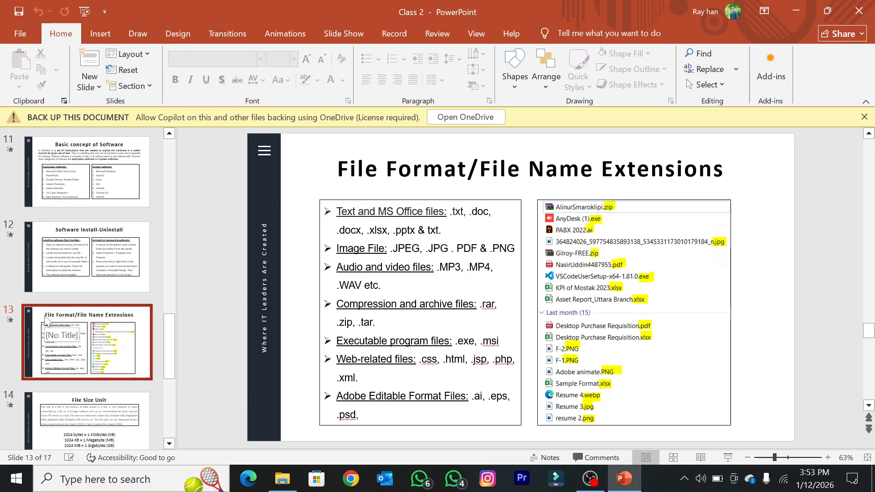
{"action": "scroll", "coordinate": [46, 319], "scroll_direction": "down", "scroll_amount": 3}
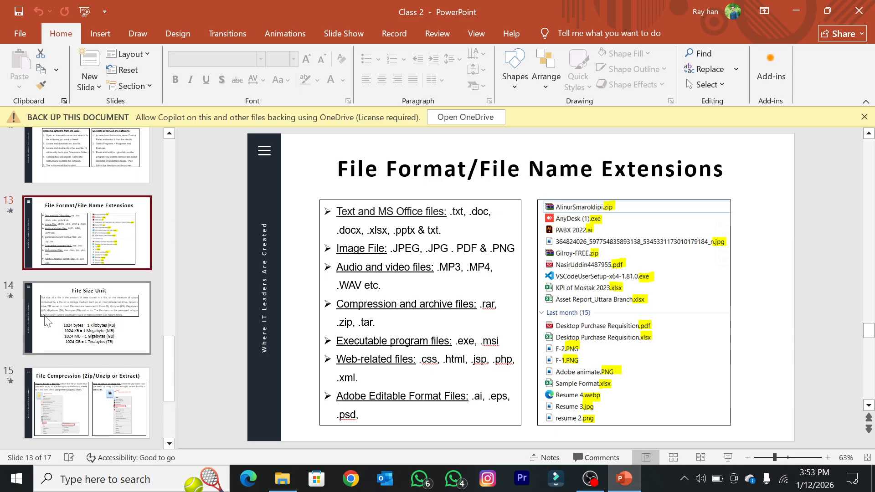
{"action": "scroll", "coordinate": [98, 360], "scroll_direction": "down", "scroll_amount": 5}
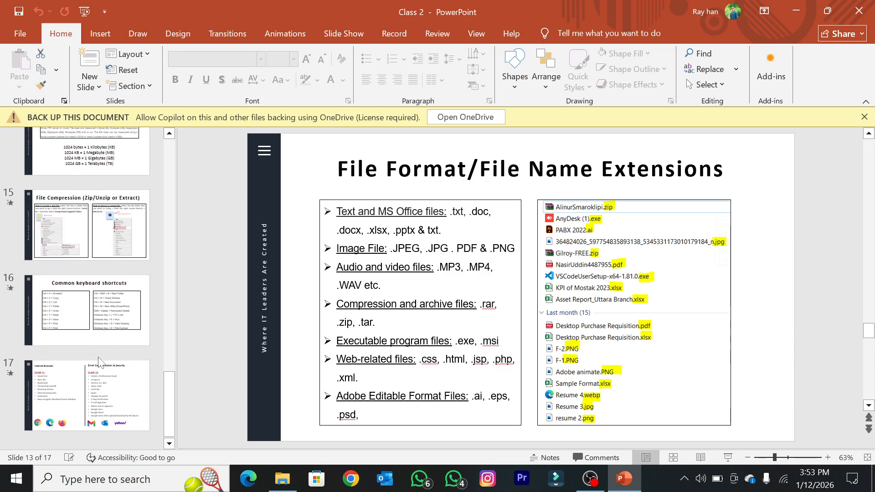
{"action": "left_click", "coordinate": [103, 297]}
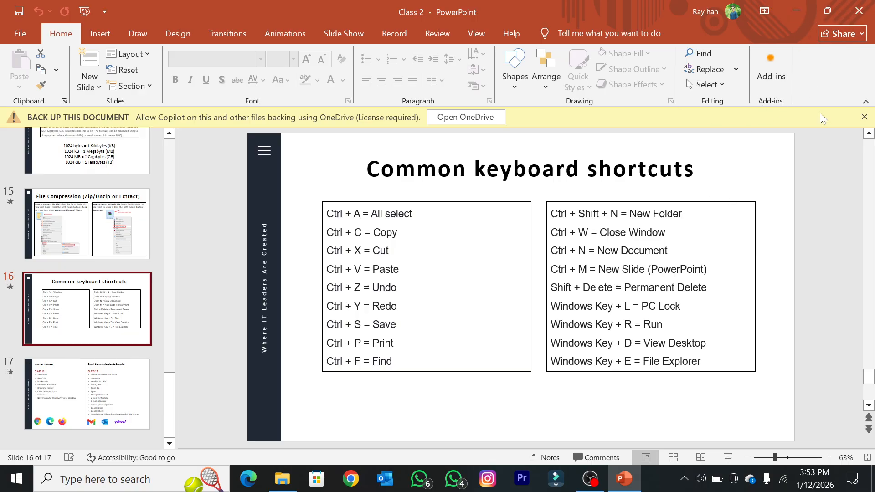
Step: Minimize all open windows to show the Windows desktop
{"action": "key", "text": "super+d"}
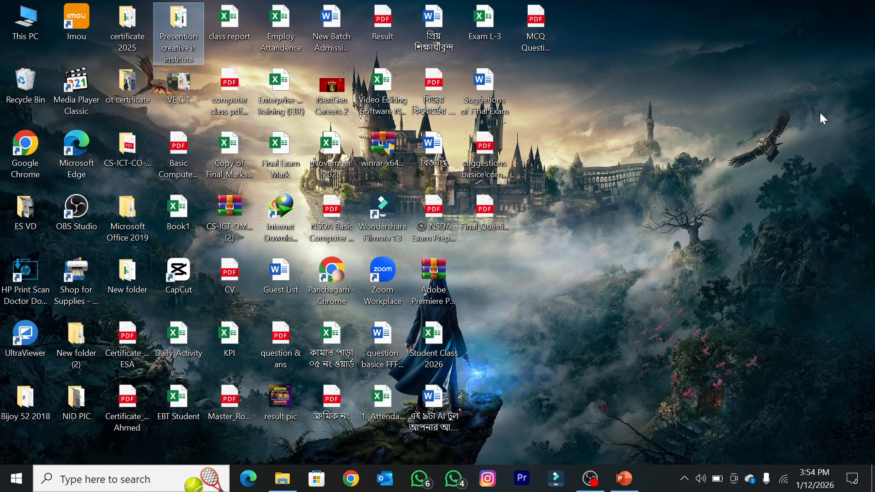
{"action": "key", "text": "super+d"}
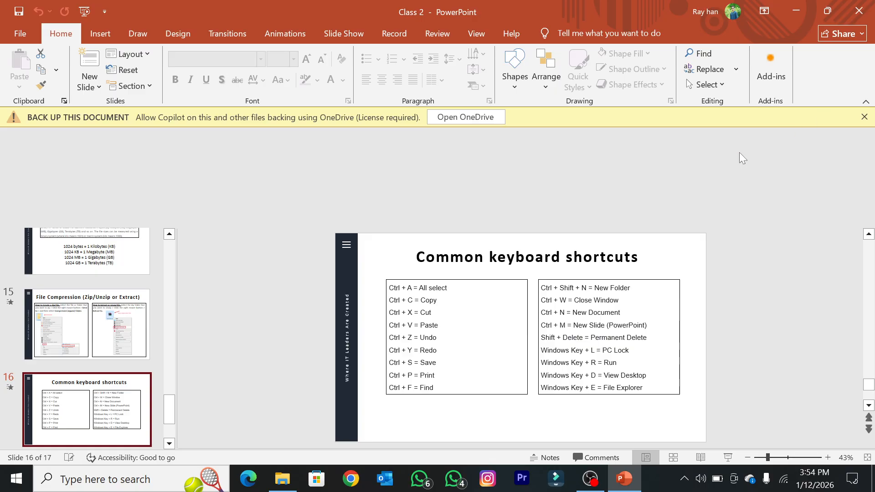
{"action": "key", "text": "super+d"}
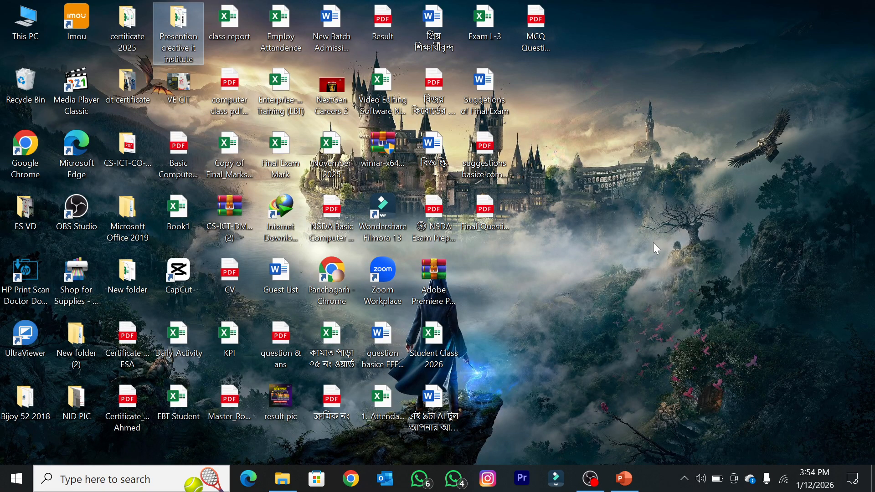
Step: Refresh the Windows desktop several times in a row
{"action": "right_click", "coordinate": [728, 210]}
{"action": "left_click", "coordinate": [784, 253]}
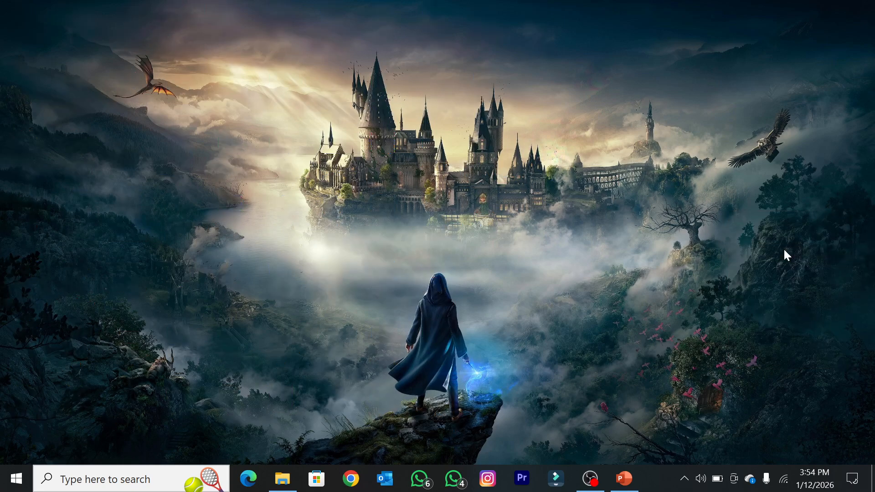
{"action": "right_click", "coordinate": [645, 94]}
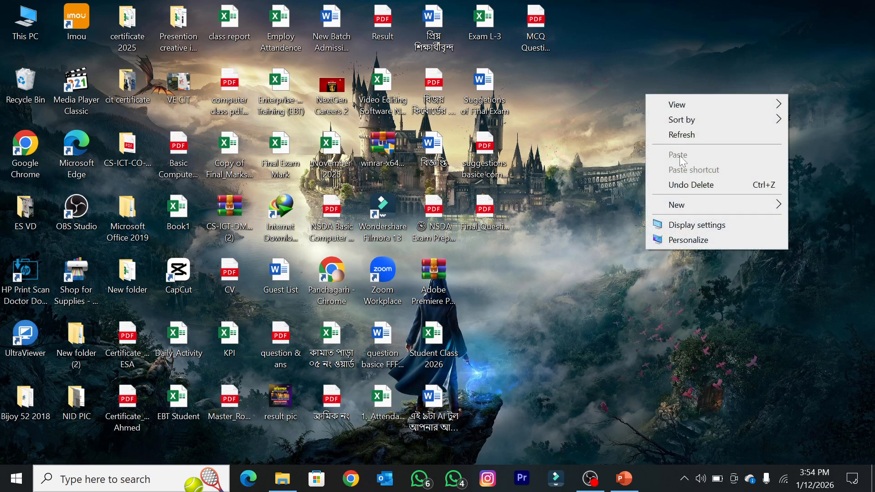
{"action": "left_click", "coordinate": [683, 137]}
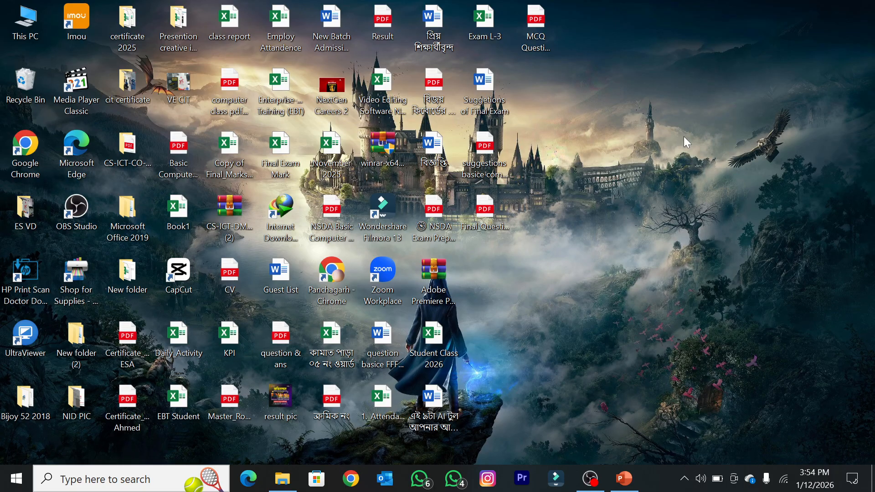
{"action": "right_click", "coordinate": [711, 75]}
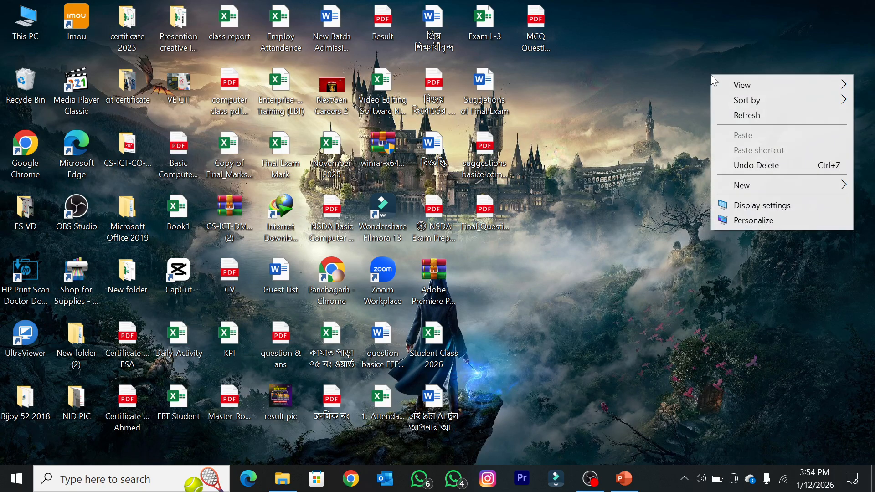
{"action": "left_click", "coordinate": [731, 113]}
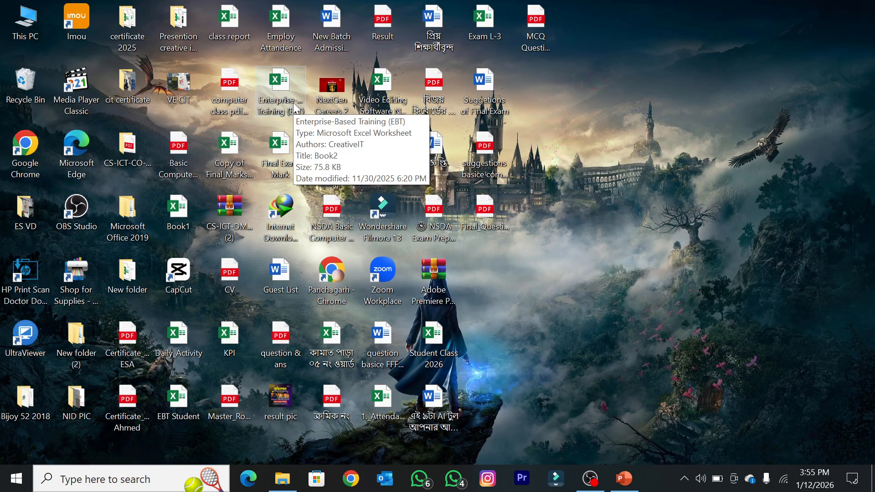
{"action": "right_click", "coordinate": [679, 63]}
{"action": "left_click", "coordinate": [700, 101]}
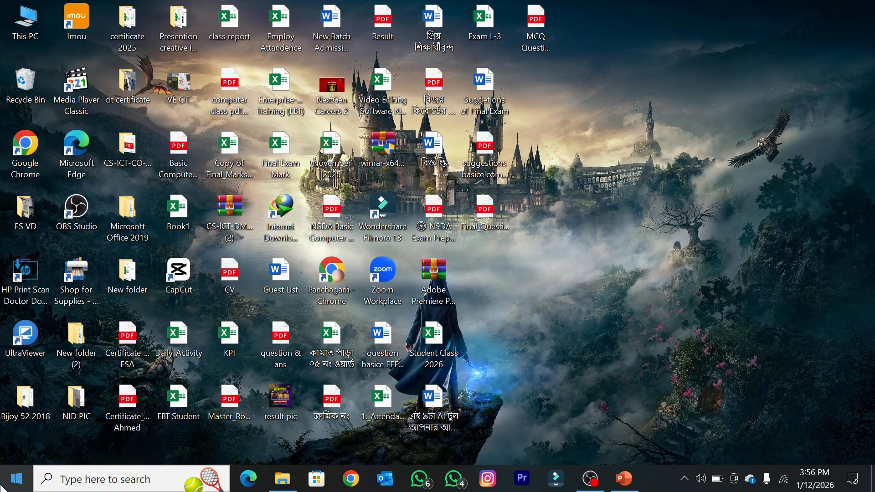
{"action": "right_click", "coordinate": [595, 108]}
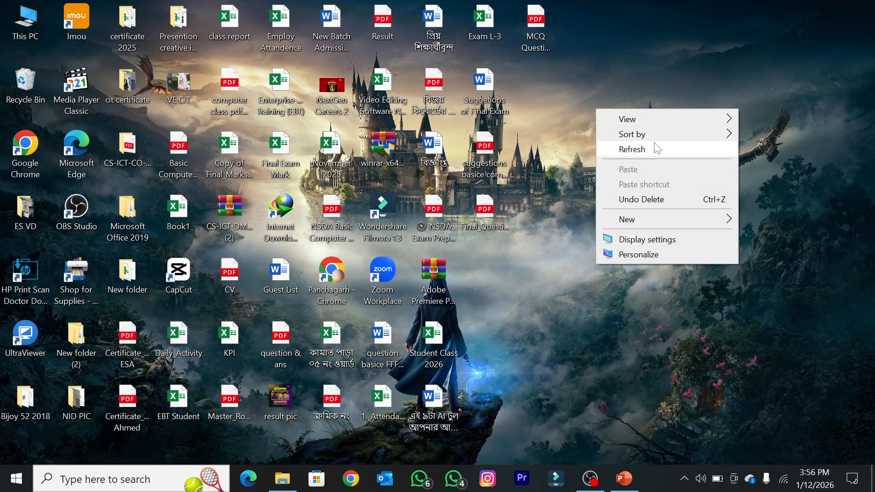
{"action": "left_click", "coordinate": [655, 146]}
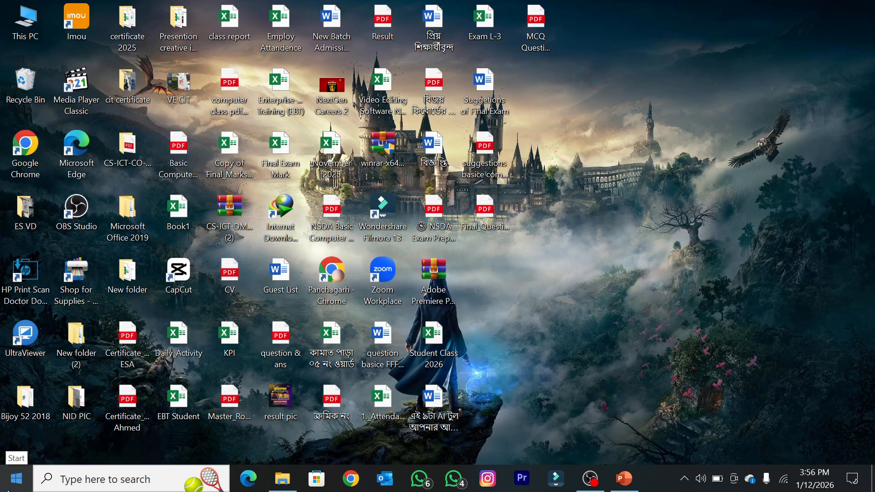
Step: Look through the alphabetical list of installed apps down to the Word entry, and close the list without launching anything
{"action": "left_click", "coordinate": [16, 478]}
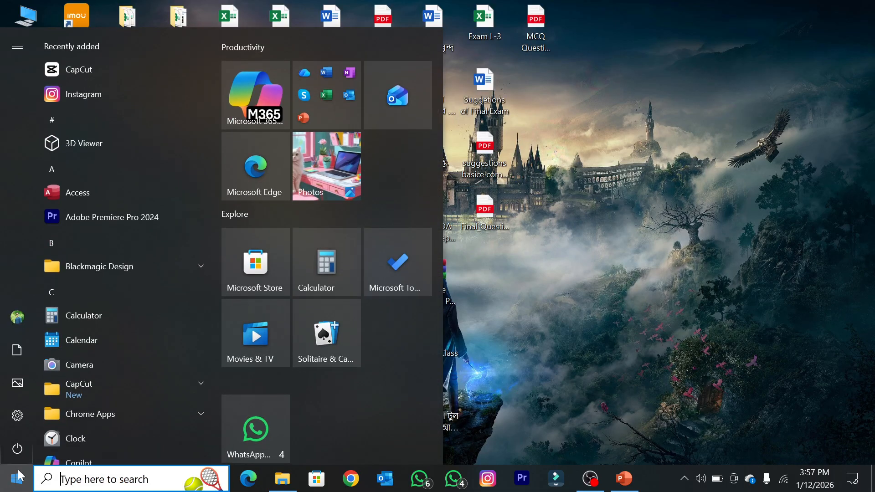
{"action": "scroll", "coordinate": [94, 191], "scroll_direction": "down", "scroll_amount": 12}
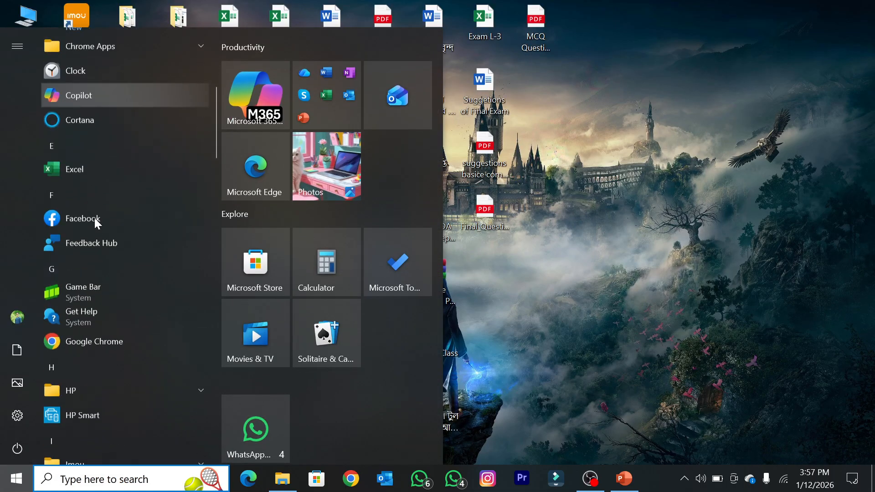
{"action": "scroll", "coordinate": [94, 221], "scroll_direction": "down", "scroll_amount": 1}
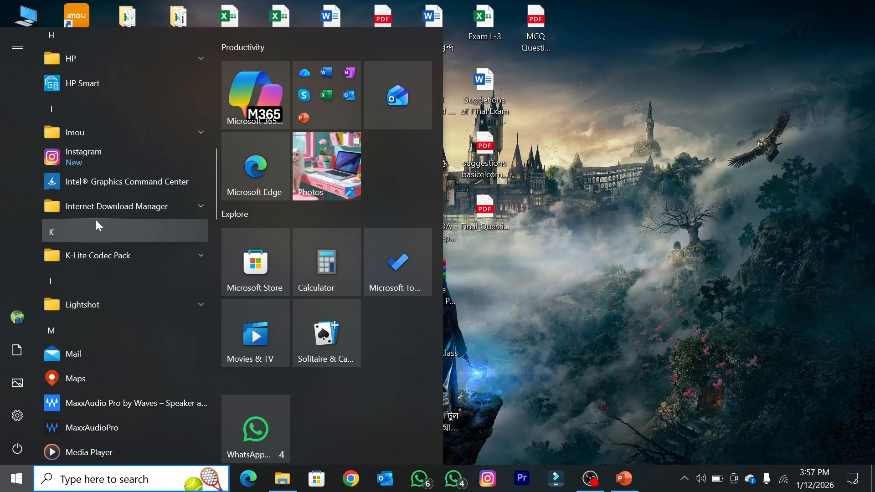
{"action": "scroll", "coordinate": [96, 219], "scroll_direction": "down", "scroll_amount": 2}
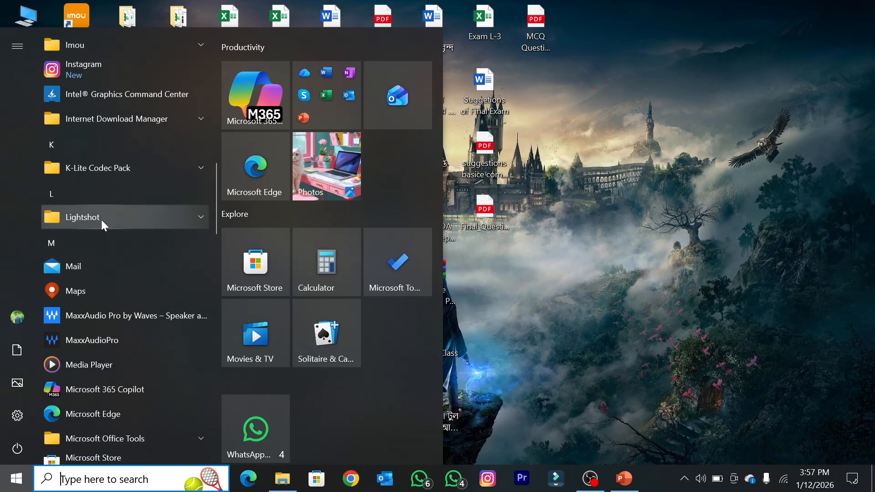
{"action": "scroll", "coordinate": [101, 219], "scroll_direction": "down", "scroll_amount": 4}
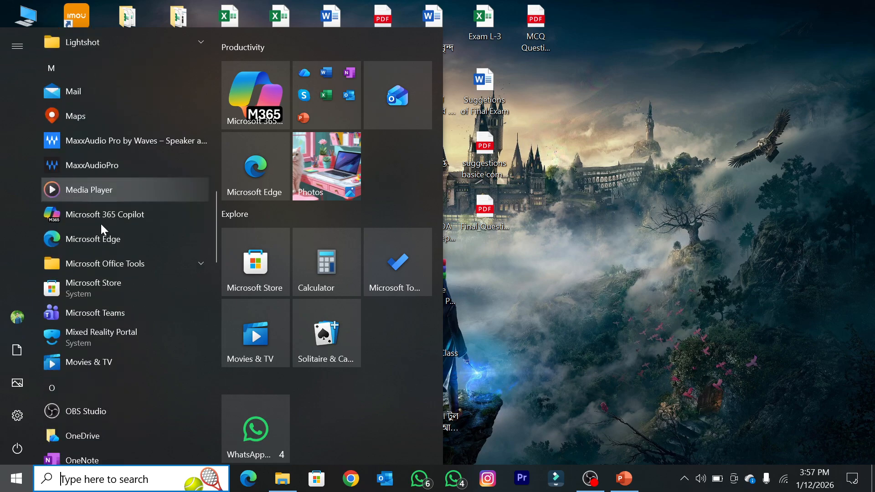
{"action": "scroll", "coordinate": [101, 223], "scroll_direction": "down", "scroll_amount": 2}
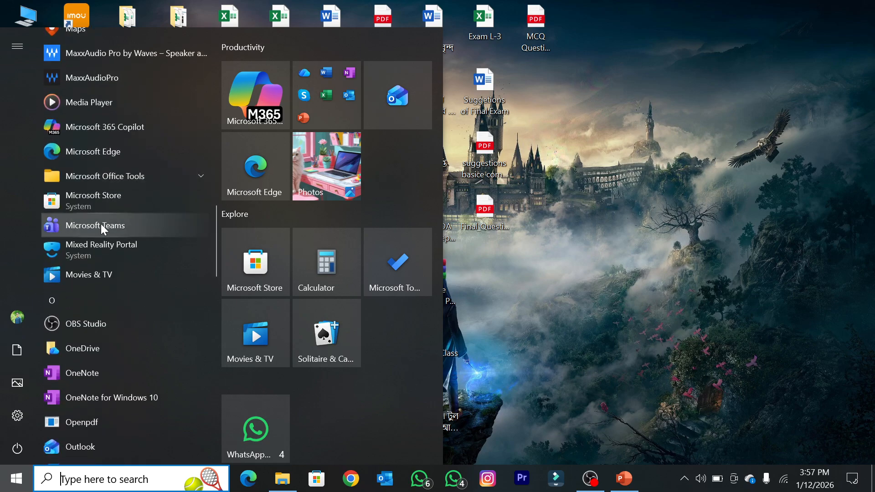
{"action": "scroll", "coordinate": [111, 261], "scroll_direction": "down", "scroll_amount": 15}
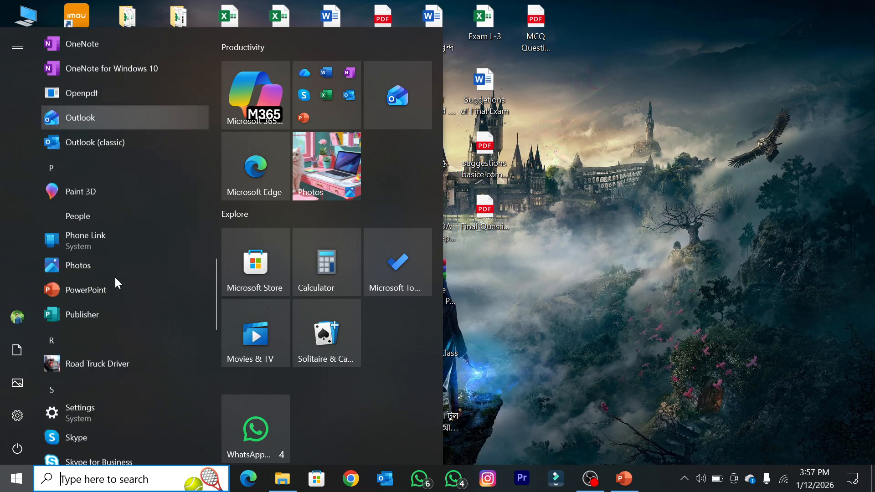
{"action": "scroll", "coordinate": [114, 282], "scroll_direction": "down", "scroll_amount": 10}
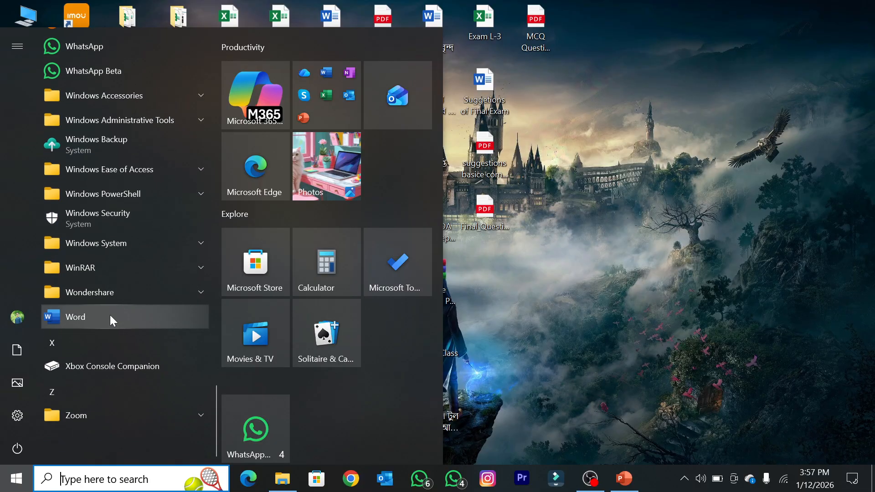
{"action": "scroll", "coordinate": [115, 300], "scroll_direction": "up", "scroll_amount": 20}
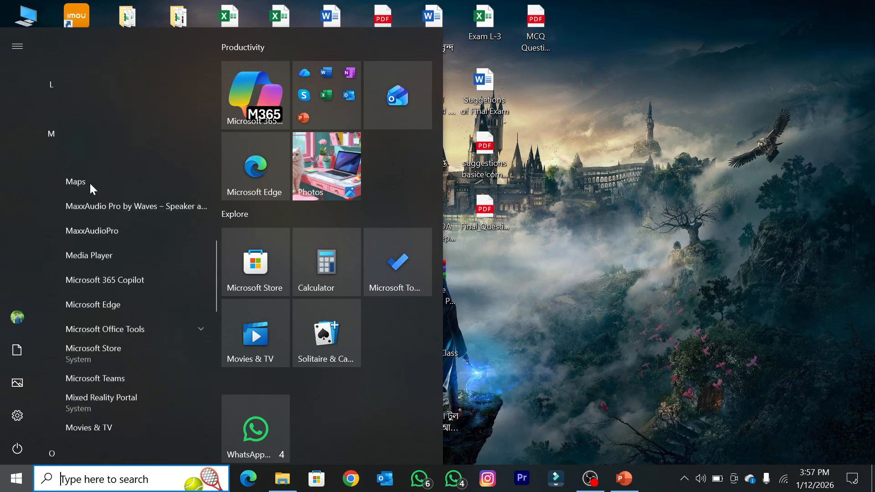
{"action": "left_click", "coordinate": [772, 242]}
{"action": "left_click", "coordinate": [16, 478]}
{"action": "scroll", "coordinate": [133, 212], "scroll_direction": "down", "scroll_amount": 1}
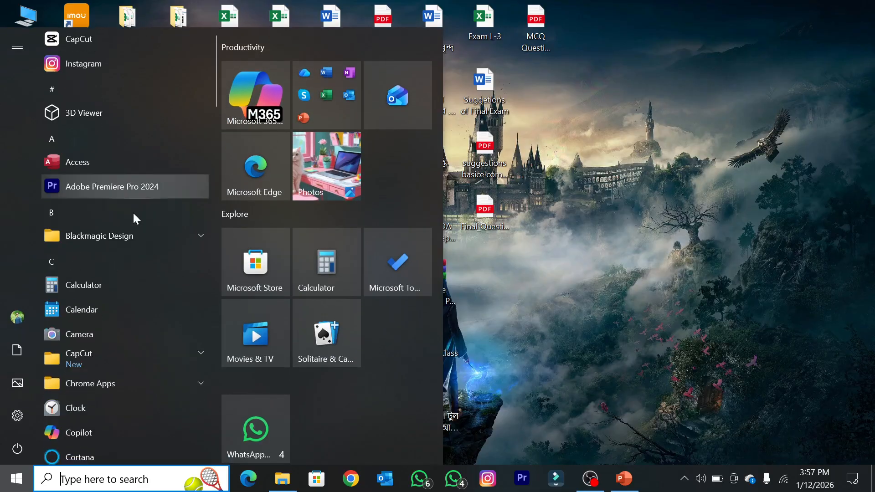
{"action": "scroll", "coordinate": [133, 211], "scroll_direction": "down", "scroll_amount": 20}
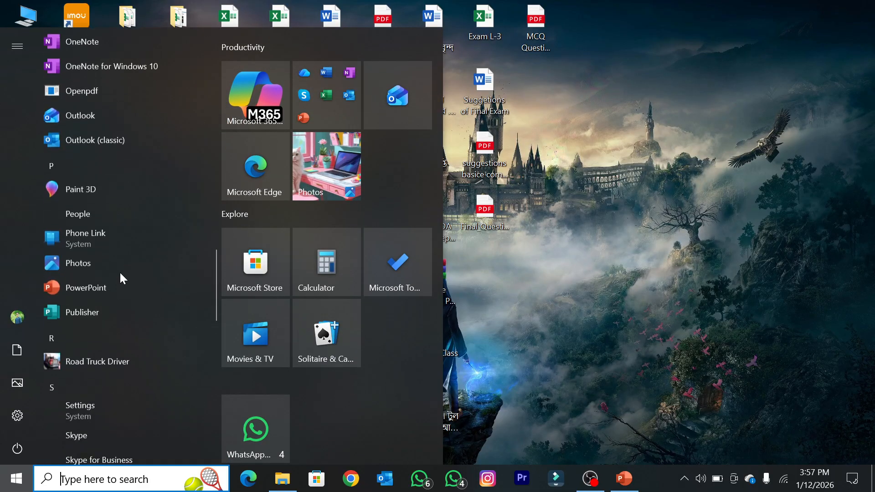
{"action": "scroll", "coordinate": [119, 275], "scroll_direction": "down", "scroll_amount": 15}
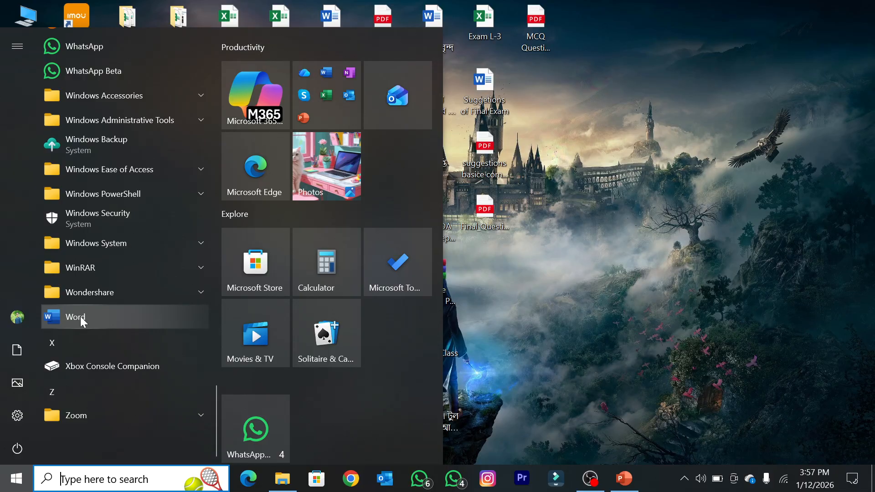
{"action": "left_click", "coordinate": [700, 113]}
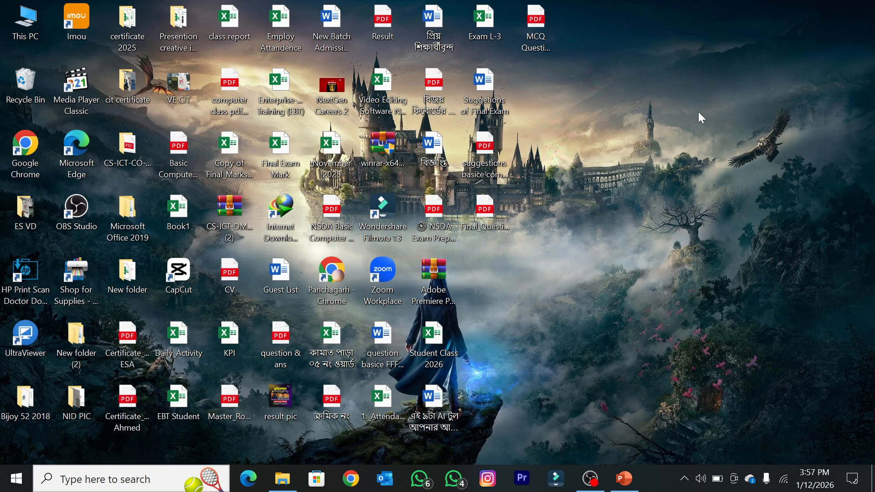
Step: Search Windows for "word", launch the Word app and create a blank document
{"action": "key", "text": "super"}
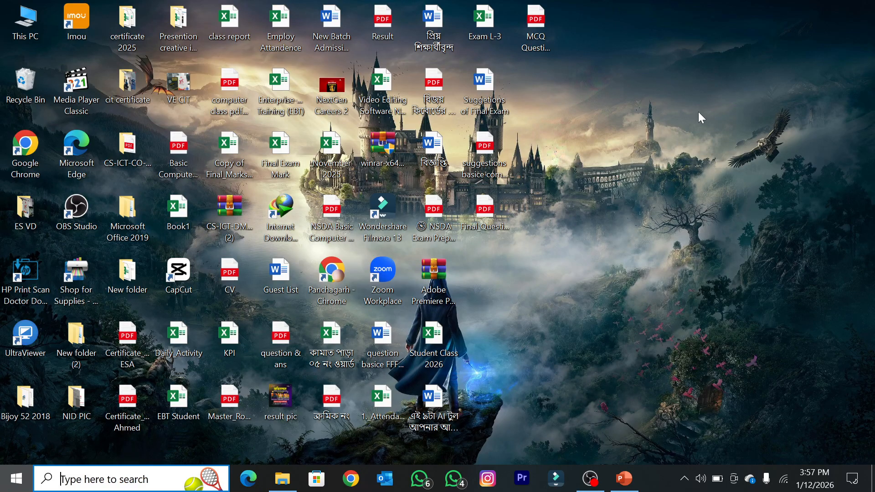
{"action": "type", "text": "word"}
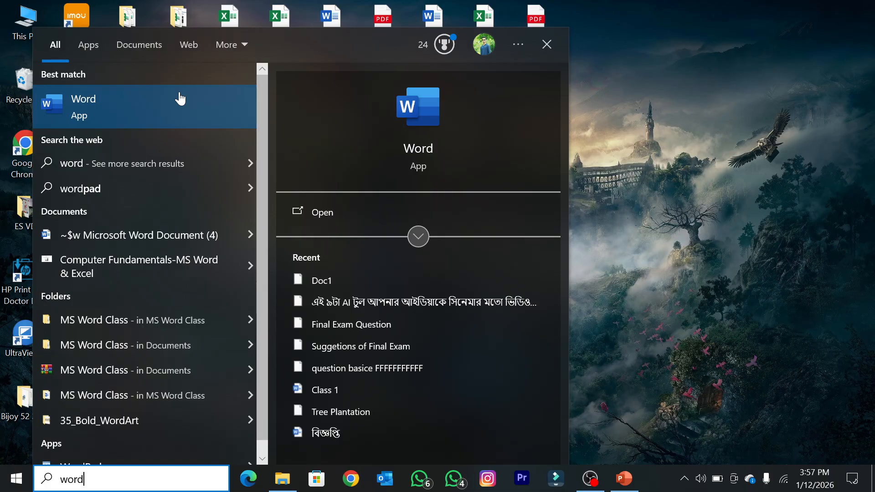
{"action": "left_click", "coordinate": [180, 98]}
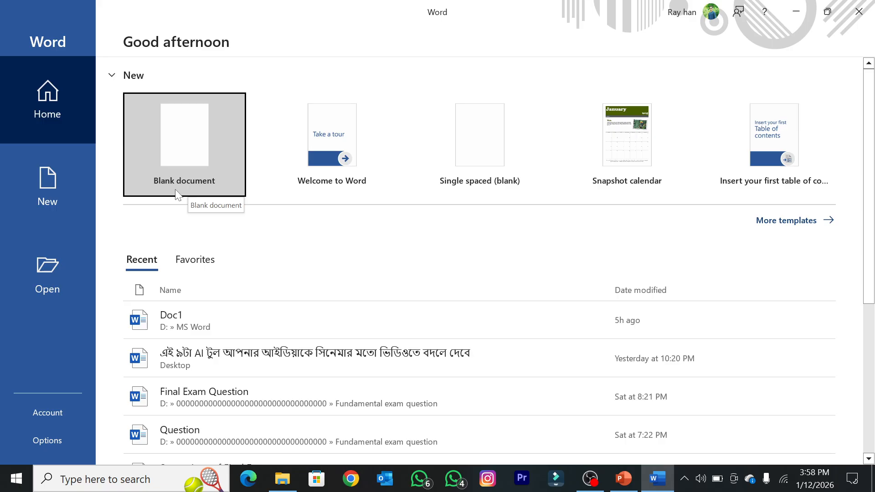
{"action": "left_click", "coordinate": [196, 139]}
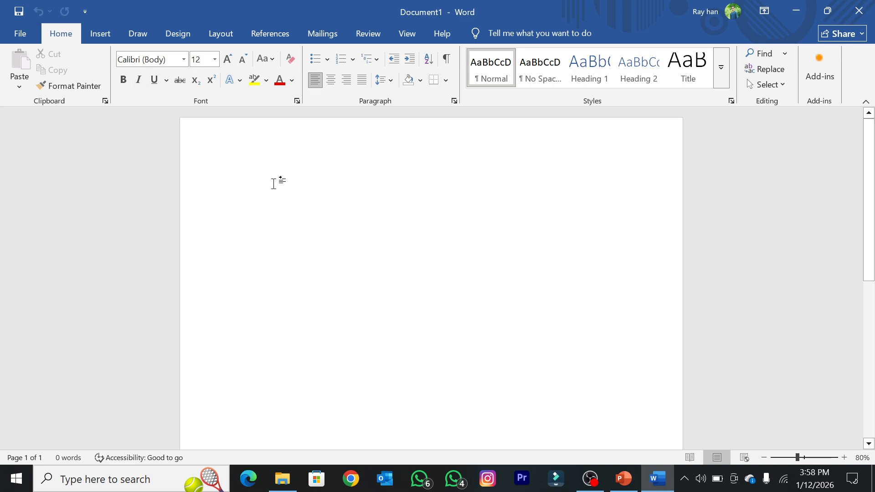
{"action": "scroll", "coordinate": [283, 180], "scroll_direction": "down", "scroll_amount": 3}
{"action": "scroll", "coordinate": [269, 201], "scroll_direction": "down", "scroll_amount": 1}
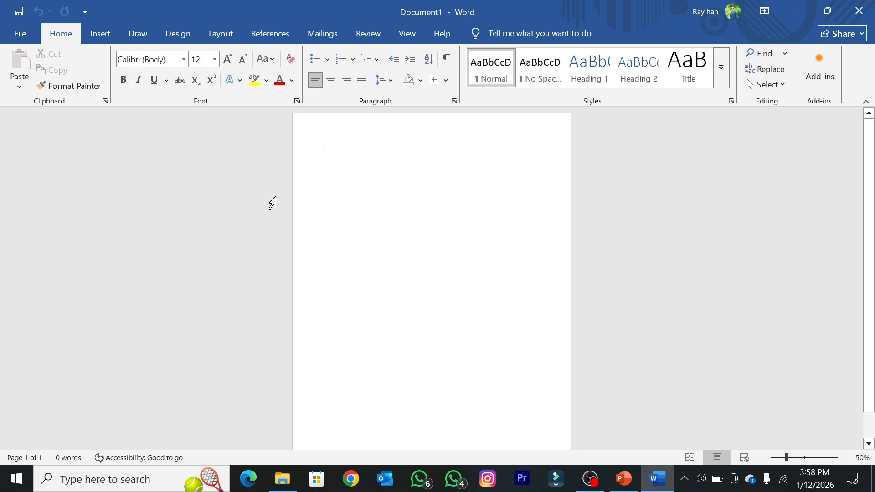
{"action": "scroll", "coordinate": [289, 215], "scroll_direction": "down", "scroll_amount": 1}
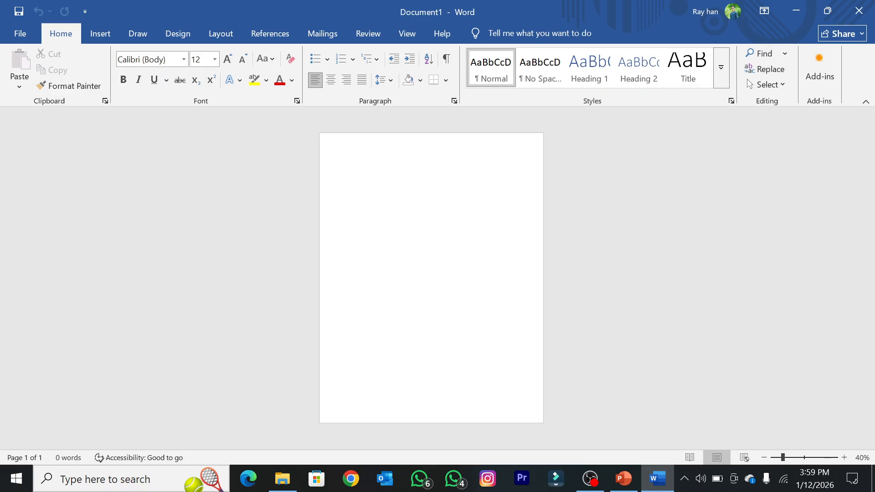
{"action": "scroll", "coordinate": [396, 250], "scroll_direction": "up", "scroll_amount": 2}
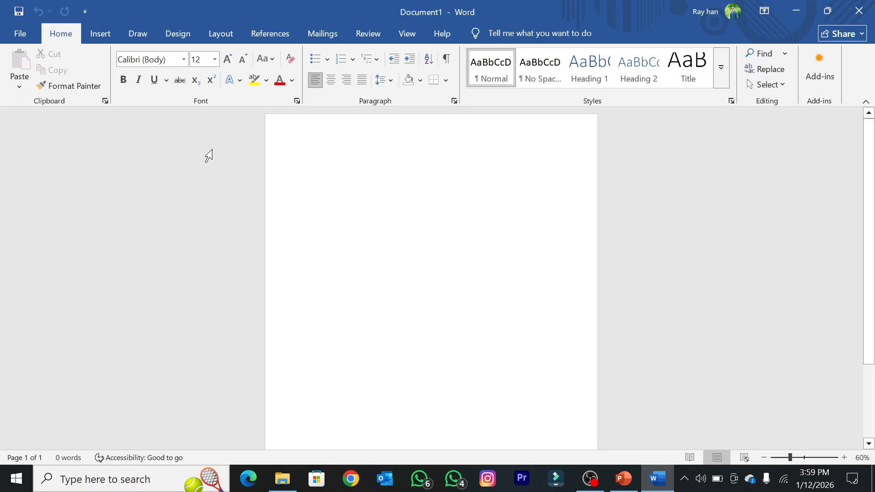
Step: Switch to the PowerPoint slide of common keyboard shortcuts, point out the Save entry, and return to the blank Word document
{"action": "key", "text": "alt+Tab"}
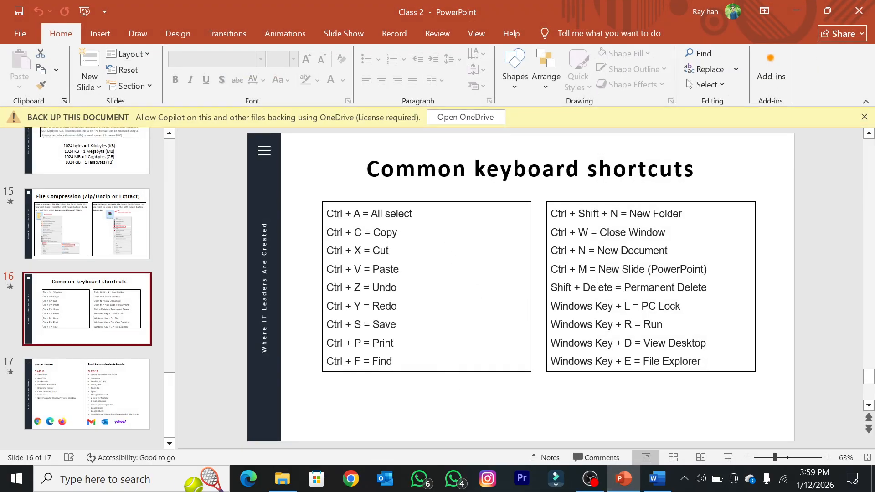
{"action": "left_click_drag", "start_coordinate": [327, 325], "coordinate": [401, 326]}
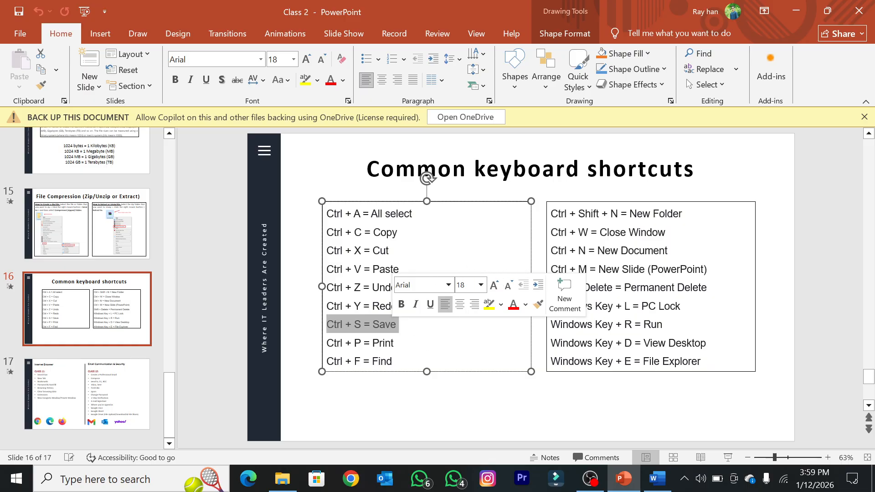
{"action": "left_click", "coordinate": [364, 270]}
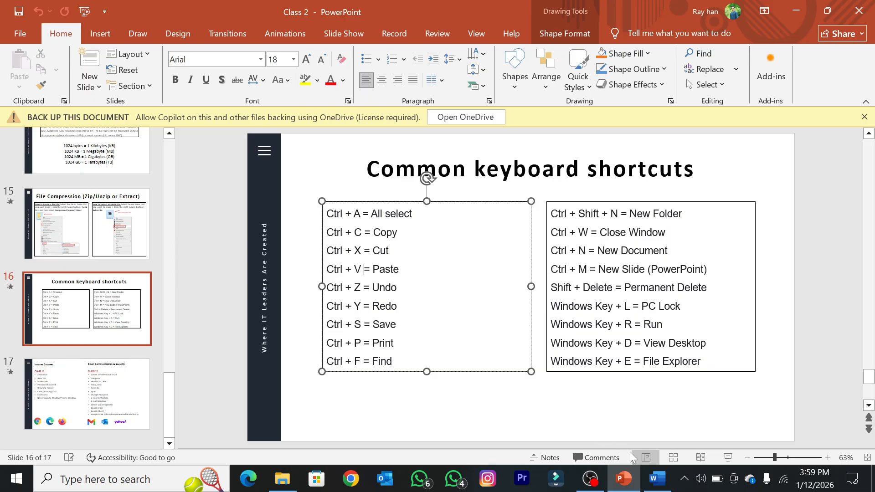
{"action": "left_click", "coordinate": [657, 480]}
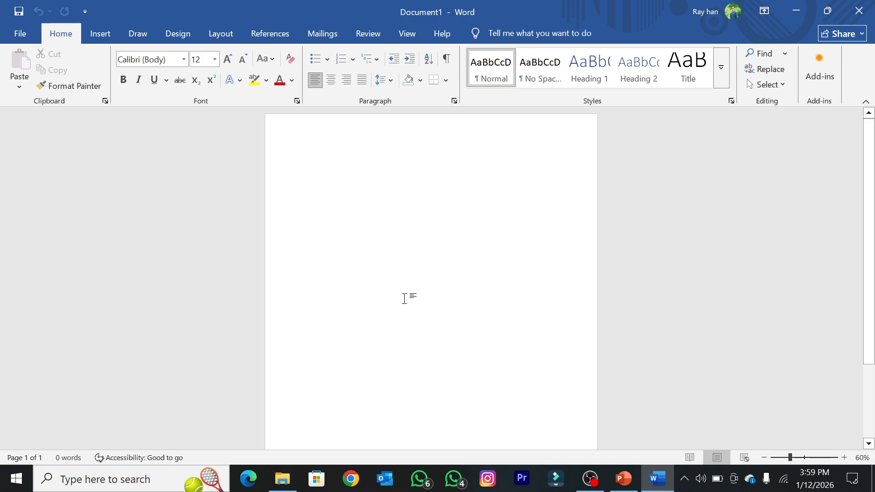
Step: Bring up the save dialog for the blank document, and view the D: drive's folders in File Explorer before closing that window
{"action": "key", "text": "ctrl+s"}
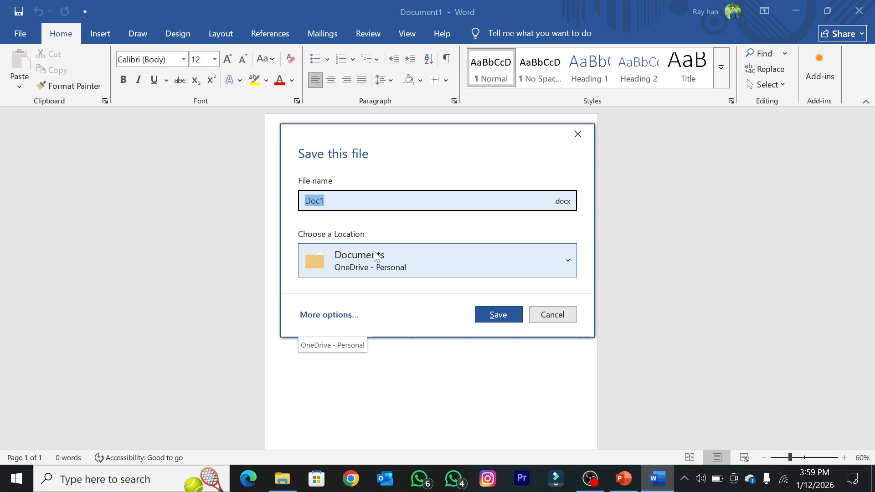
{"action": "left_click", "coordinate": [282, 478]}
{"action": "left_click", "coordinate": [37, 329]}
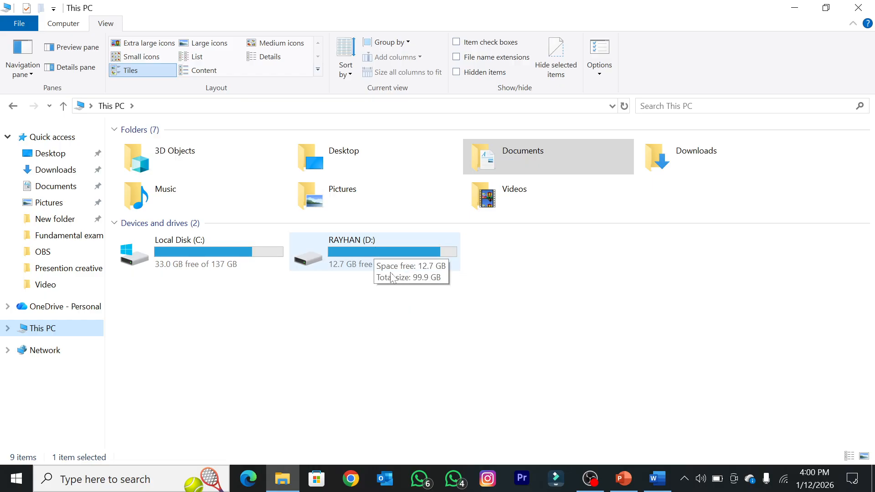
{"action": "double_click", "coordinate": [370, 252]}
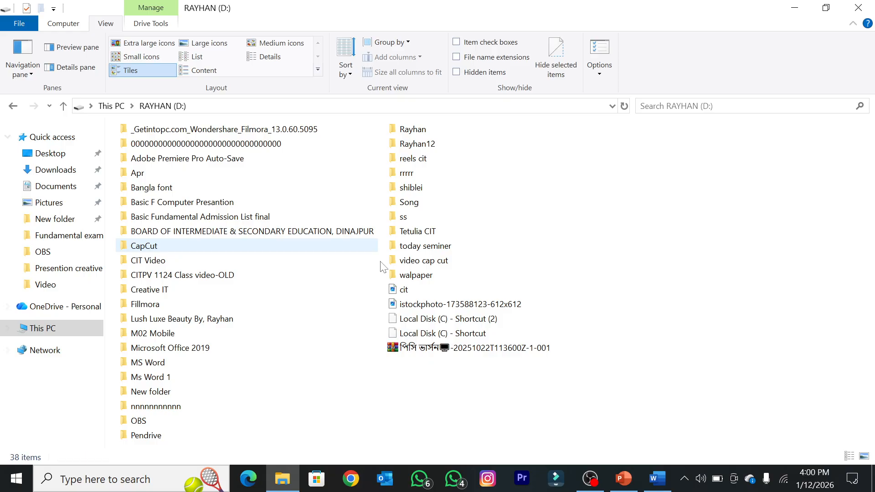
{"action": "left_click", "coordinate": [165, 192]}
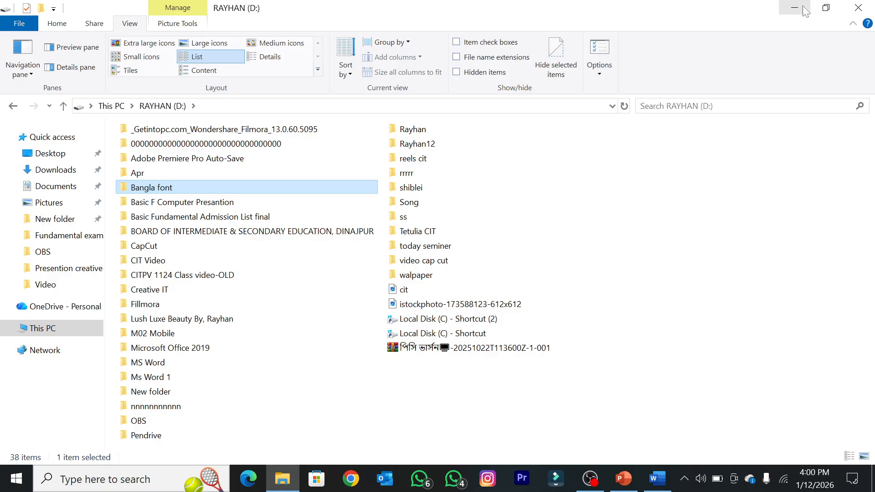
{"action": "left_click", "coordinate": [858, 8]}
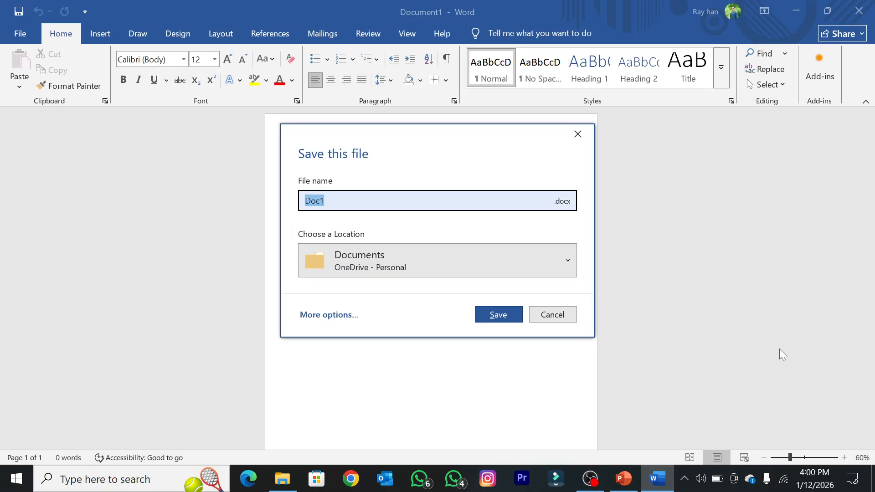
Step: Look through the suggested save locations for the document, and cancel the save dialog
{"action": "left_click", "coordinate": [567, 261]}
{"action": "scroll", "coordinate": [487, 145], "scroll_direction": "down", "scroll_amount": 2}
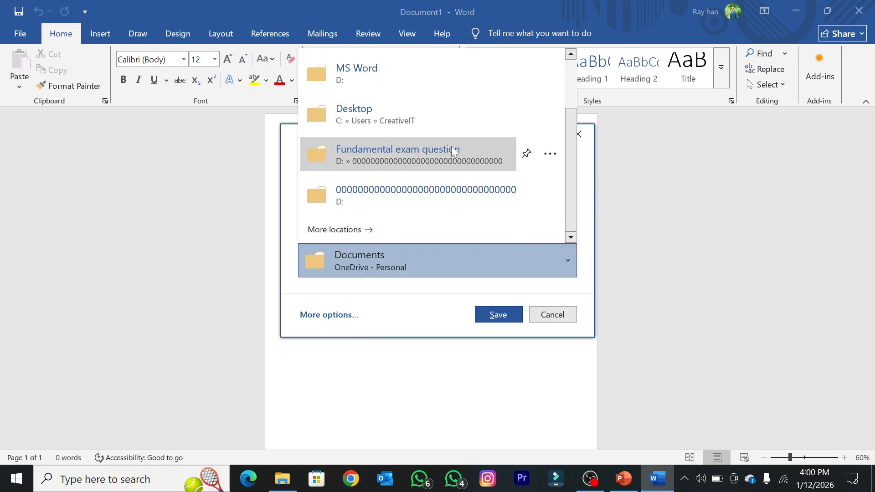
{"action": "scroll", "coordinate": [417, 146], "scroll_direction": "up", "scroll_amount": 2}
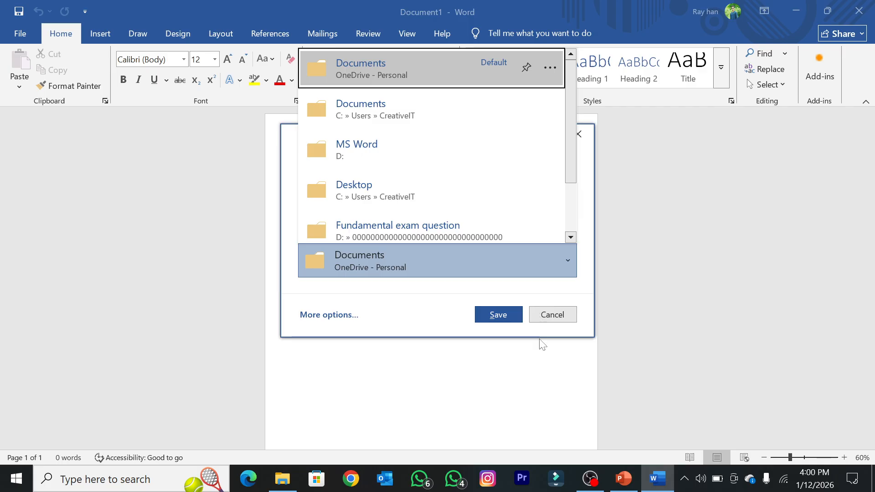
{"action": "left_click", "coordinate": [556, 318]}
{"action": "left_click", "coordinate": [552, 314]}
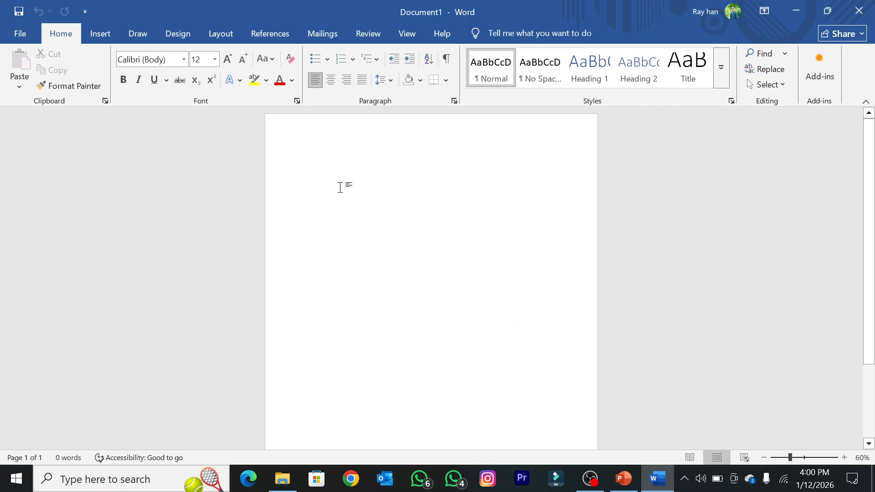
Step: Open the save dialog for the document several times in a row, cancelling it each time
{"action": "left_click", "coordinate": [19, 14]}
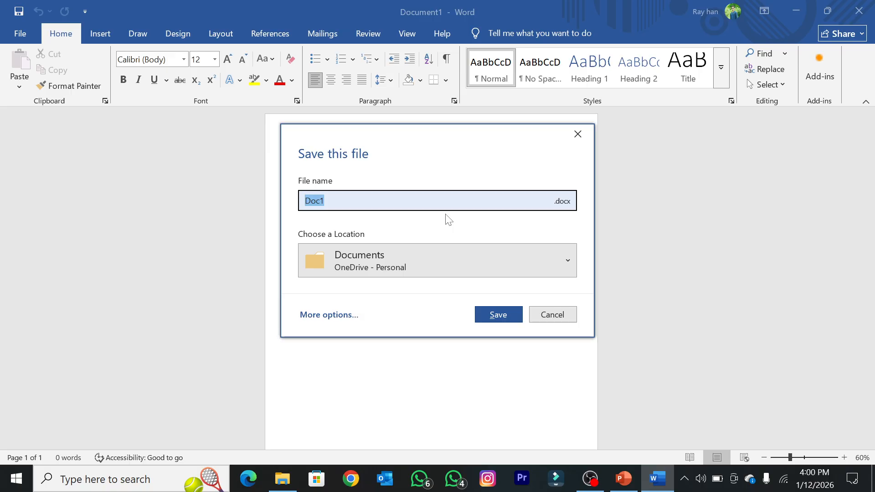
{"action": "left_click", "coordinate": [567, 314]}
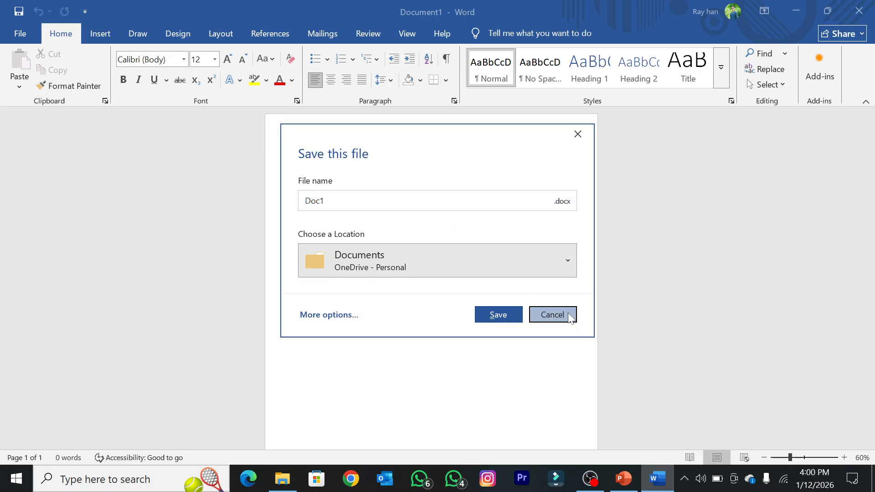
{"action": "left_click", "coordinate": [18, 12]}
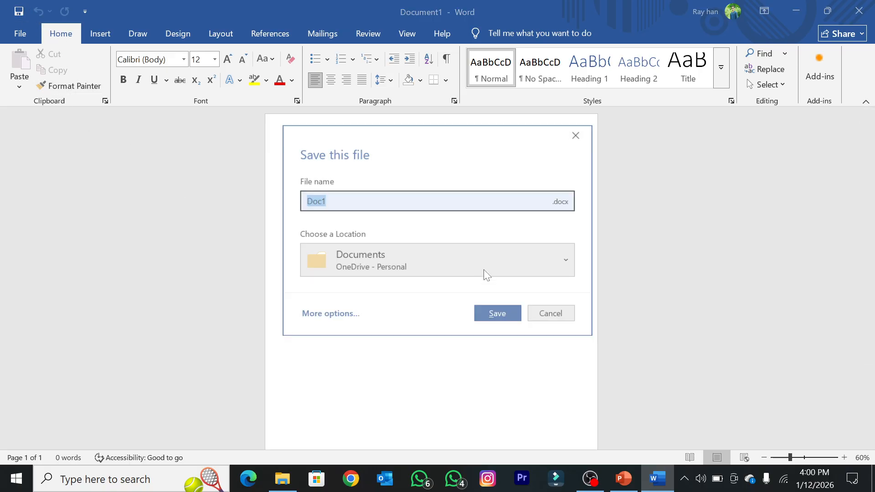
{"action": "left_click", "coordinate": [533, 314]}
{"action": "key", "text": "ctrl+s"}
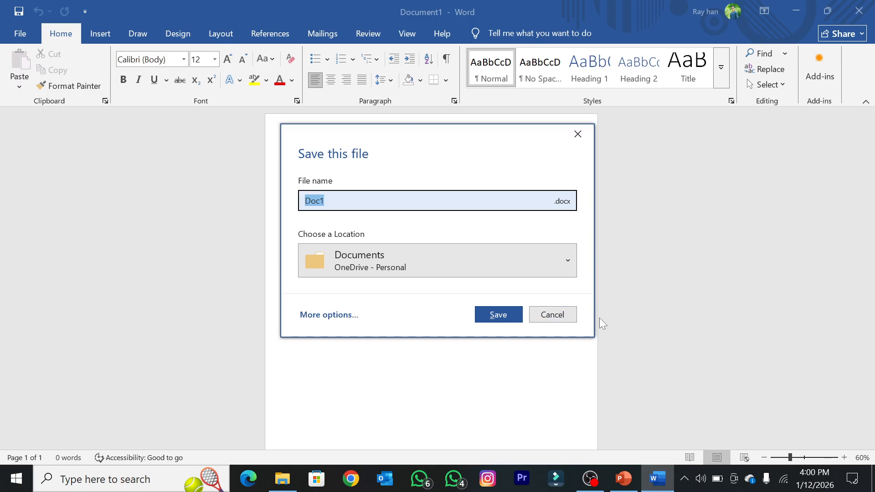
{"action": "left_click", "coordinate": [546, 318]}
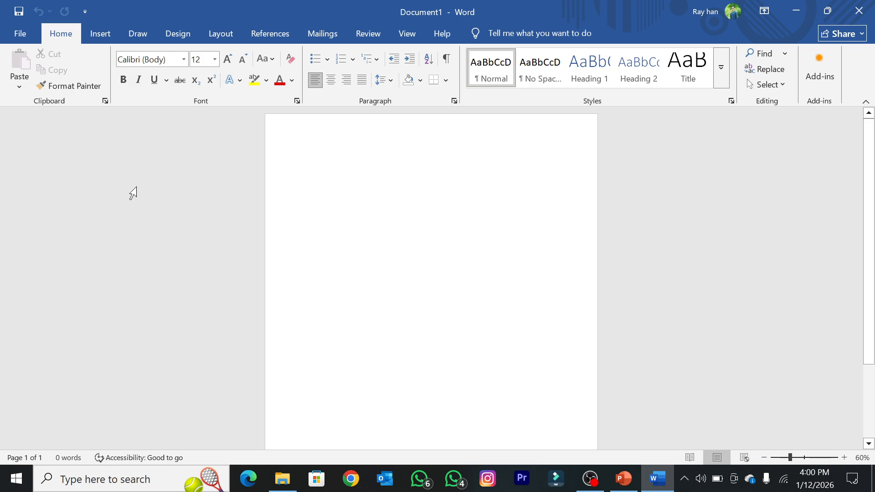
Step: Start a Save As of the document by browsing for a location, check the Desktop folder, and choose the Documents folder
{"action": "left_click", "coordinate": [20, 34]}
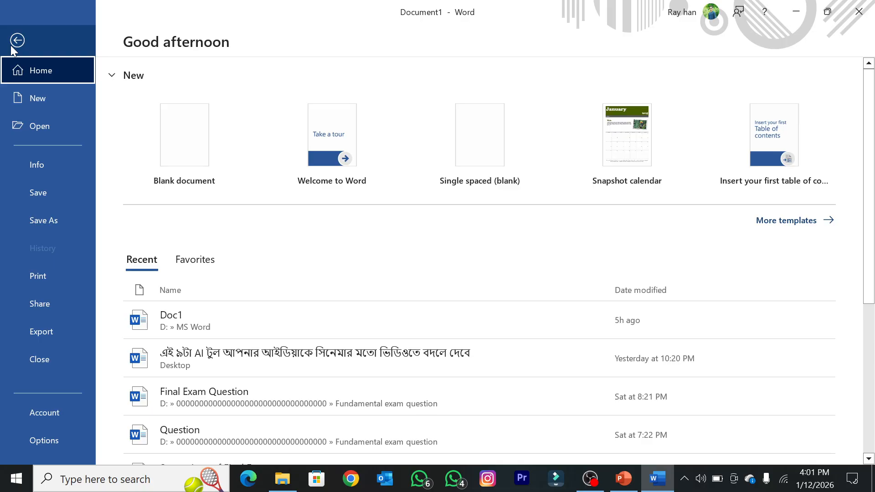
{"action": "left_click", "coordinate": [39, 228]}
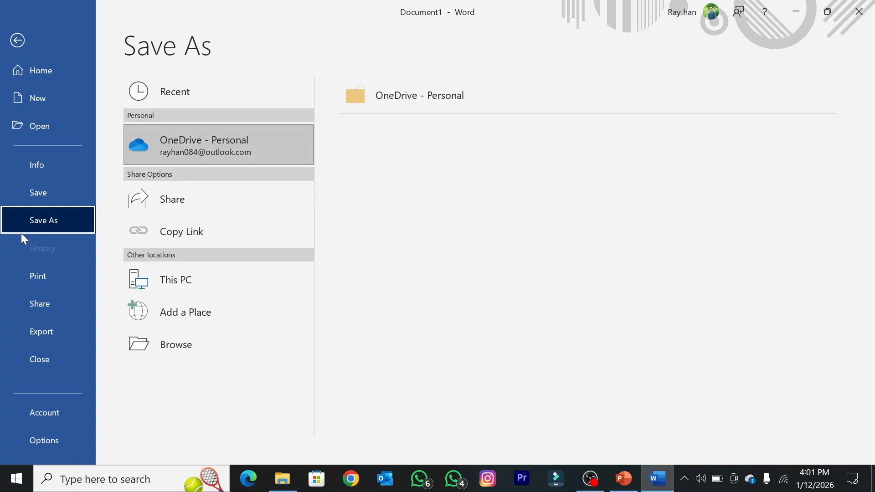
{"action": "left_click", "coordinate": [152, 354]}
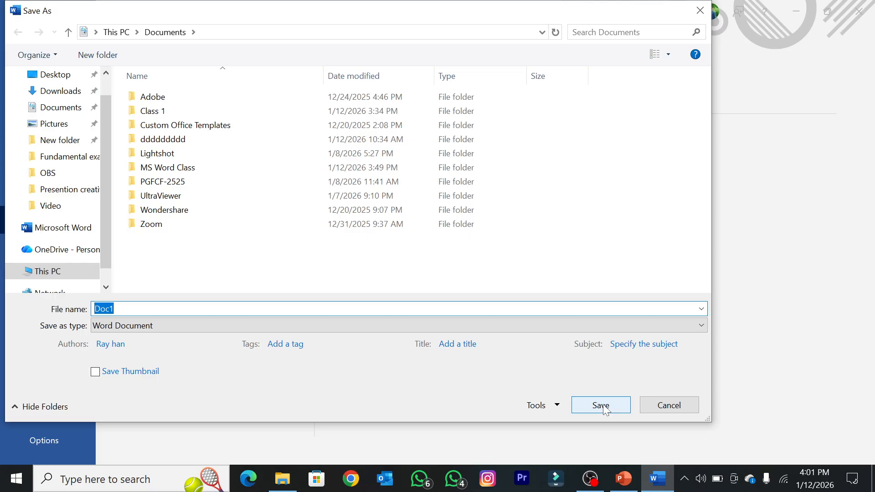
{"action": "scroll", "coordinate": [49, 122], "scroll_direction": "up", "scroll_amount": 1}
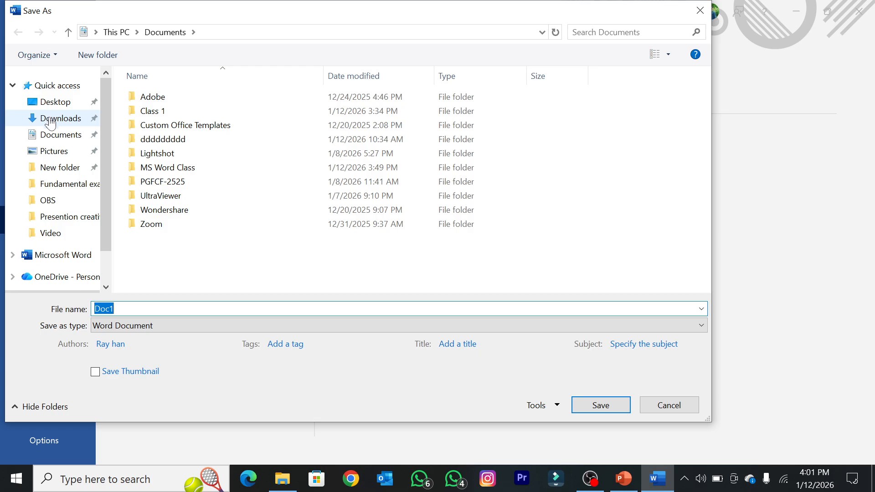
{"action": "left_click", "coordinate": [50, 136]}
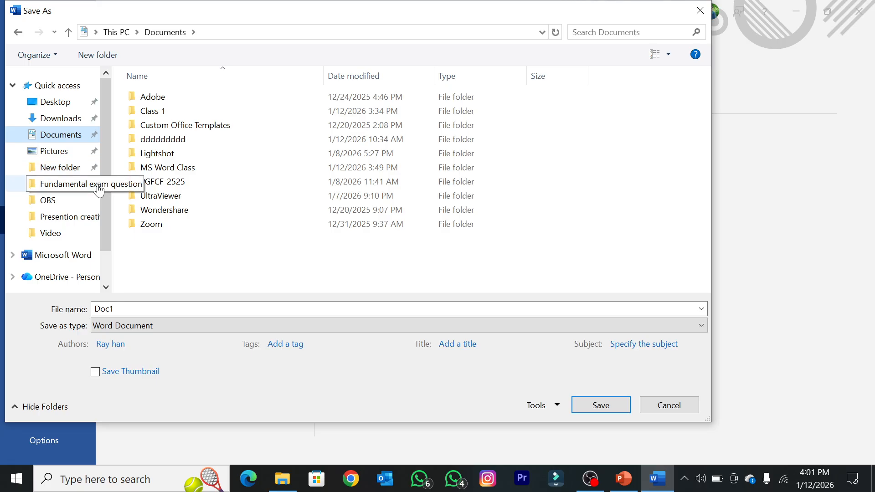
{"action": "left_click", "coordinate": [51, 106]}
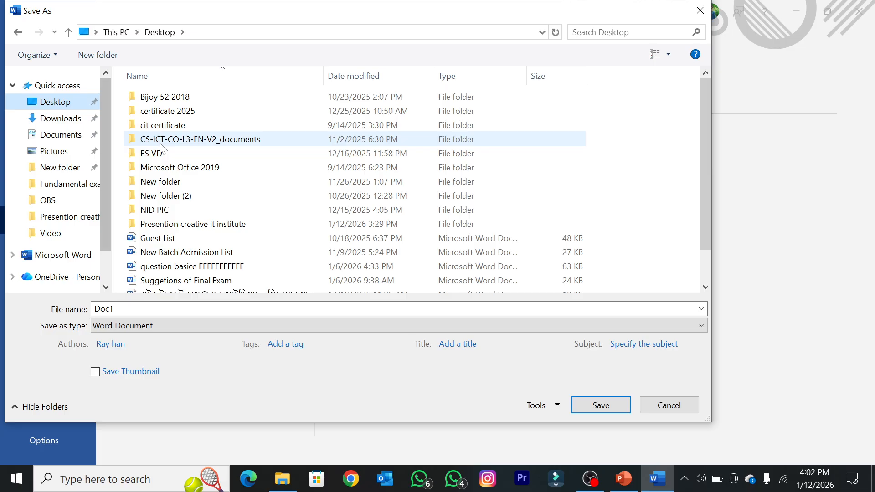
{"action": "left_click", "coordinate": [68, 135]}
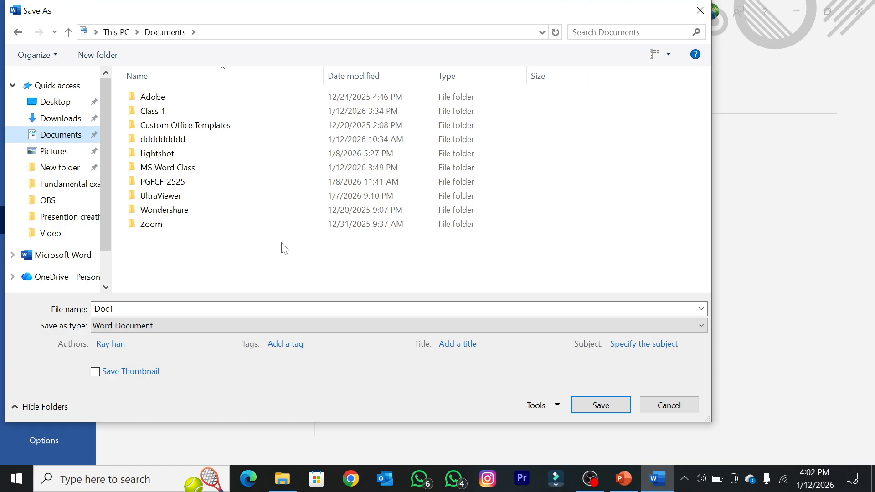
{"action": "right_click", "coordinate": [196, 262]}
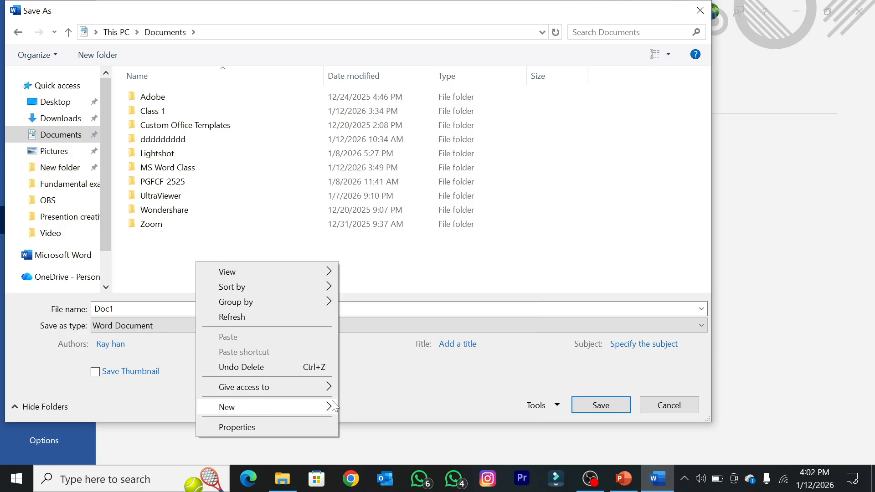
{"action": "mouse_move", "coordinate": [334, 405]}
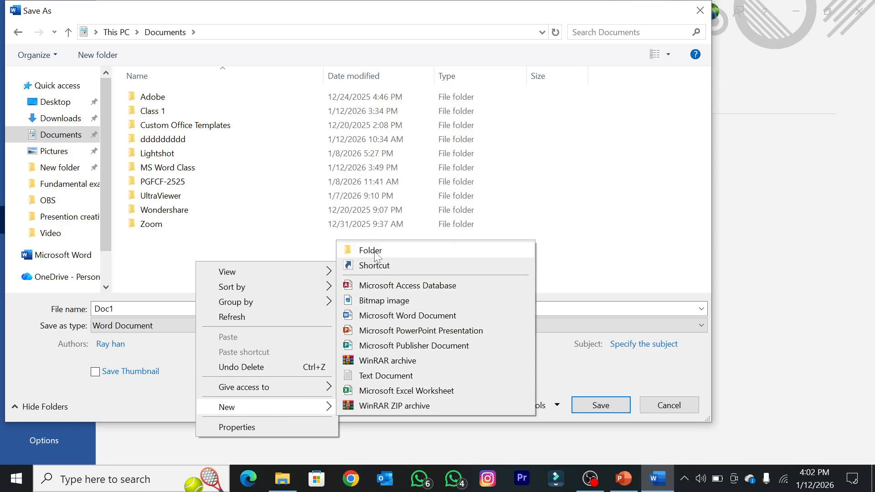
{"action": "left_click", "coordinate": [167, 242]}
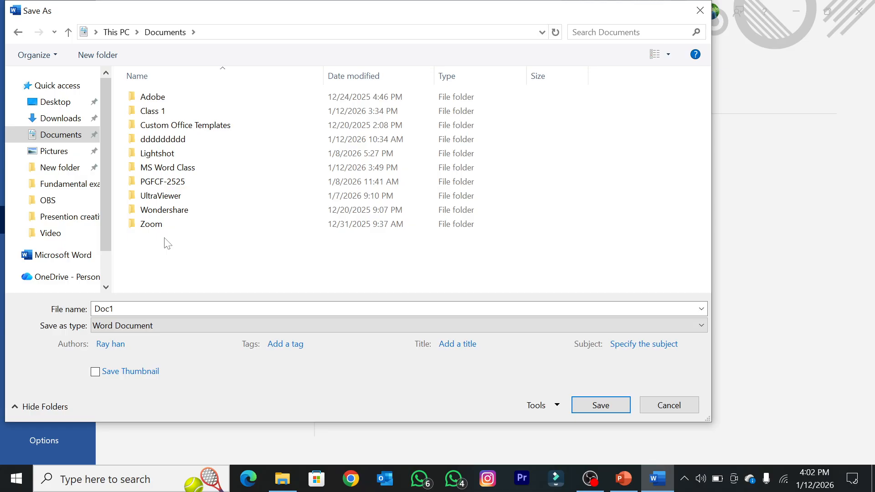
Step: Create a new folder named "About Creative IT" in Documents from within the Save As dialog
{"action": "key", "text": "ctrl+shift+n"}
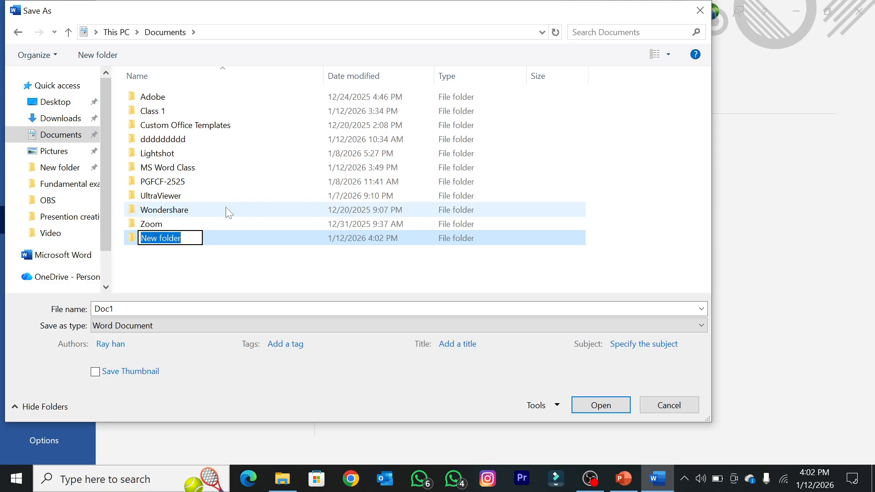
{"action": "type", "text": "Ab"}
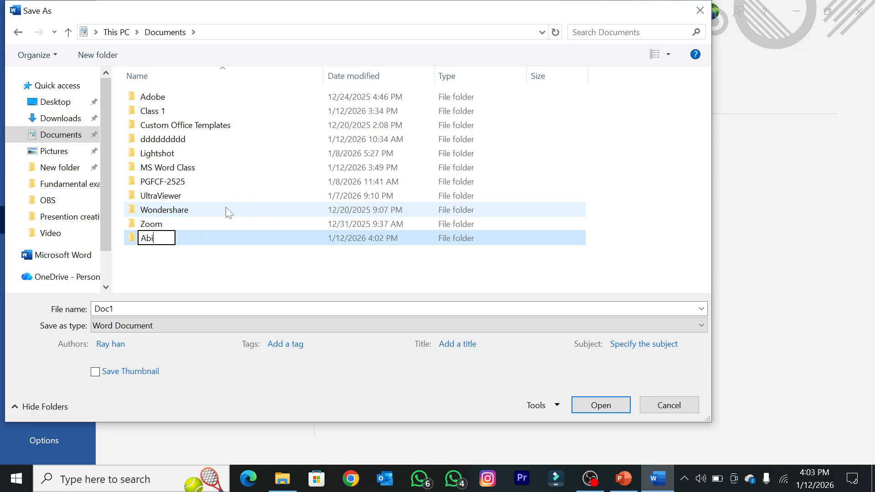
{"action": "type", "text": "out Creative I"}
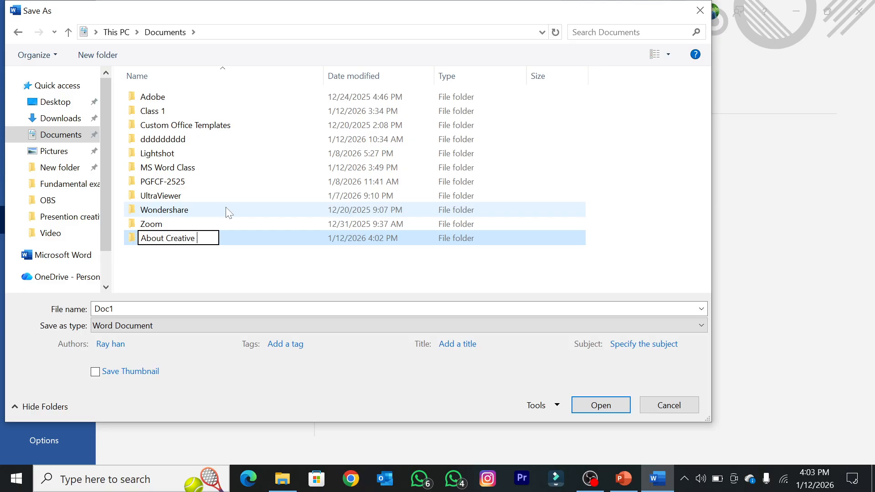
{"action": "type", "text": "T"}
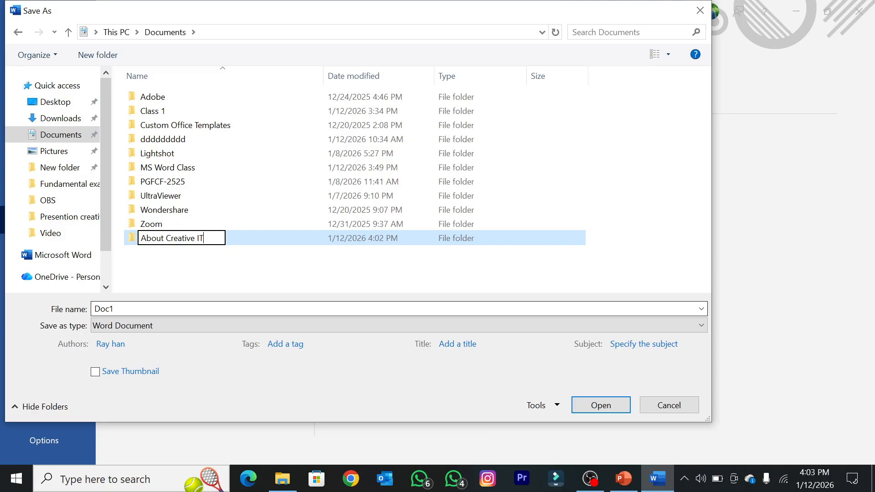
{"action": "key", "text": "Return"}
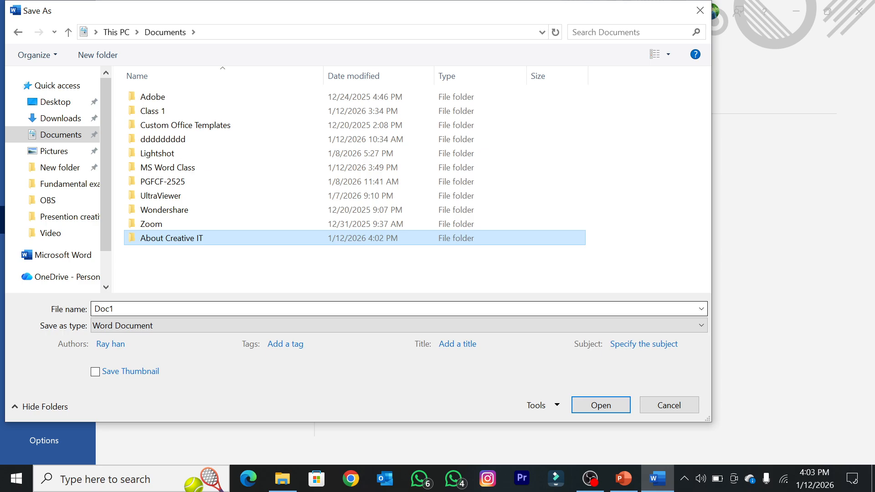
Step: Name the document "About Creative IT" in the Save As dialog
{"action": "key", "text": "a"}
{"action": "key", "text": "a"}
{"action": "left_click", "coordinate": [105, 309]}
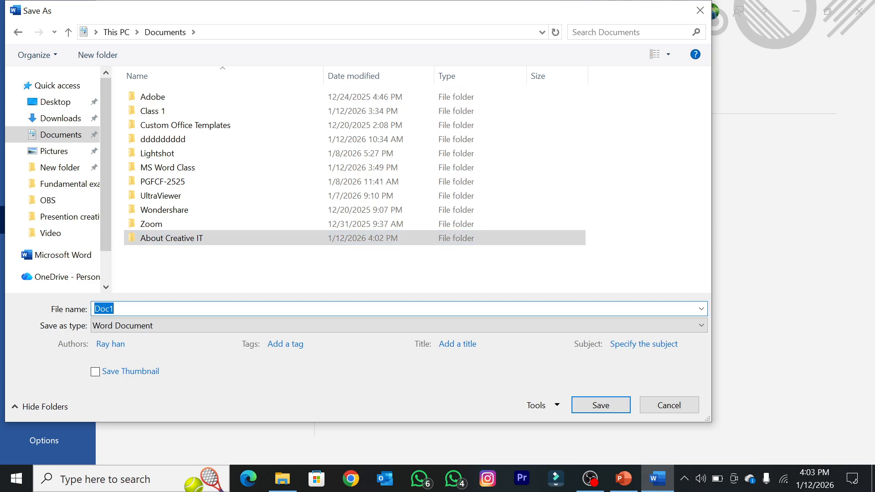
{"action": "type", "text": "Abo"}
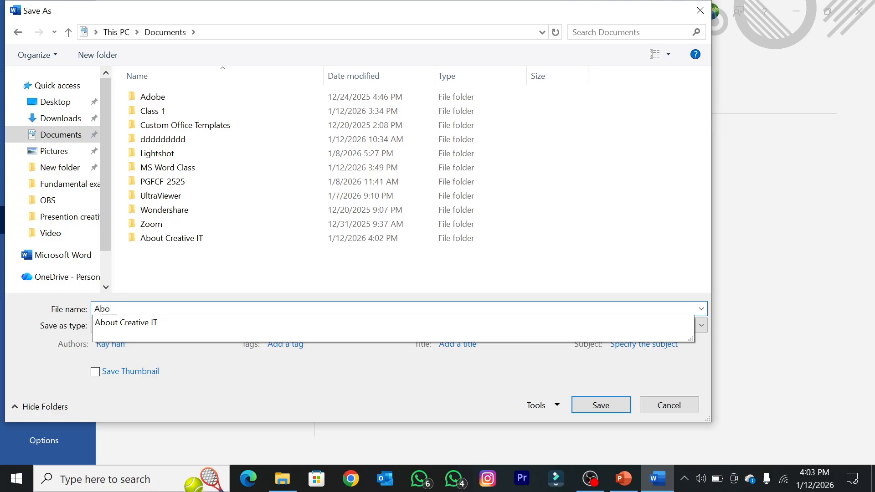
{"action": "type", "text": "ut Creative "}
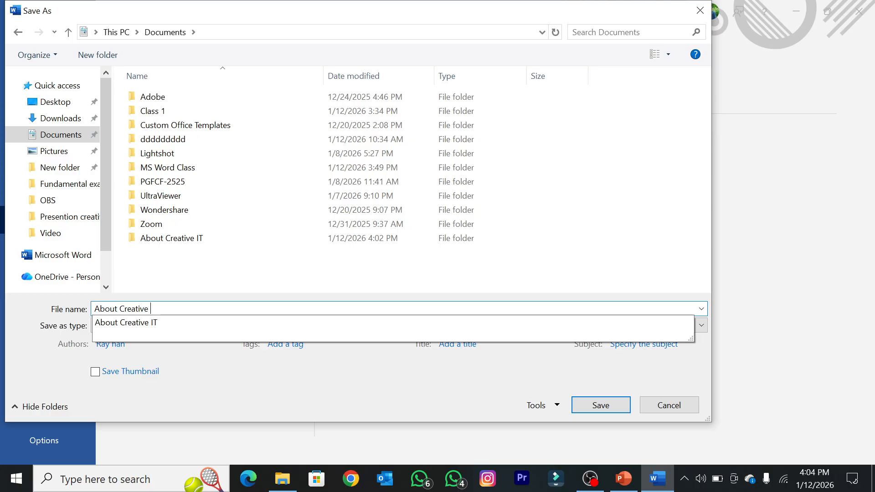
{"action": "type", "text": "IT"}
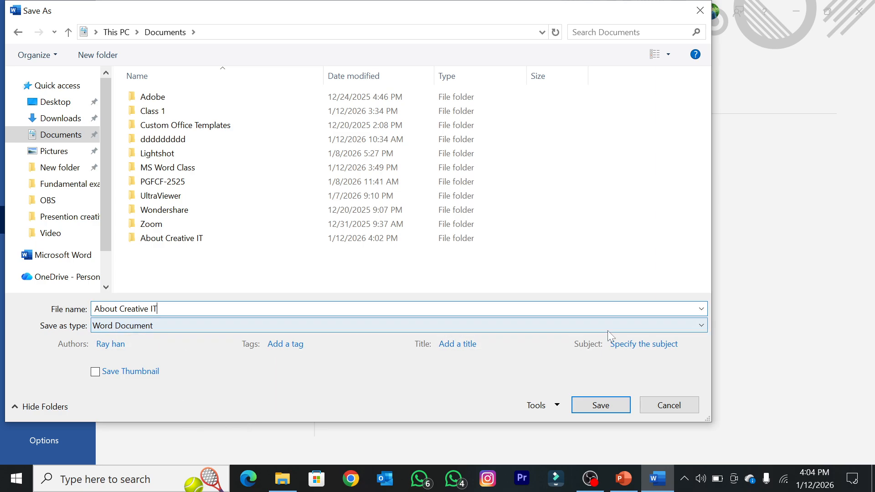
Step: Choose Word Document as the file type and save the document inside the "About Creative IT" folder
{"action": "left_click", "coordinate": [701, 326]}
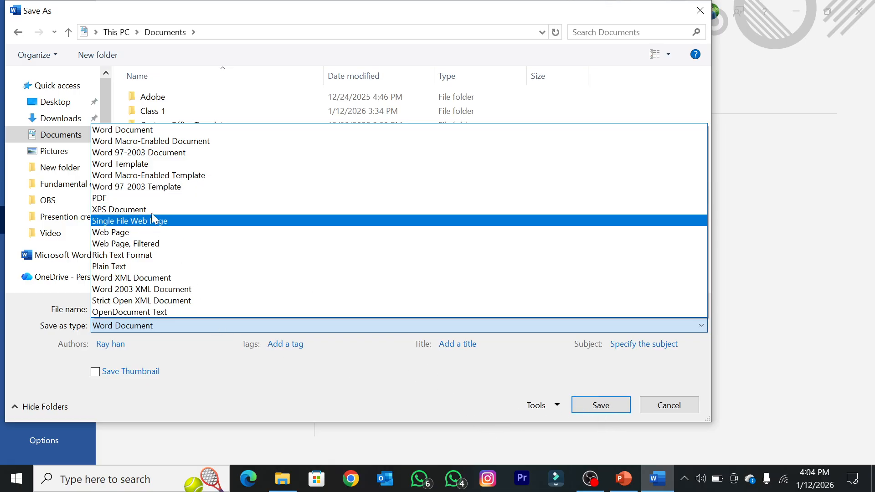
{"action": "left_click", "coordinate": [123, 130]}
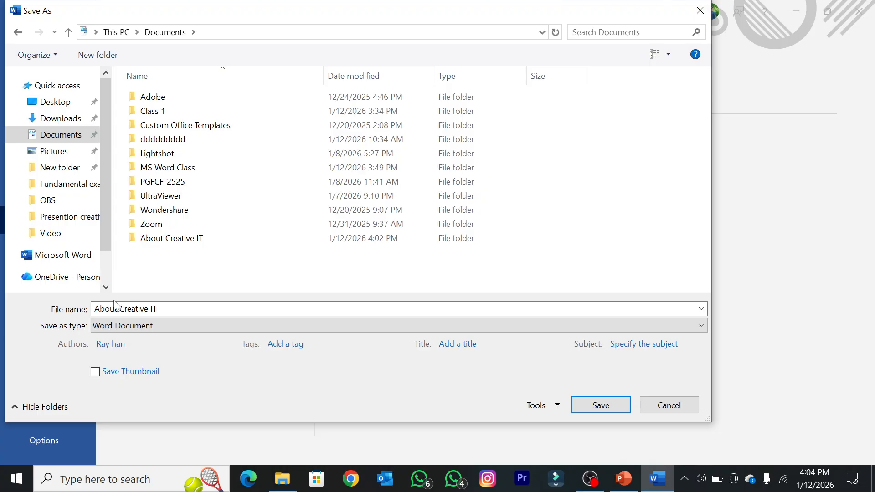
{"action": "left_click", "coordinate": [153, 241]}
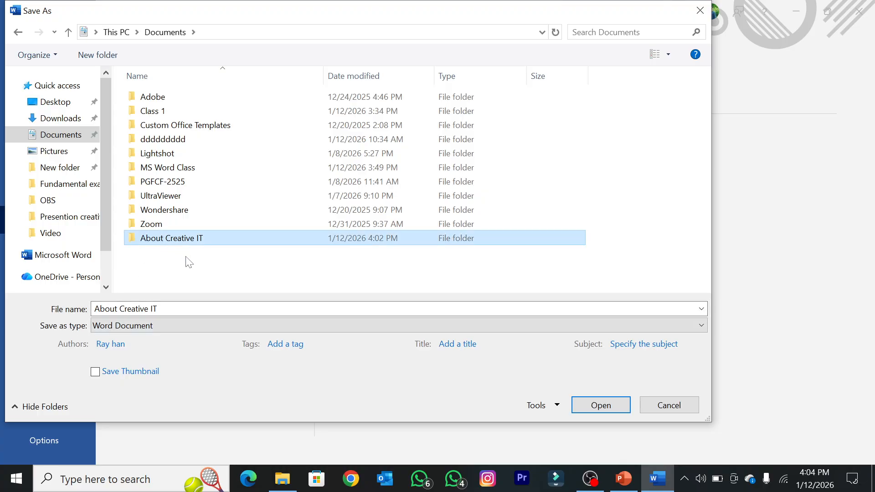
{"action": "left_click", "coordinate": [602, 405]}
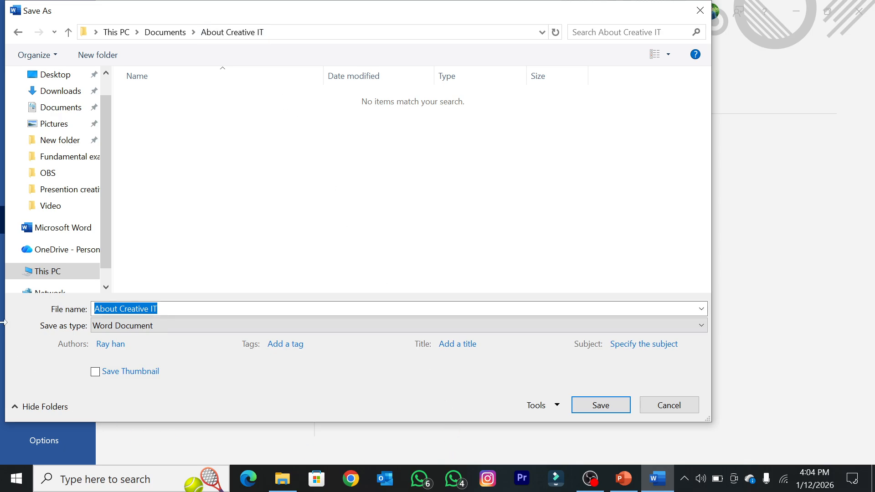
{"action": "left_click", "coordinate": [599, 405]}
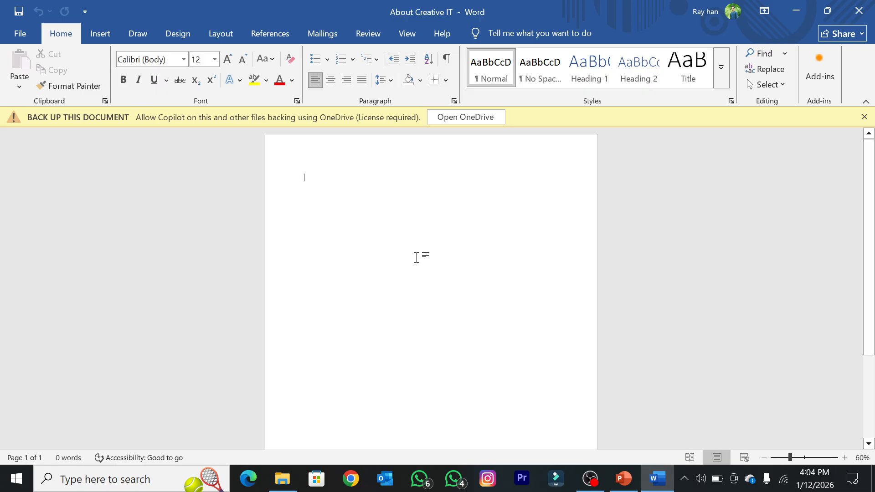
Step: Close the saved document and the Class 2 presentation, and refresh the desktop
{"action": "scroll", "coordinate": [402, 260], "scroll_direction": "up", "scroll_amount": 3}
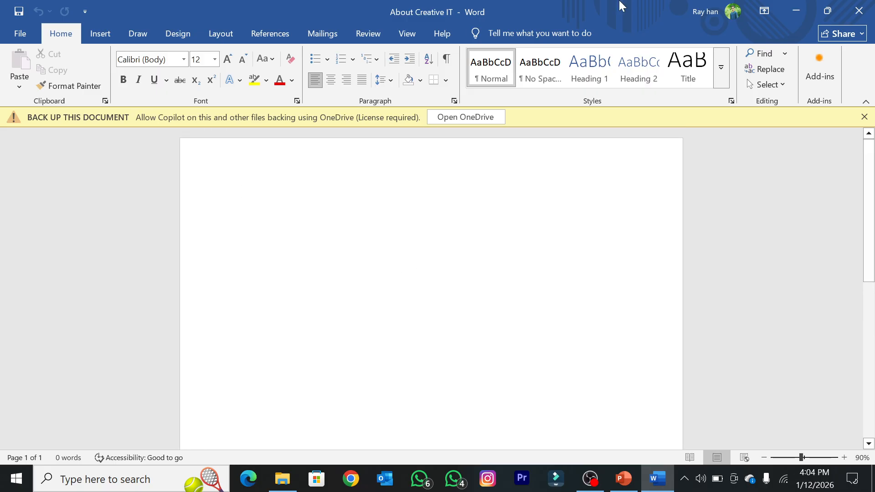
{"action": "left_click", "coordinate": [859, 11]}
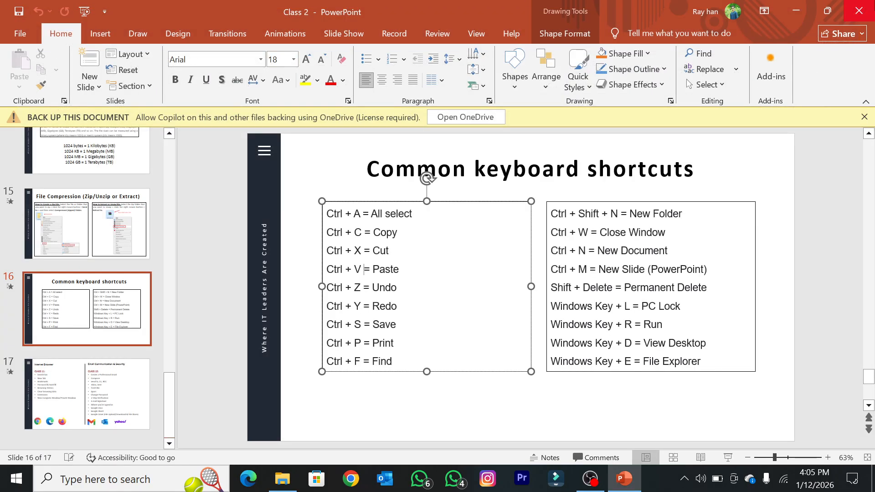
{"action": "left_click", "coordinate": [872, 5]}
{"action": "right_click", "coordinate": [803, 3]}
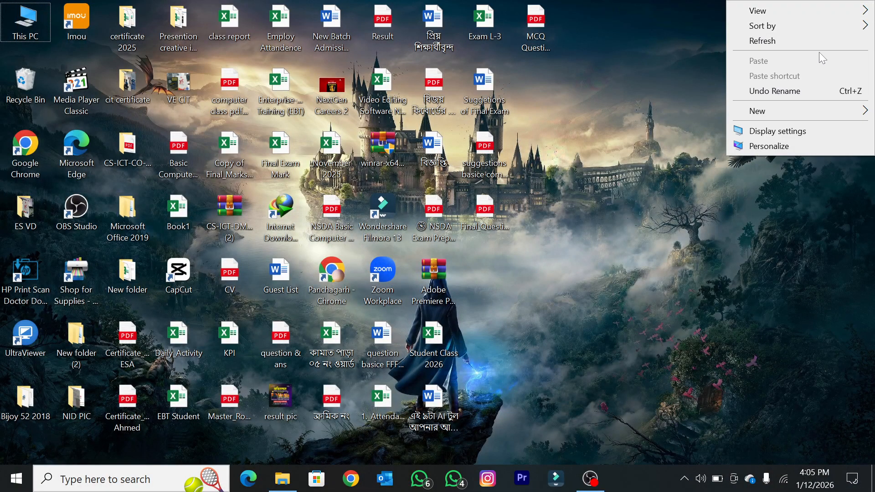
{"action": "left_click", "coordinate": [801, 40]}
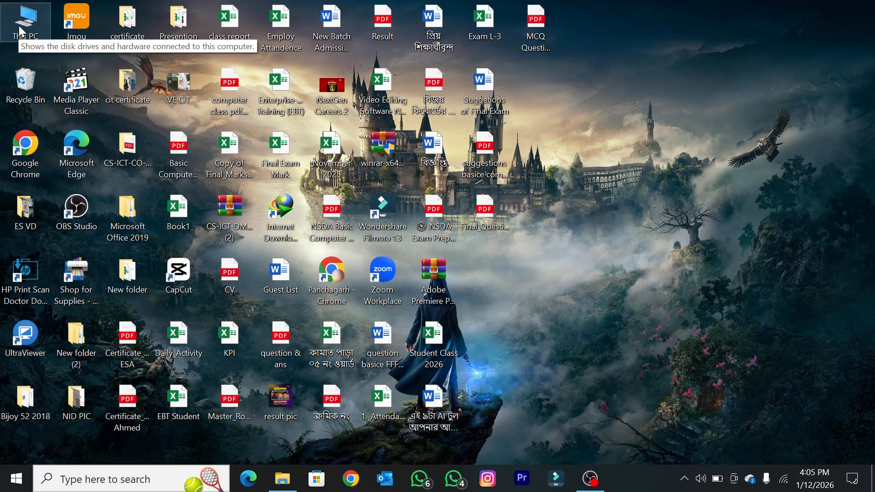
Step: Open the saved "About Creative IT" document from its folder in Documents through This PC
{"action": "double_click", "coordinate": [22, 25]}
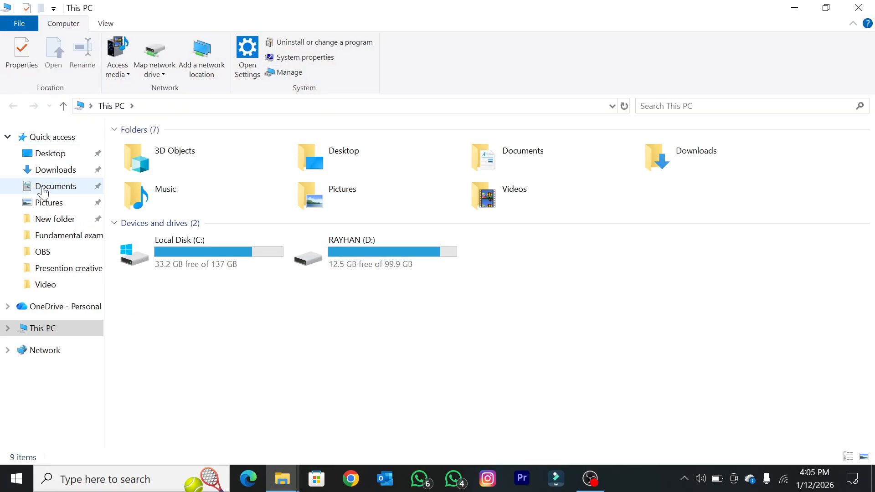
{"action": "left_click", "coordinate": [57, 186]}
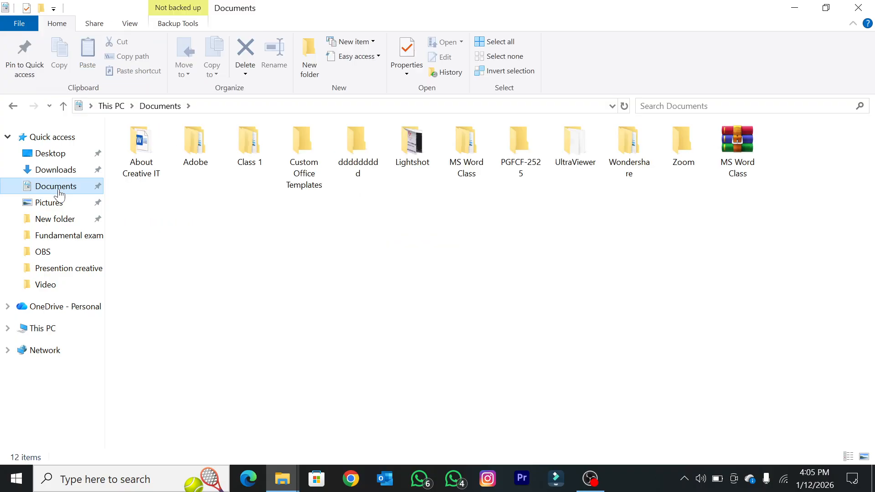
{"action": "double_click", "coordinate": [132, 167]}
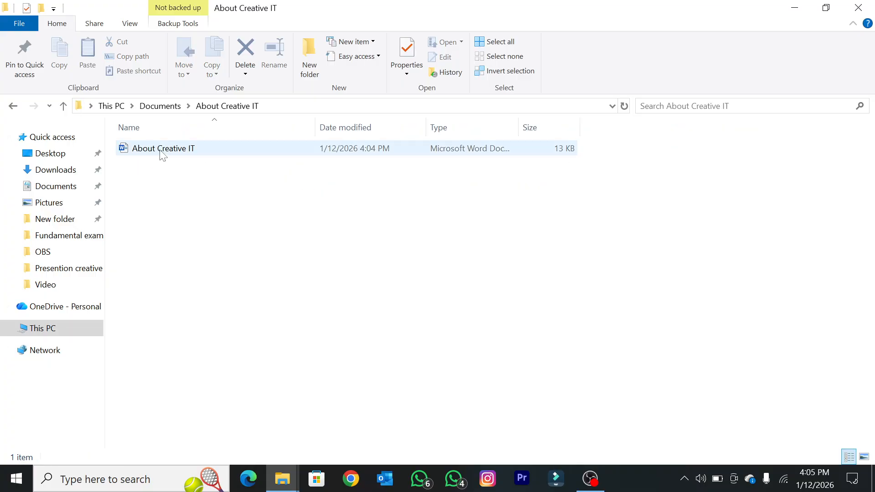
{"action": "double_click", "coordinate": [162, 150]}
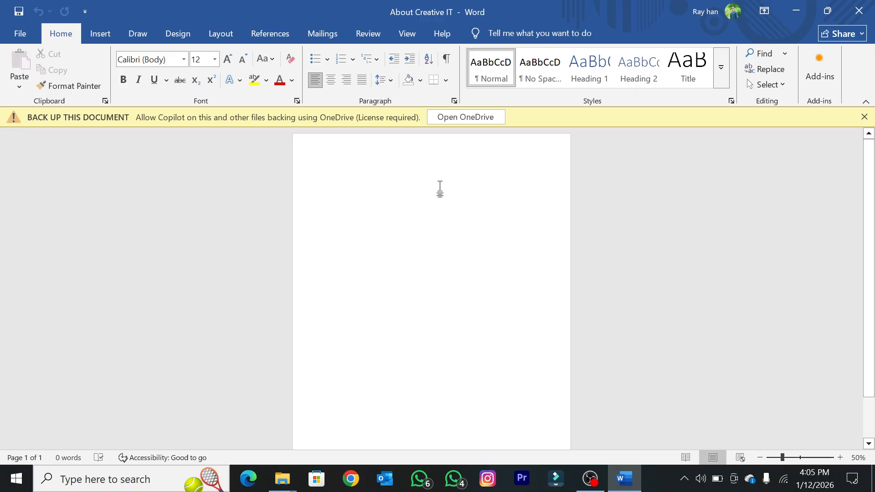
Step: Write "Panchagarh" in the blank document and enlarge the text to font size 22
{"action": "scroll", "coordinate": [433, 176], "scroll_direction": "up", "scroll_amount": 2}
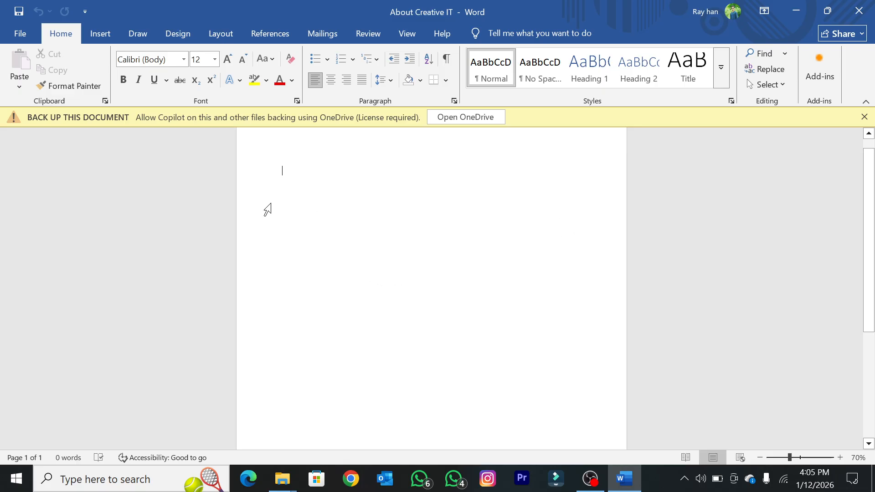
{"action": "scroll", "coordinate": [254, 213], "scroll_direction": "up", "scroll_amount": 1}
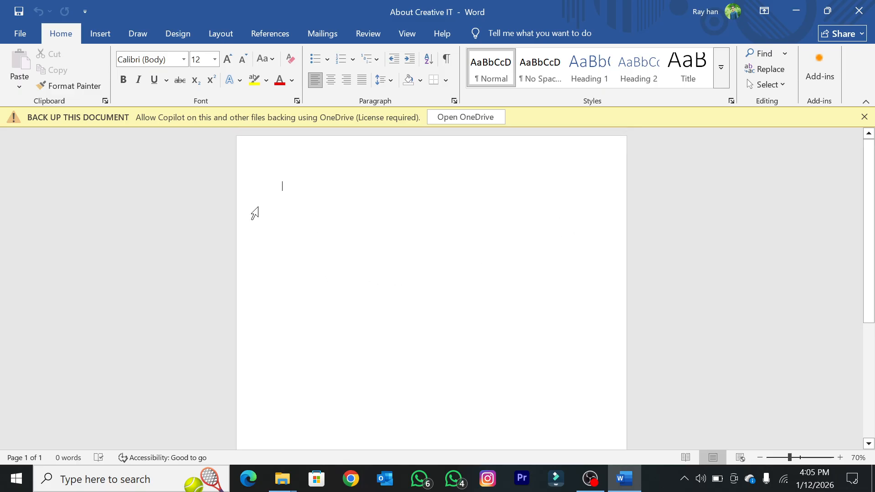
{"action": "type", "text": "Pa"}
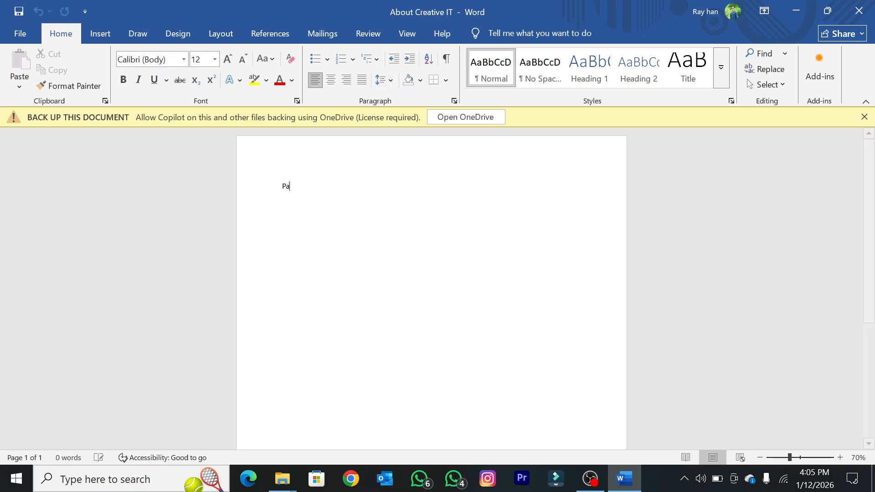
{"action": "type", "text": "nchagarh"}
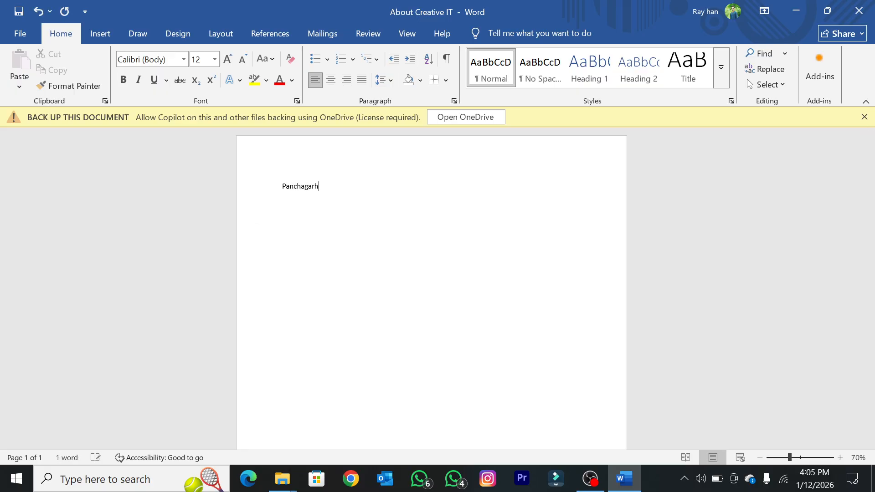
{"action": "left_click", "coordinate": [253, 209]}
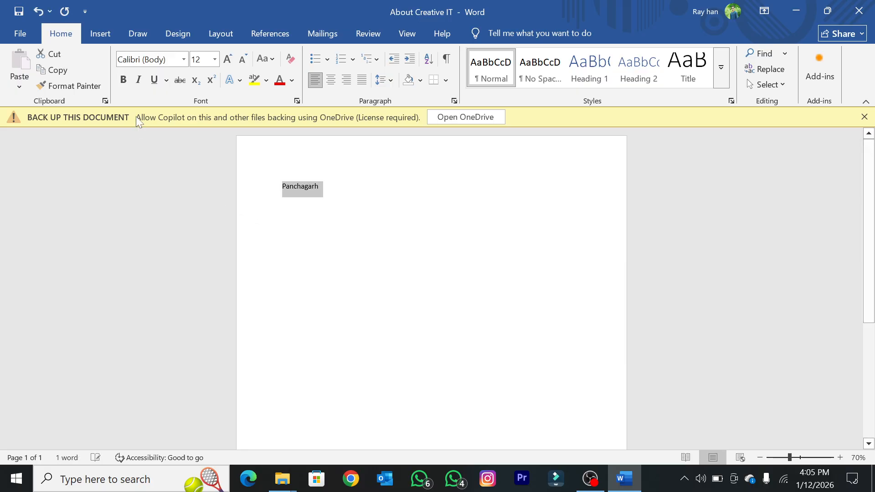
{"action": "left_click", "coordinate": [228, 58]}
{"action": "left_click", "coordinate": [228, 59]}
{"action": "left_click", "coordinate": [227, 58]}
{"action": "left_click", "coordinate": [227, 58]}
{"action": "left_click", "coordinate": [227, 58]}
{"action": "left_click", "coordinate": [453, 198]}
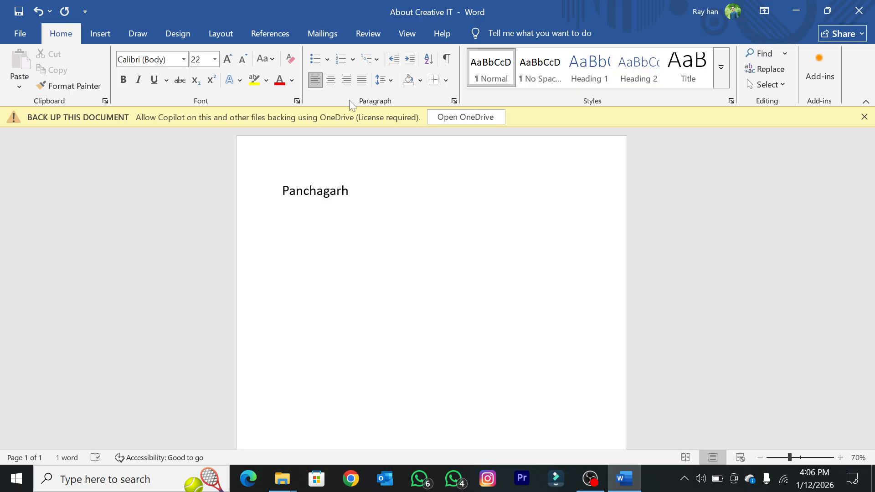
Step: Save and close the document, and reopen it from the "About Creative IT" folder
{"action": "key", "text": "ctrl+s"}
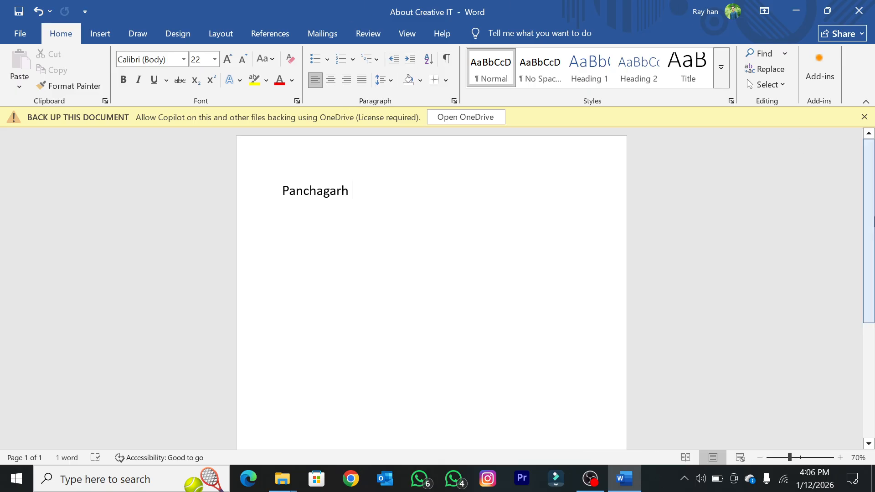
{"action": "left_click", "coordinate": [858, 10]}
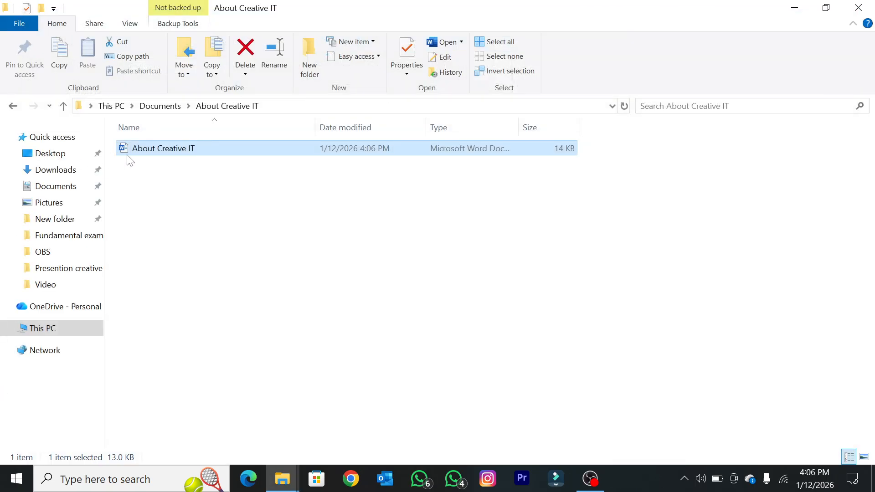
{"action": "double_click", "coordinate": [143, 150]}
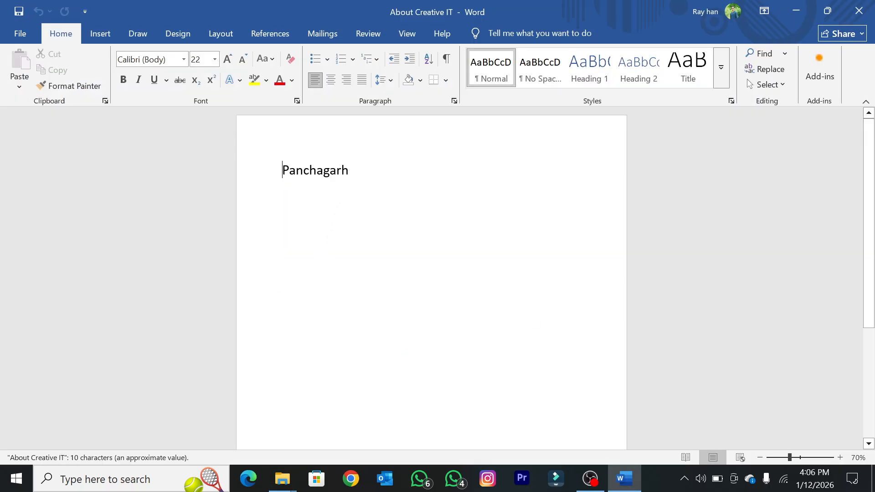
Step: Add a period after "Panchagarh", start closing the document but cancel at the save prompt, and save the change
{"action": "left_click", "coordinate": [372, 180]}
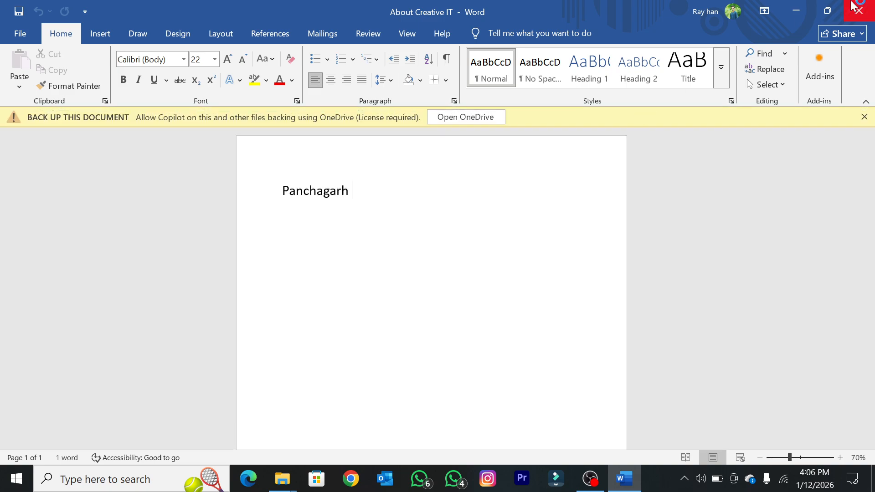
{"action": "type", "text": "."}
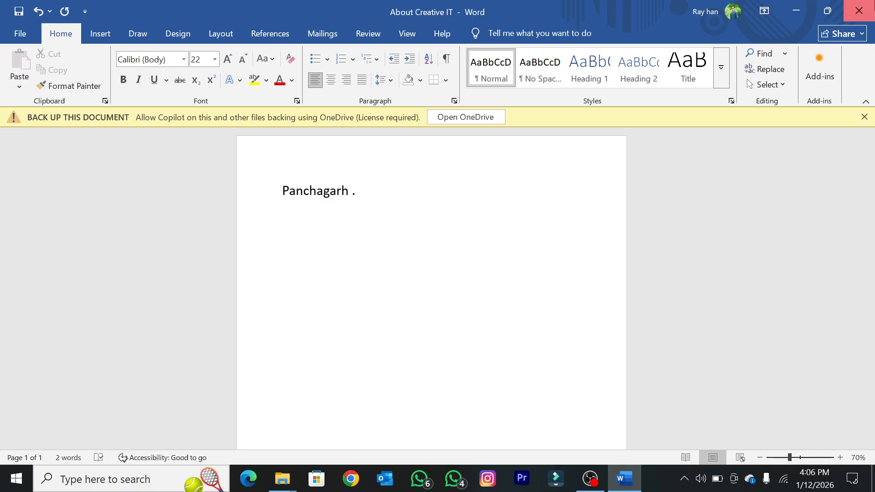
{"action": "left_click", "coordinate": [859, 10]}
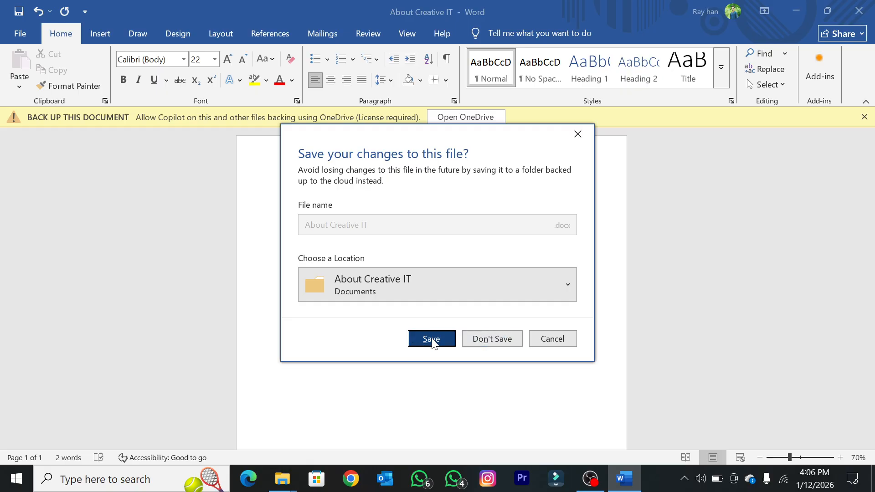
{"action": "left_click", "coordinate": [552, 339]}
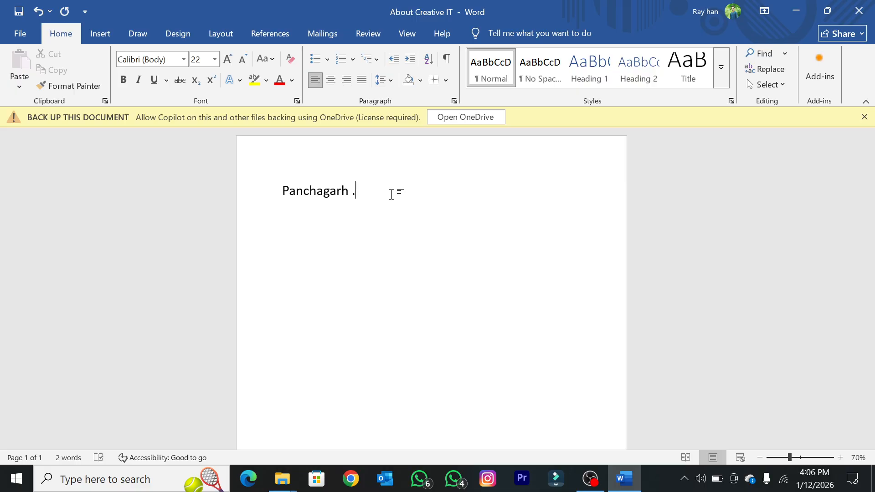
{"action": "key", "text": "ctrl+s"}
{"action": "left_click", "coordinate": [100, 37]}
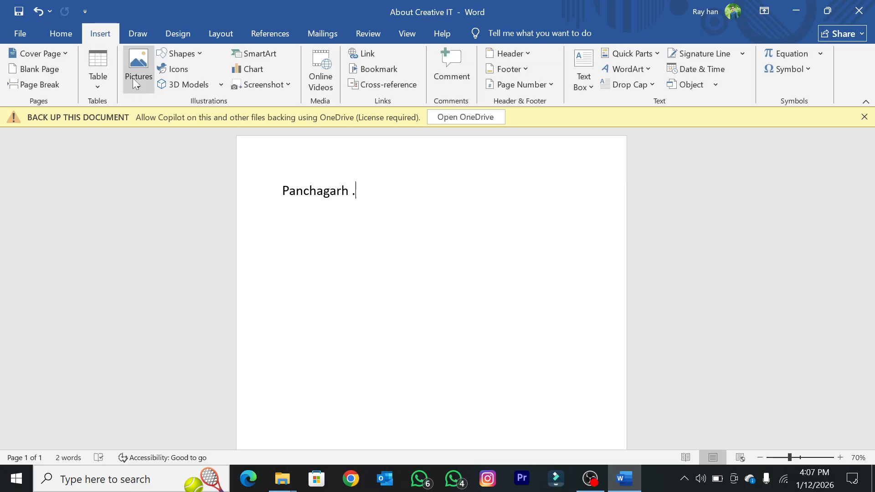
{"action": "left_click", "coordinate": [68, 36]}
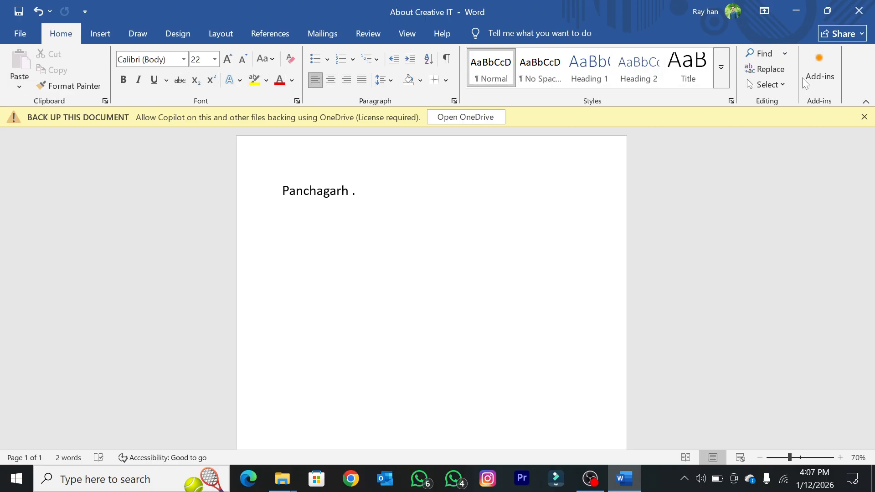
{"action": "left_click", "coordinate": [106, 37]}
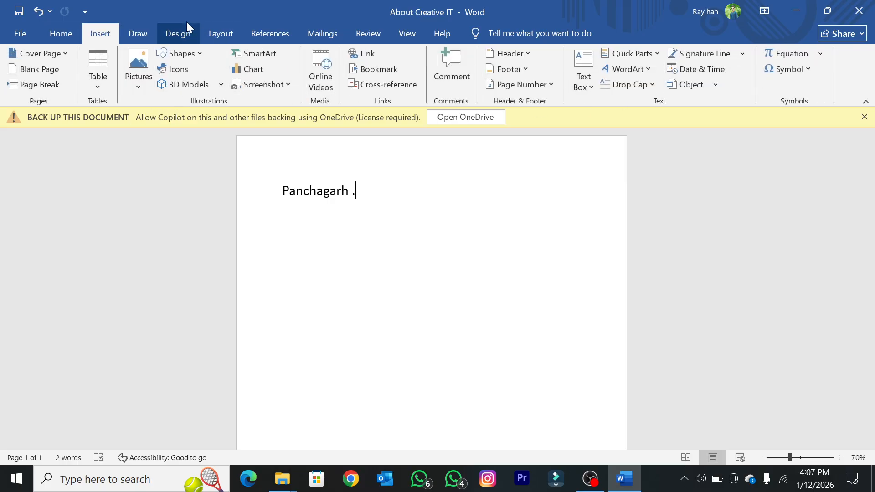
{"action": "left_click", "coordinate": [149, 31]}
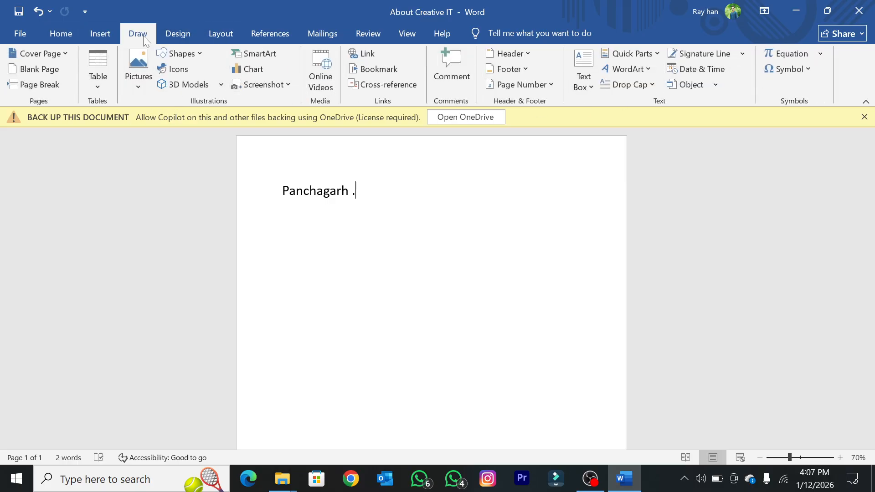
{"action": "left_click", "coordinate": [108, 38]}
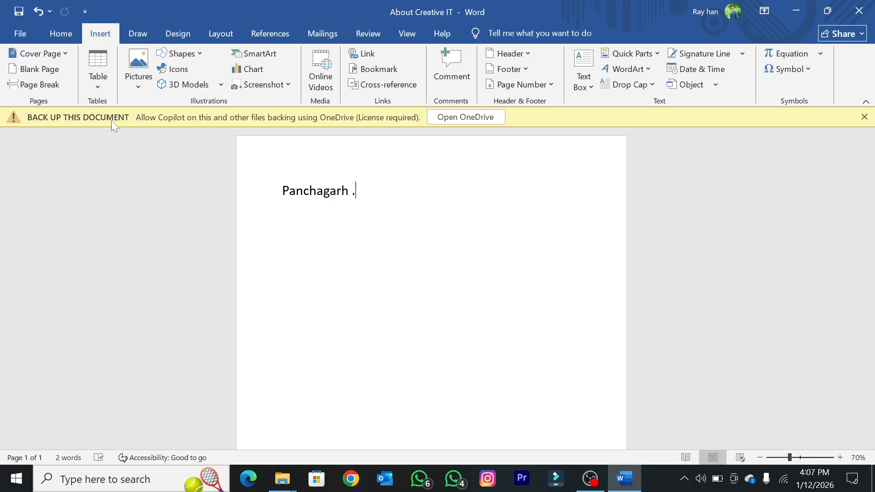
Step: Change the font of the word "Panchagarh" to Arial Narrow
{"action": "left_click", "coordinate": [51, 33]}
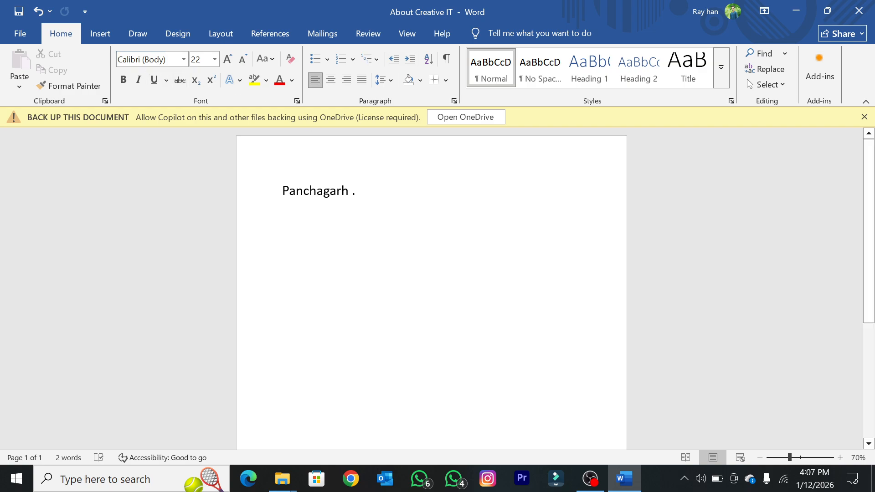
{"action": "left_click_drag", "start_coordinate": [358, 192], "coordinate": [279, 196]}
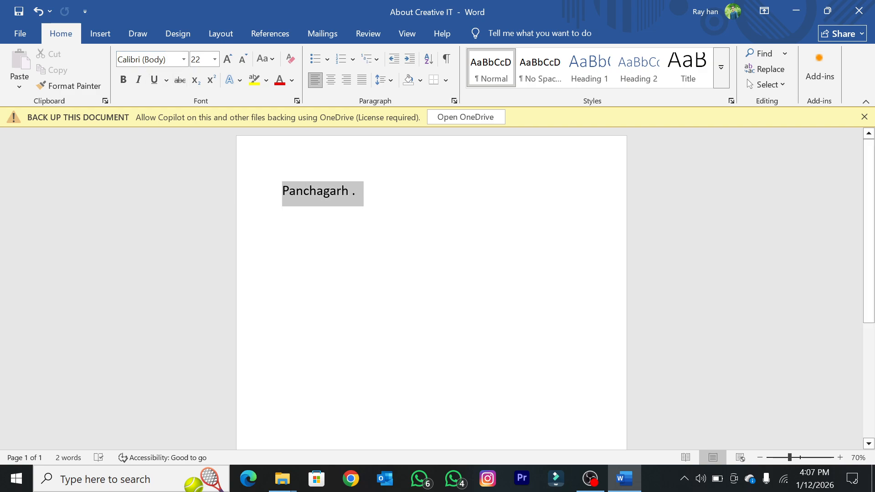
{"action": "left_click", "coordinate": [296, 192]}
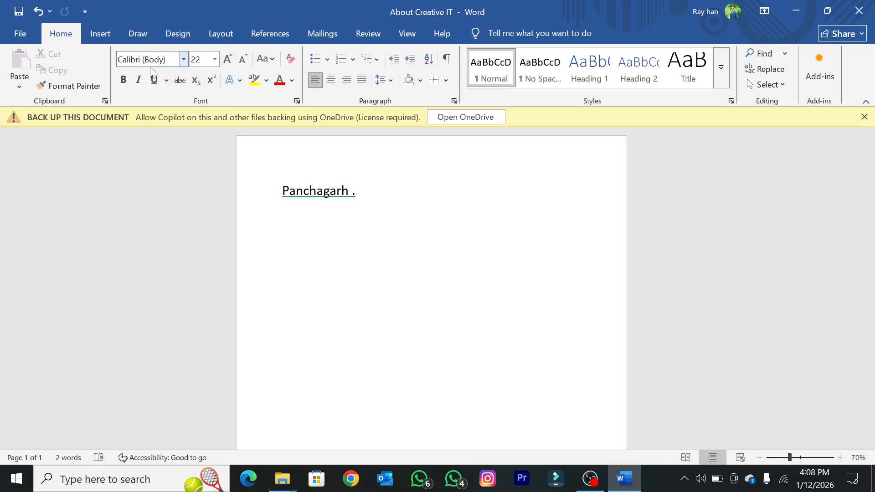
{"action": "left_click", "coordinate": [184, 59]}
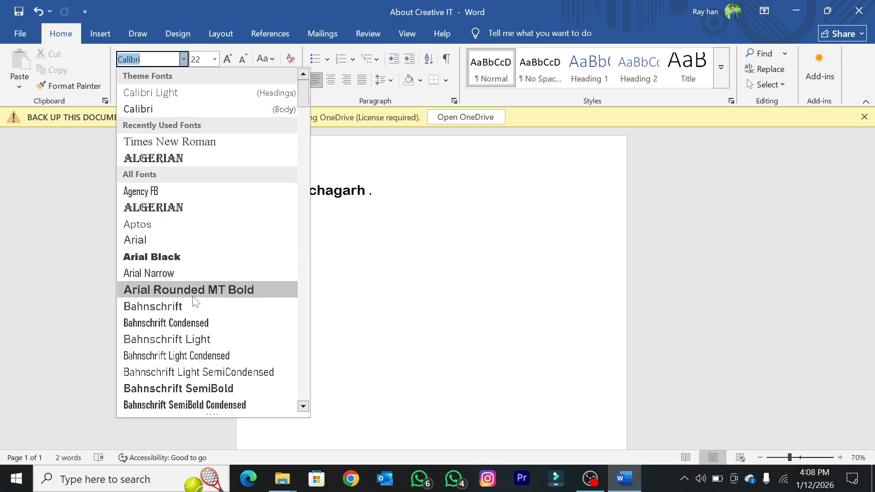
{"action": "scroll", "coordinate": [191, 205], "scroll_direction": "down", "scroll_amount": 2}
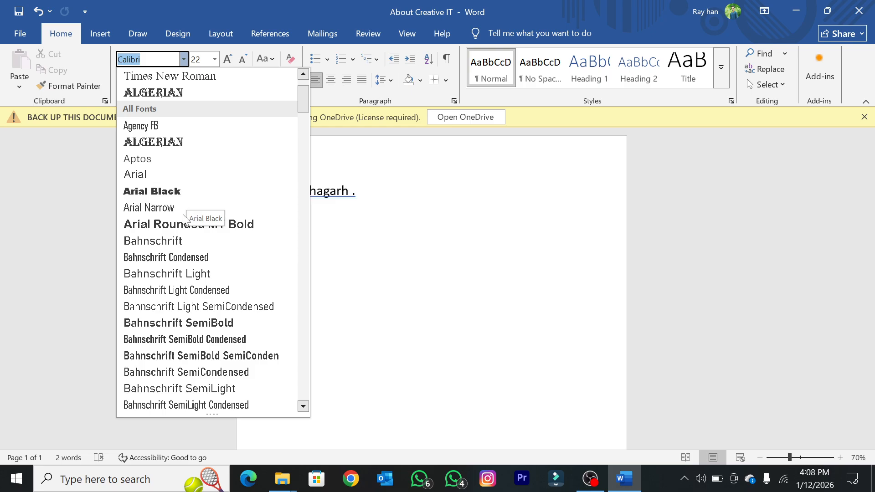
{"action": "left_click", "coordinate": [150, 208]}
{"action": "left_click", "coordinate": [358, 217]}
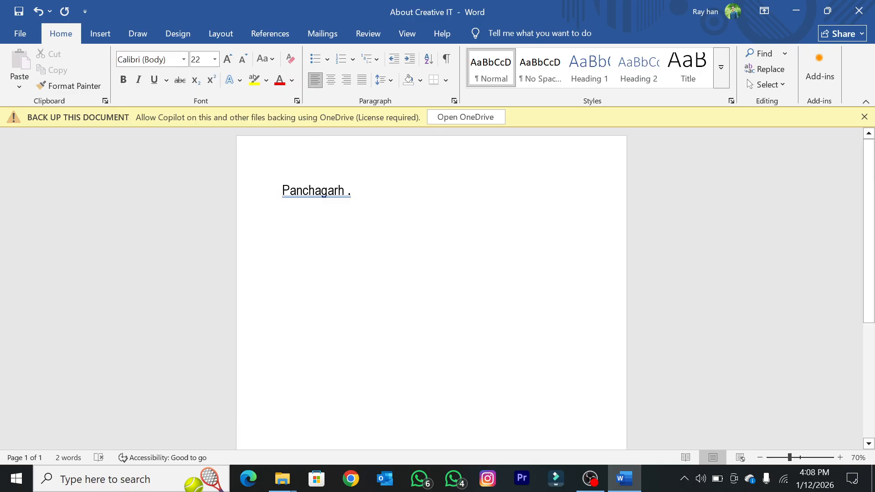
Step: Change the font of the whole "Panchagarh ." line to Algerian
{"action": "triple_click", "coordinate": [348, 190]}
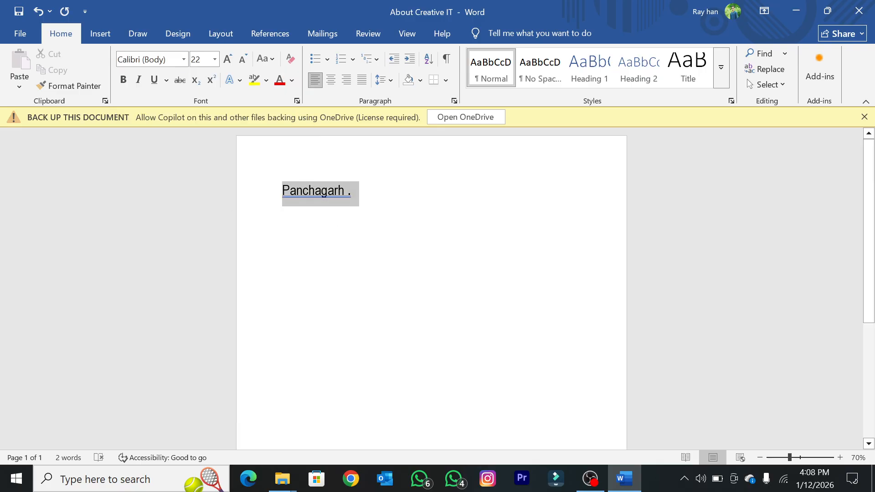
{"action": "left_click", "coordinate": [184, 59]}
{"action": "left_click", "coordinate": [165, 173]}
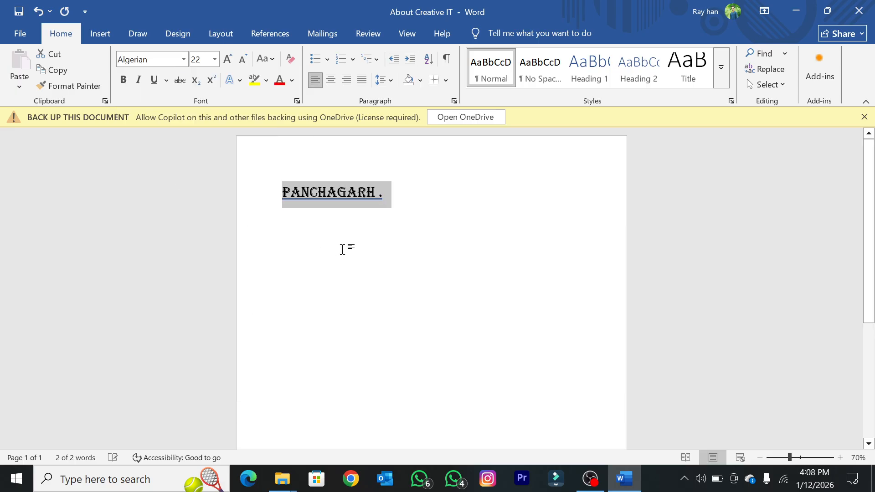
{"action": "left_click", "coordinate": [344, 248]}
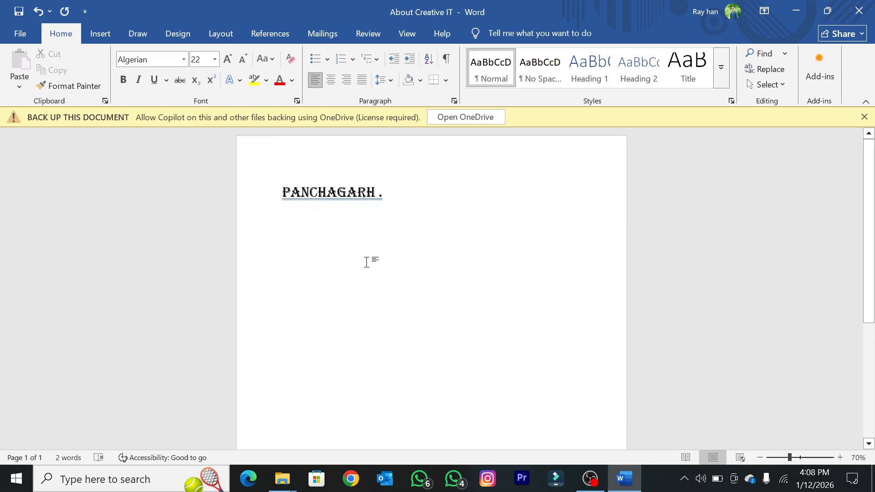
Step: Change the font of the whole "Panchagarh ." line to Times New Roman
{"action": "scroll", "coordinate": [386, 225], "scroll_direction": "up", "scroll_amount": 3}
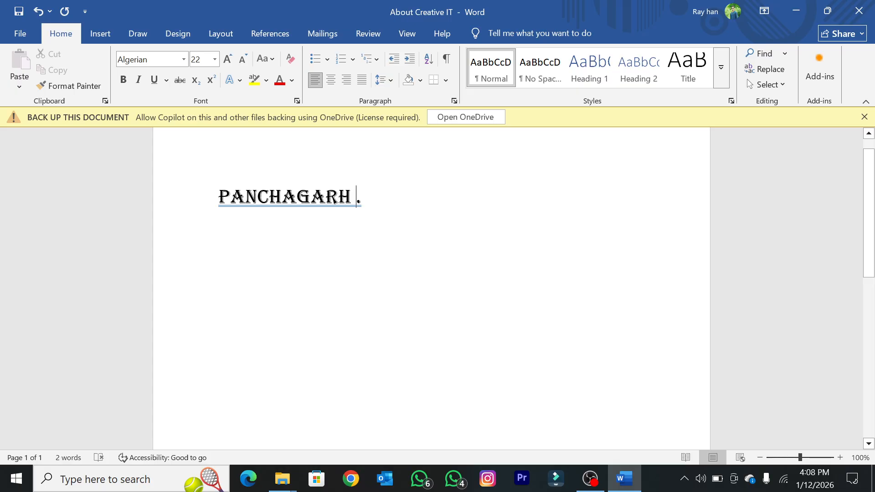
{"action": "left_click", "coordinate": [282, 197]}
{"action": "left_click_drag", "start_coordinate": [363, 197], "coordinate": [220, 196]}
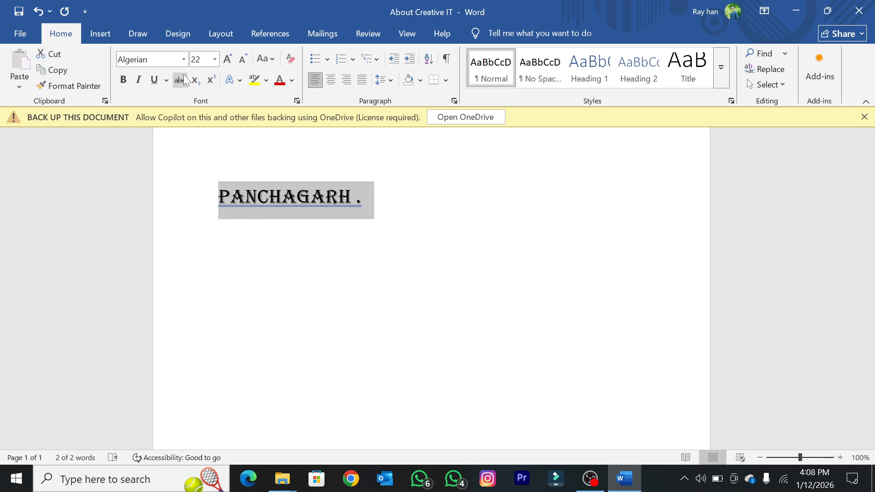
{"action": "left_click", "coordinate": [184, 59]}
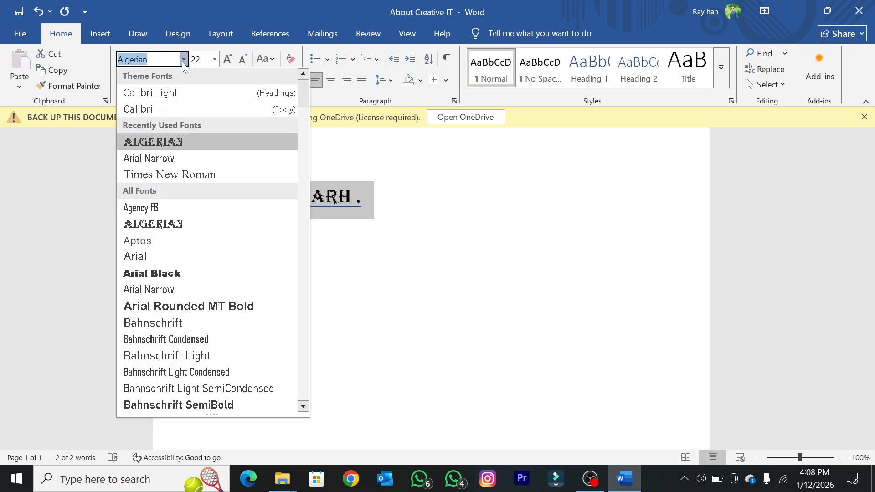
{"action": "left_click", "coordinate": [200, 172]}
{"action": "left_click", "coordinate": [322, 193]}
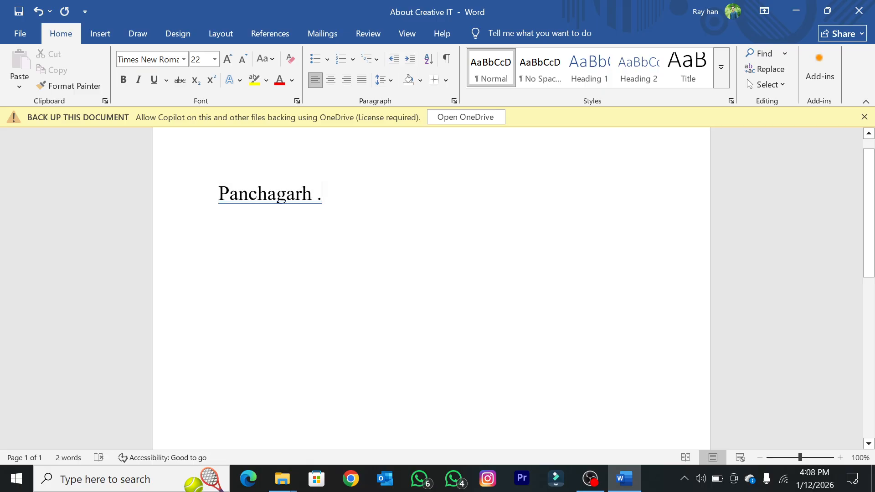
{"action": "right_click", "coordinate": [301, 194]}
{"action": "left_click", "coordinate": [328, 209]}
{"action": "triple_click", "coordinate": [303, 193]}
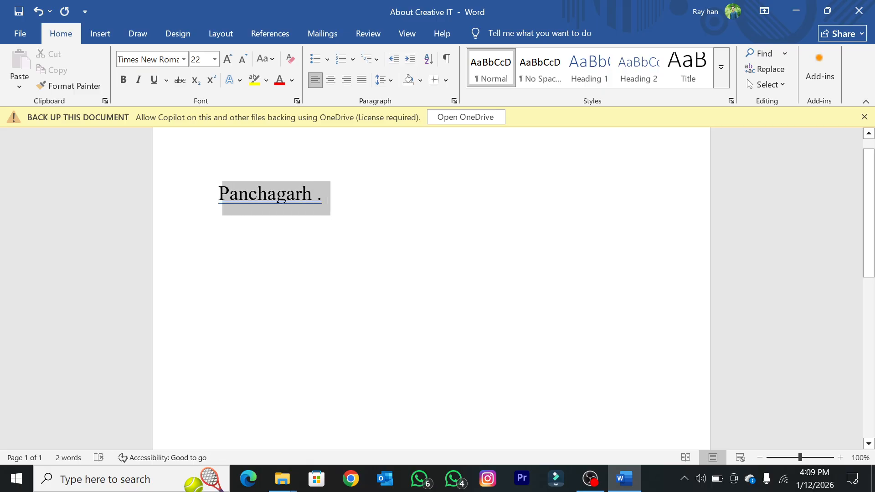
{"action": "left_click", "coordinate": [303, 187]}
{"action": "left_click_drag", "start_coordinate": [325, 198], "coordinate": [269, 202]}
{"action": "left_click", "coordinate": [448, 219]}
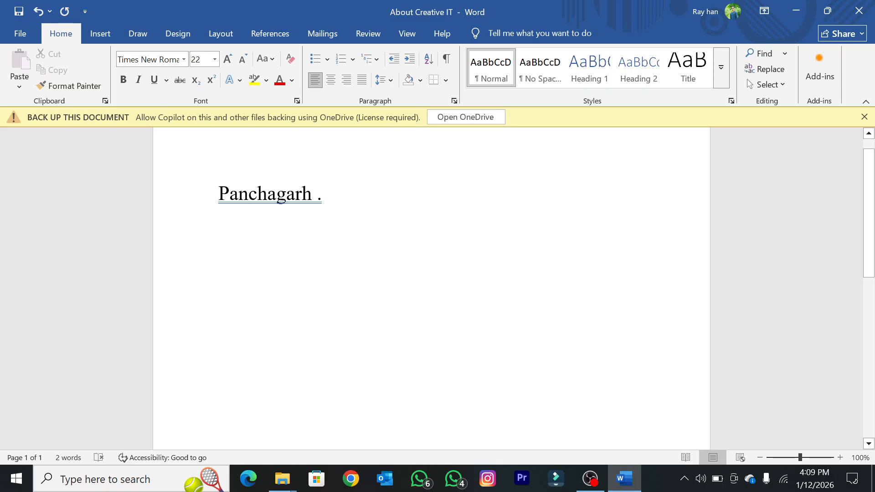
{"action": "scroll", "coordinate": [324, 191], "scroll_direction": "down", "scroll_amount": 3, "text": "ctrl"}
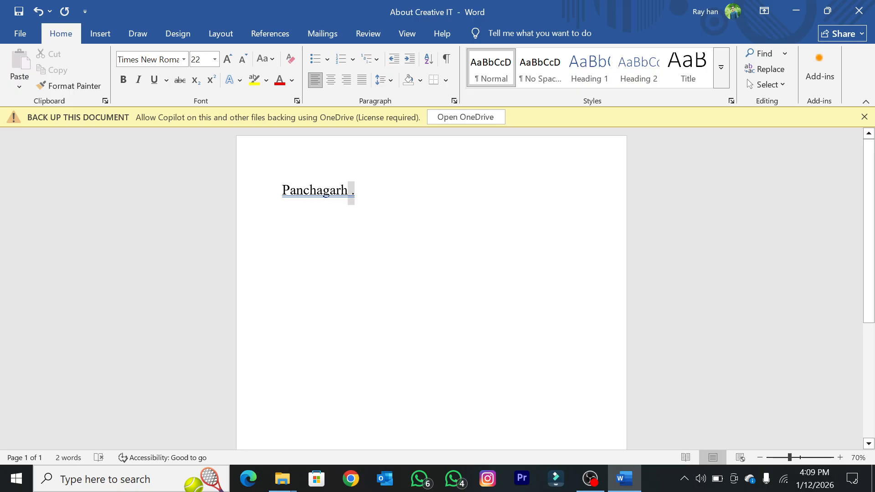
{"action": "triple_click", "coordinate": [351, 194]}
{"action": "left_click", "coordinate": [300, 251]}
{"action": "key", "text": "End"}
{"action": "key", "text": "ctrl+a"}
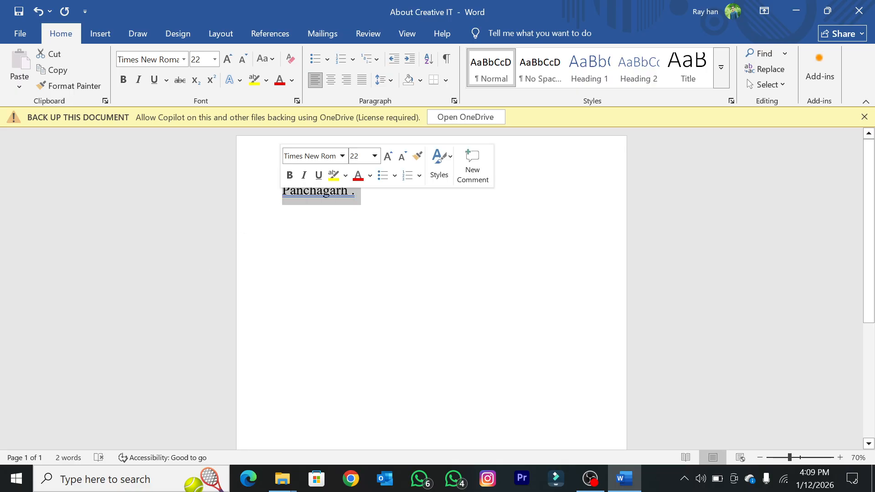
Step: Delete the period and the space after "Panchagarh"
{"action": "left_click", "coordinate": [315, 208]}
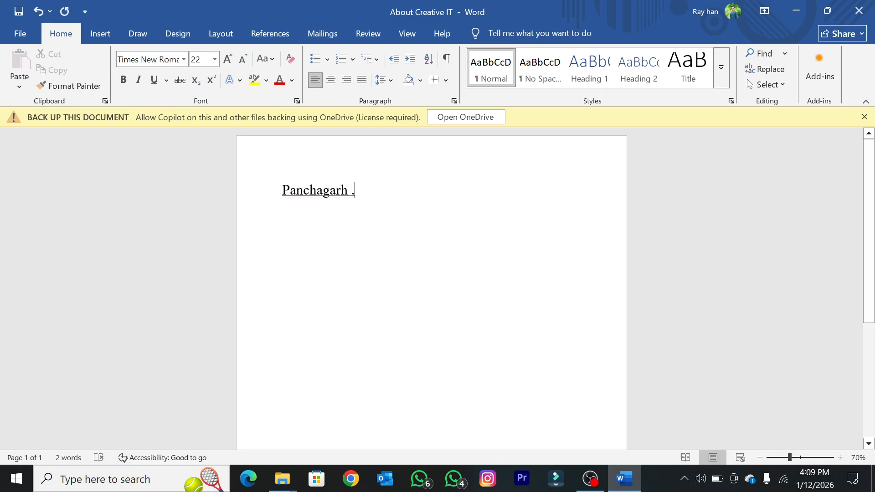
{"action": "key", "text": "BackSpace"}
{"action": "key", "text": "BackSpace"}
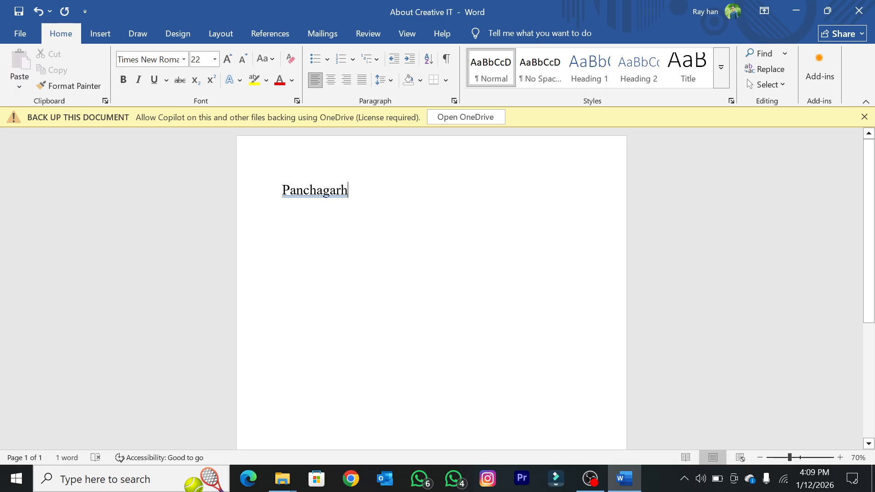
Step: Set the font size of "Panchagarh" to 72
{"action": "left_click_drag", "start_coordinate": [348, 190], "coordinate": [282, 190]}
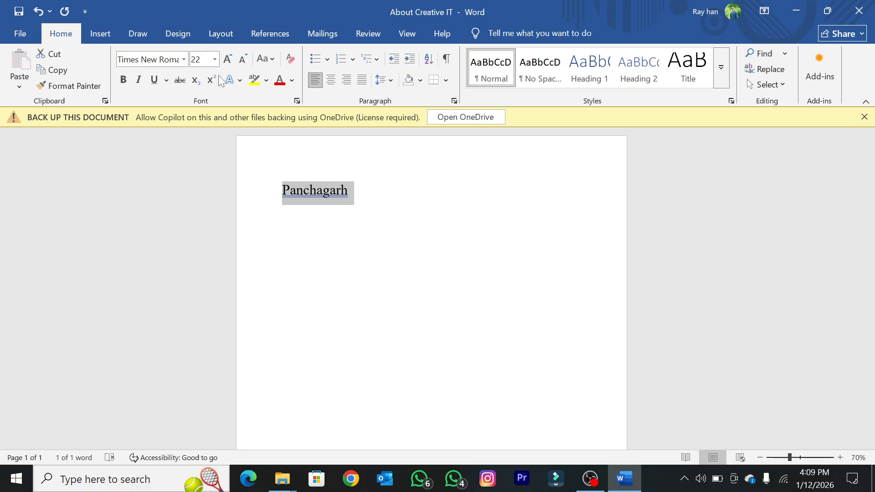
{"action": "left_click", "coordinate": [305, 195]}
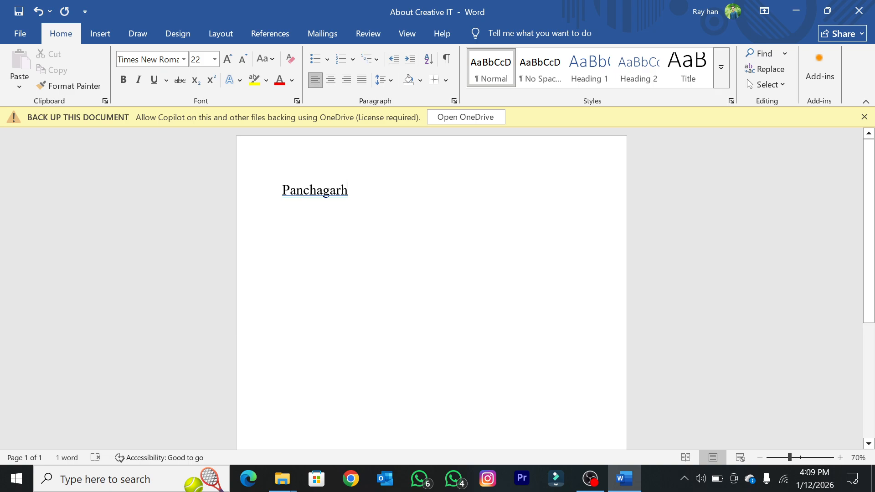
{"action": "left_click_drag", "start_coordinate": [347, 190], "coordinate": [255, 200]}
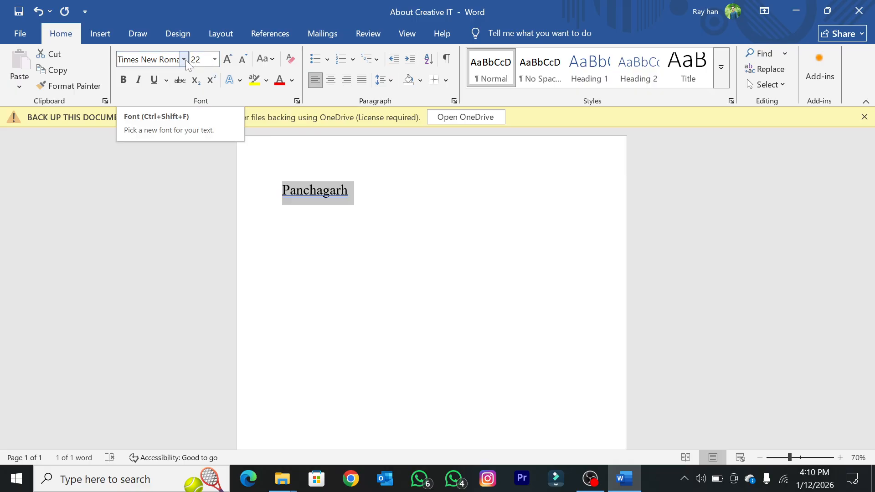
{"action": "left_click", "coordinate": [214, 60]}
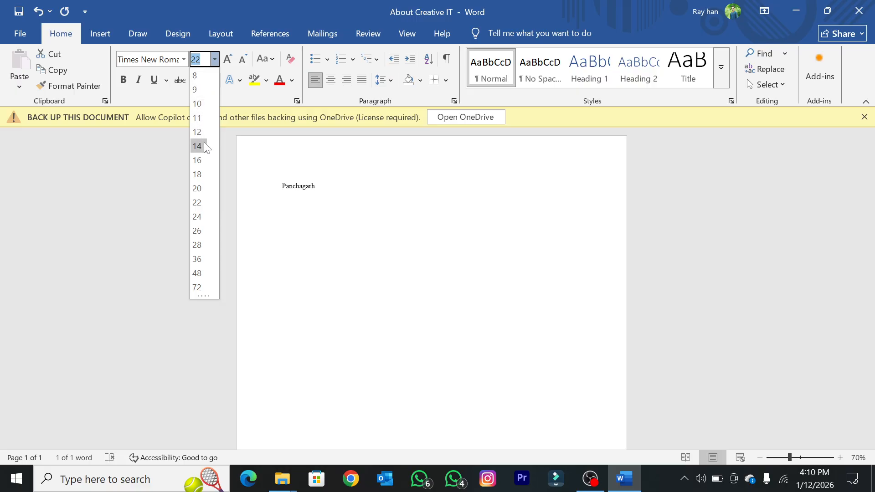
{"action": "left_click", "coordinate": [200, 285]}
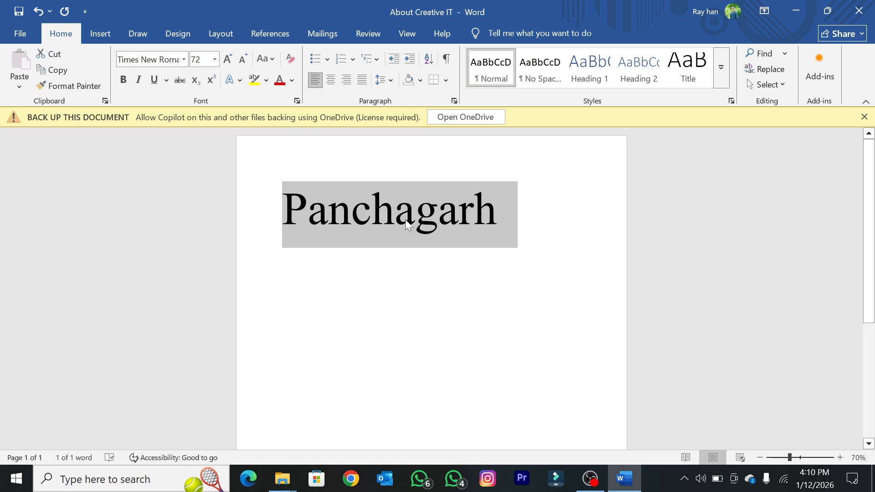
Step: Add the word "zila" after "Panchagarh" on the same line
{"action": "left_click", "coordinate": [552, 213]}
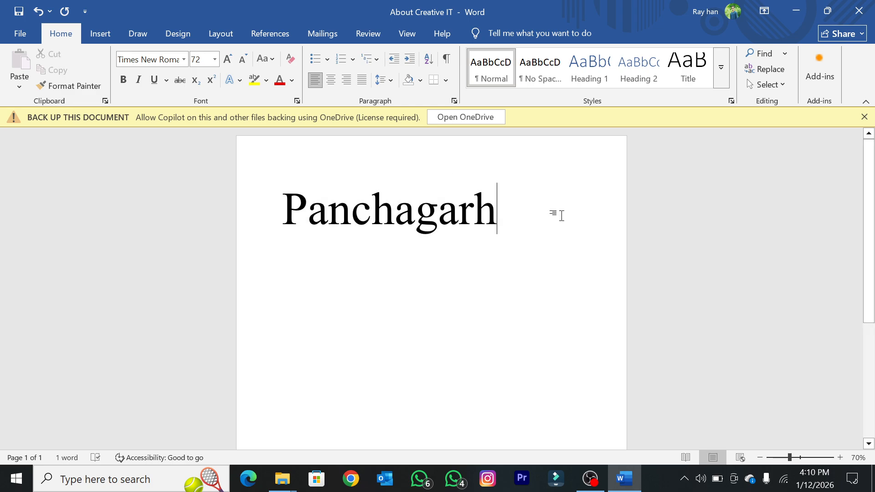
{"action": "type", "text": "hh"}
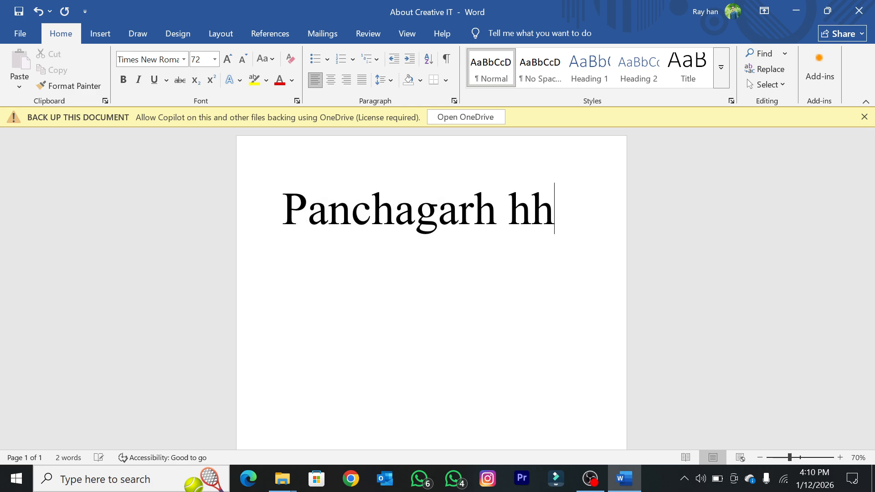
{"action": "key", "text": "BackSpace"}
{"action": "key", "text": "BackSpace"}
{"action": "type", "text": "zila"}
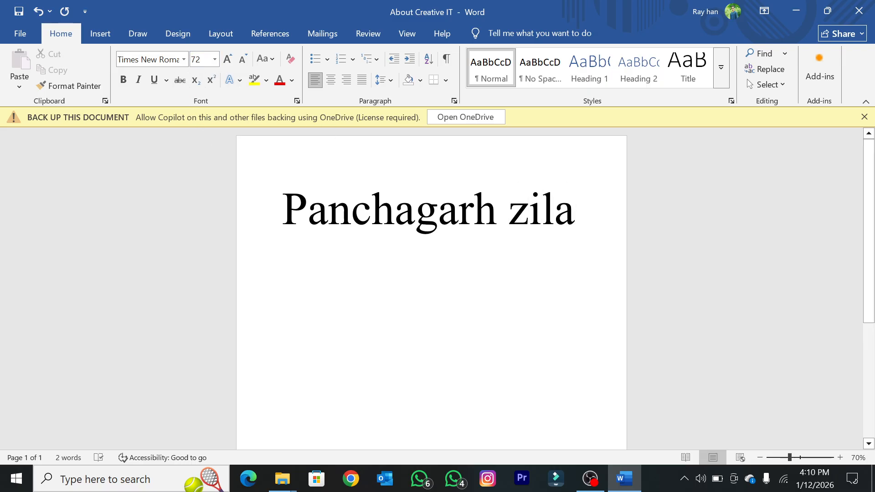
Step: Set the font size of only the word "zila" to 28
{"action": "left_click", "coordinate": [508, 210]}
{"action": "left_click_drag", "start_coordinate": [283, 210], "coordinate": [600, 212]}
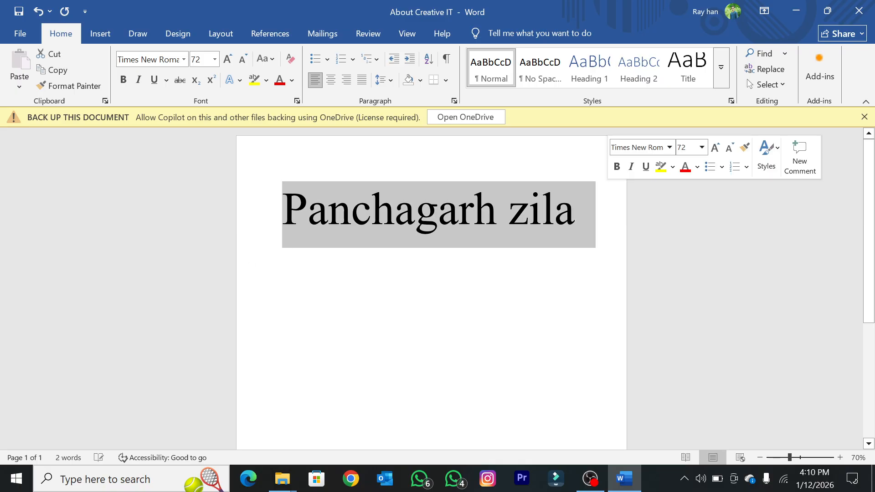
{"action": "left_click", "coordinate": [390, 240]}
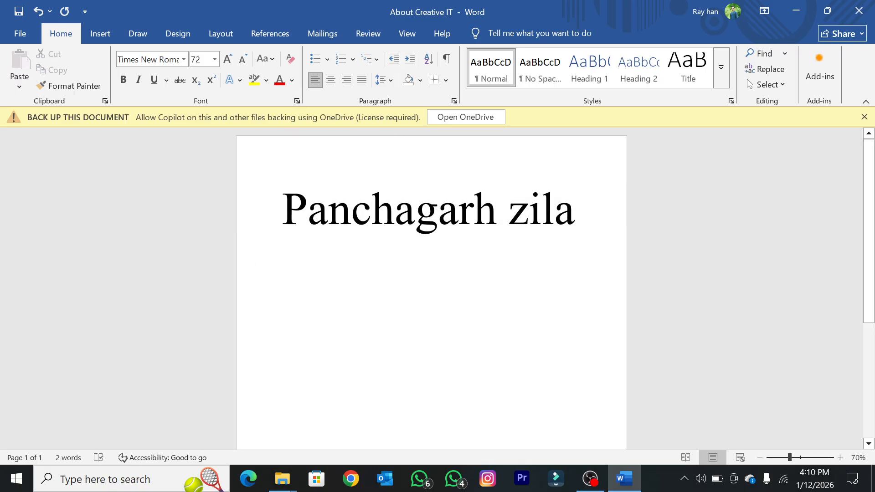
{"action": "key", "text": "End"}
{"action": "key", "text": "shift+Left"}
{"action": "key", "text": "shift+Left"}
{"action": "left_click_drag", "start_coordinate": [544, 220], "coordinate": [509, 222]}
{"action": "left_click", "coordinate": [438, 217]}
{"action": "left_click_drag", "start_coordinate": [508, 218], "coordinate": [581, 212]}
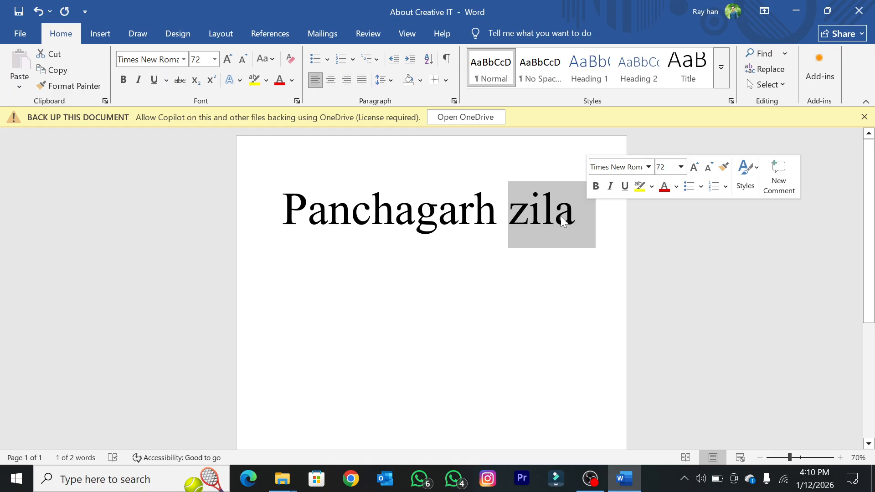
{"action": "left_click", "coordinate": [214, 59]}
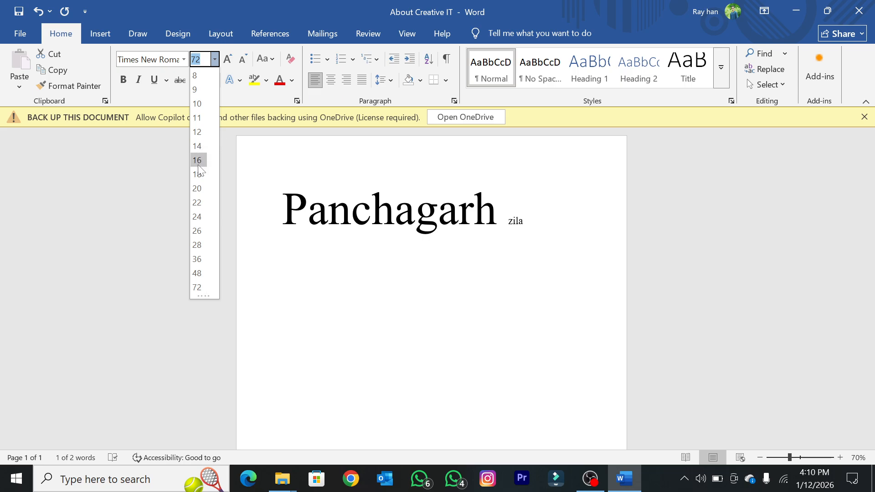
{"action": "left_click", "coordinate": [197, 246]}
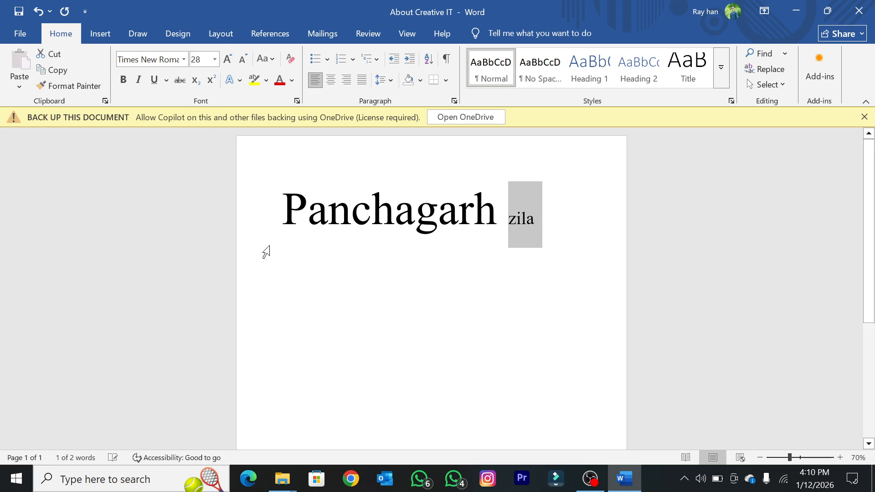
{"action": "left_click", "coordinate": [517, 219]}
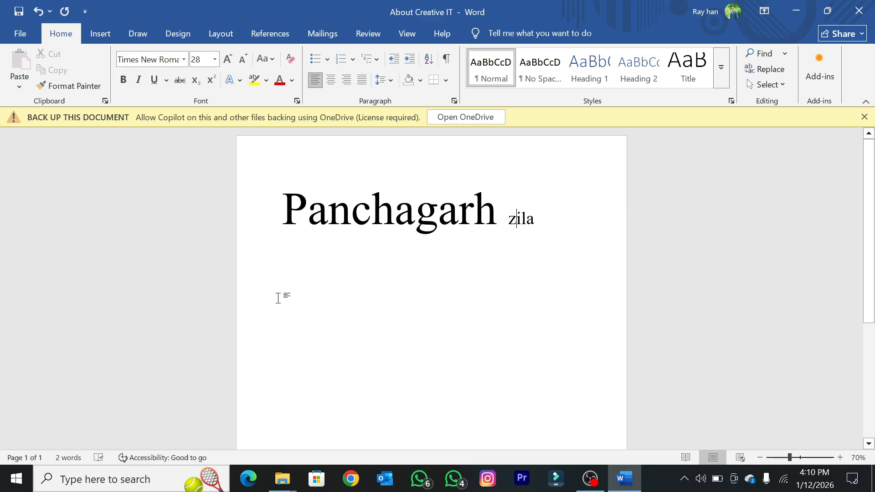
Step: Increase the font size of "zila" by one step to 36
{"action": "left_click_drag", "start_coordinate": [534, 220], "coordinate": [508, 220]}
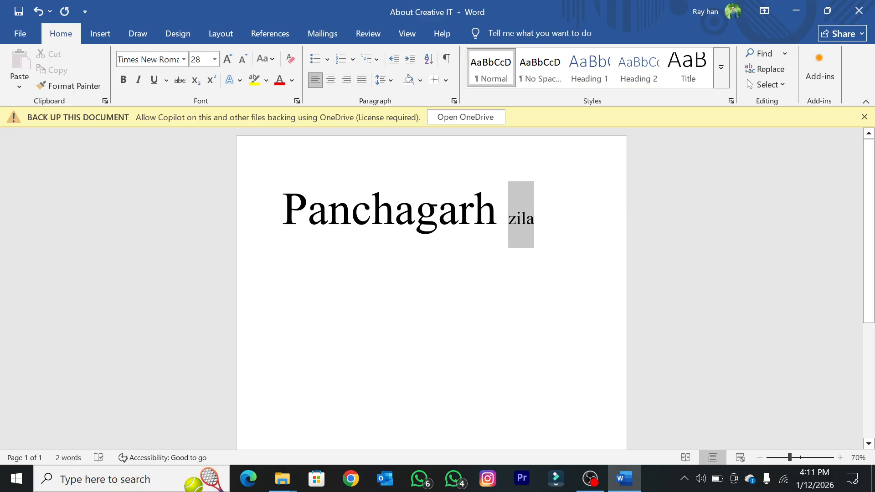
{"action": "left_click", "coordinate": [229, 60]}
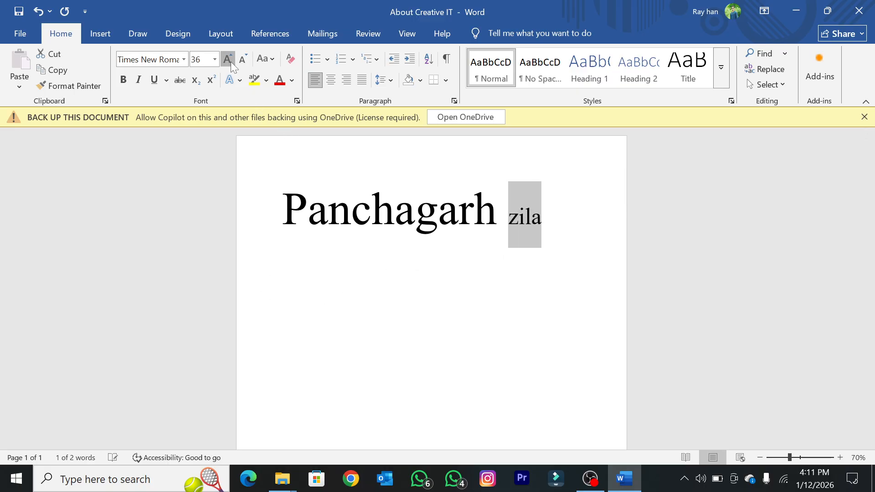
Step: Increase the font size of "zila" step by step to 80
{"action": "left_click", "coordinate": [229, 60]}
{"action": "left_click", "coordinate": [229, 61]}
{"action": "left_click", "coordinate": [230, 60]}
{"action": "left_click", "coordinate": [229, 60]}
Step: Decrease the font size of "zila" step by step to 26
{"action": "left_click", "coordinate": [239, 60]}
{"action": "left_click", "coordinate": [238, 60]}
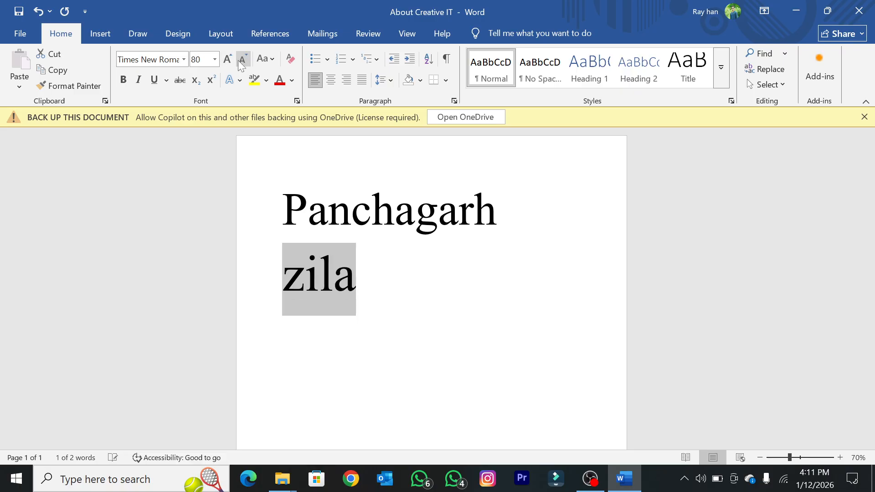
{"action": "left_click", "coordinate": [239, 60]}
{"action": "left_click", "coordinate": [238, 60]}
{"action": "left_click", "coordinate": [239, 60]}
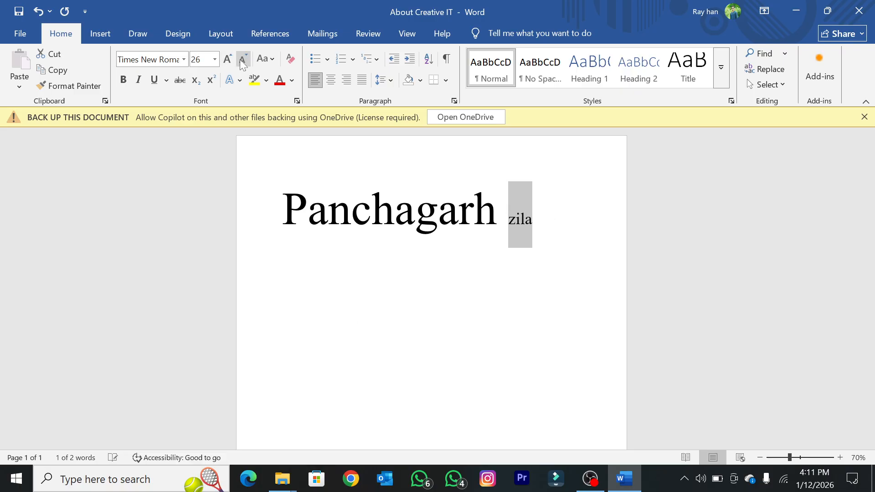
{"action": "left_click", "coordinate": [240, 60]}
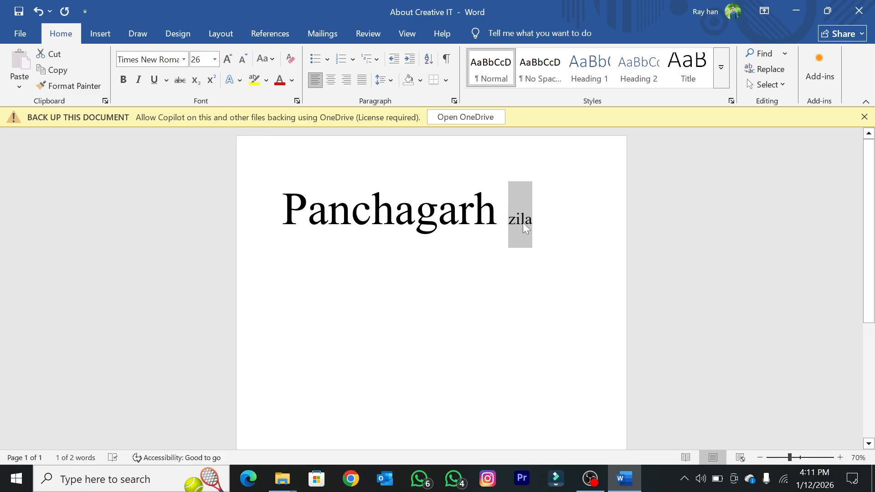
{"action": "left_click", "coordinate": [215, 60]}
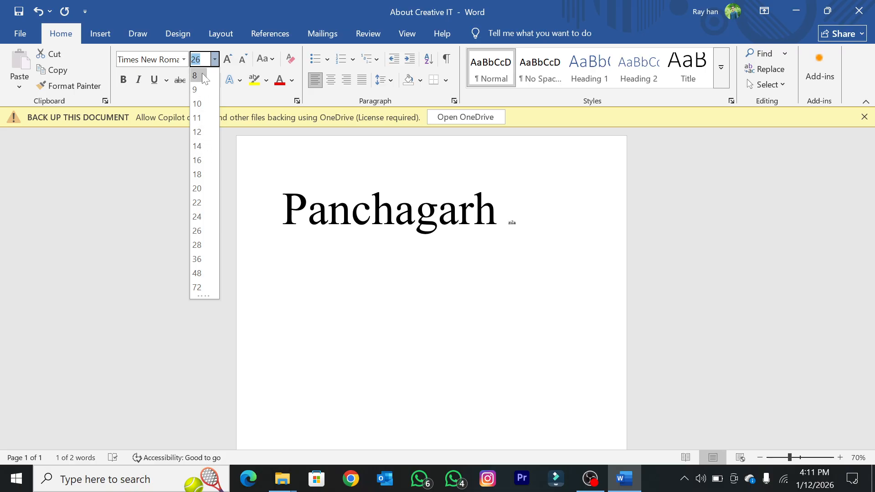
{"action": "scroll", "coordinate": [367, 244], "scroll_direction": "down", "scroll_amount": 4, "text": "ctrl"}
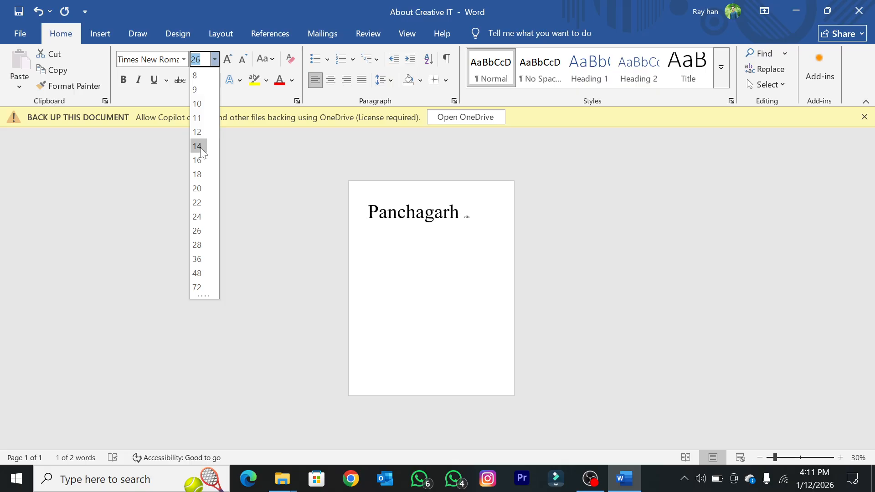
{"action": "left_click", "coordinate": [348, 251]}
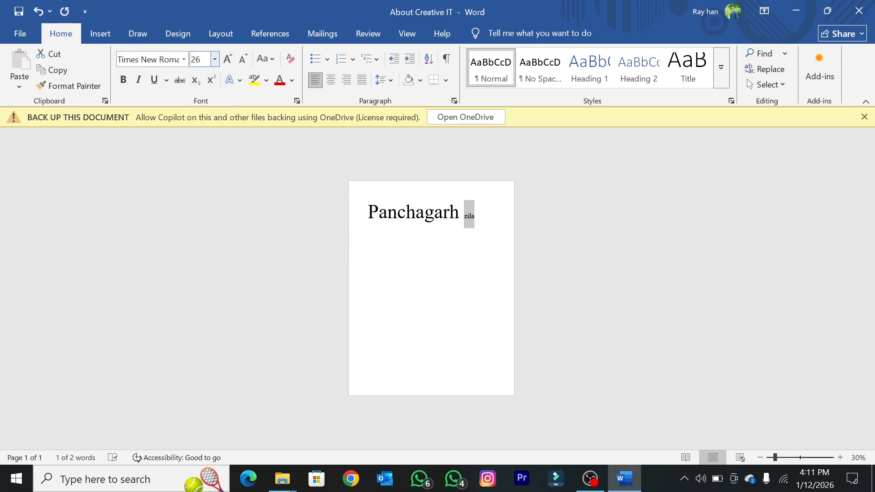
Step: Set the font size of "zila" to the custom value 15 and deselect the word
{"action": "left_click", "coordinate": [199, 60]}
{"action": "key", "text": "BackSpace"}
{"action": "type", "text": "15"}
{"action": "key", "text": "Return"}
{"action": "left_click", "coordinate": [443, 235]}
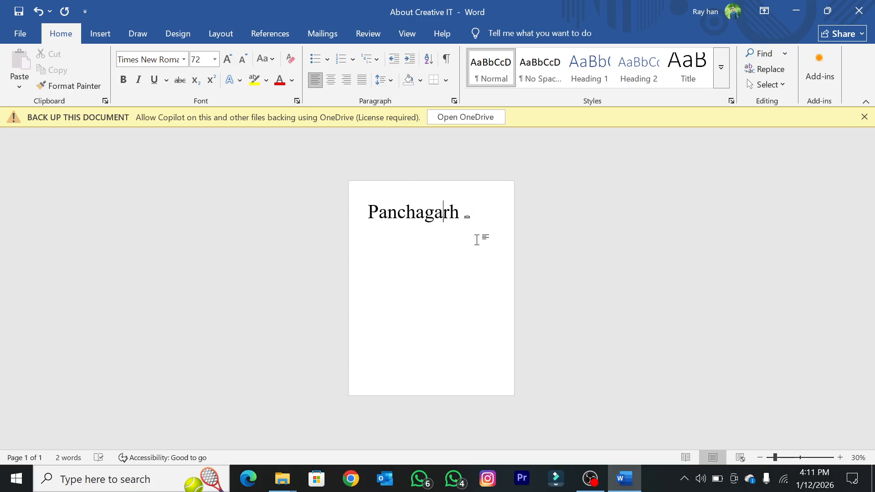
Step: Set the font size of the word "zila" to the fractional value 15.5
{"action": "scroll", "coordinate": [486, 241], "scroll_direction": "up", "scroll_amount": 5}
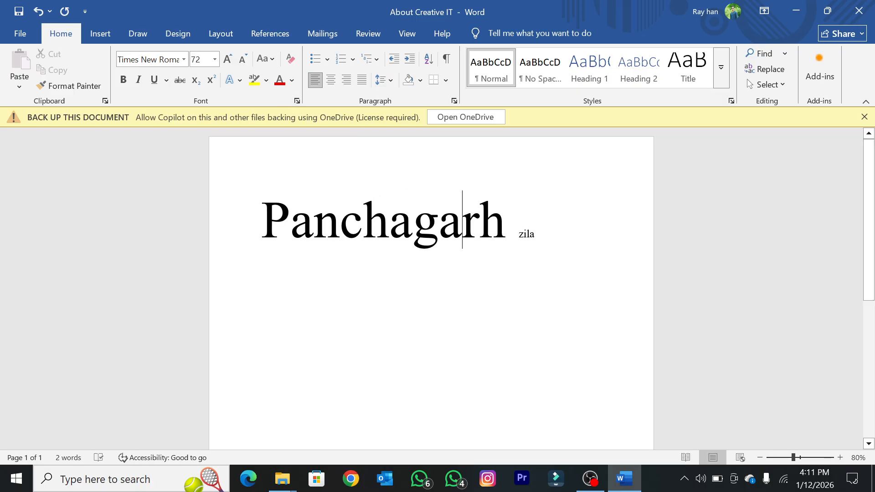
{"action": "left_click", "coordinate": [529, 234]}
{"action": "left_click", "coordinate": [214, 60]}
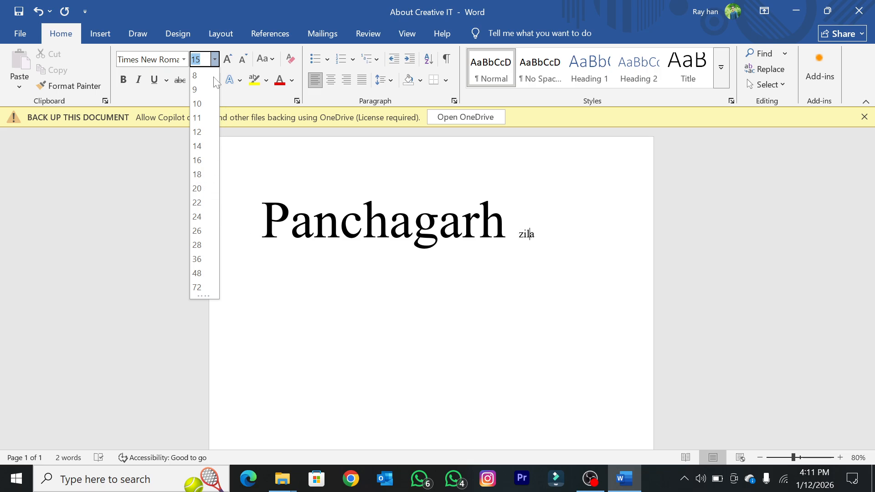
{"action": "left_click", "coordinate": [203, 54]}
{"action": "type", "text": ".5"}
{"action": "key", "text": "Return"}
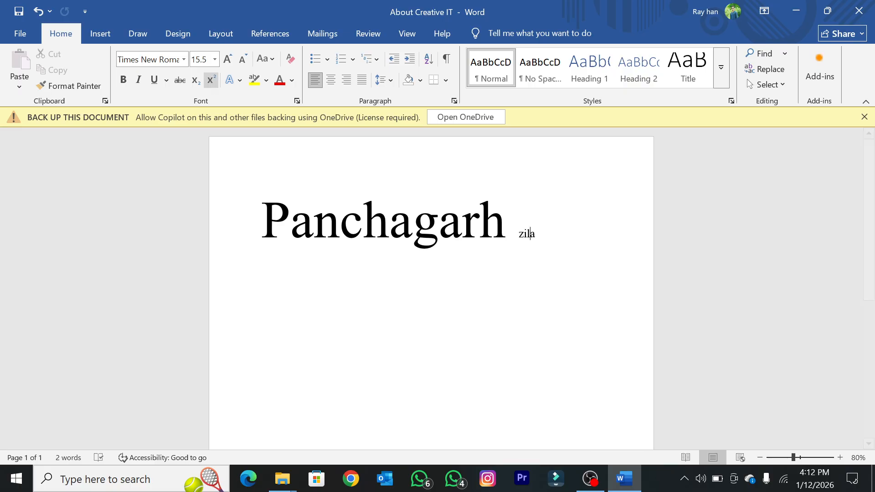
{"action": "left_click", "coordinate": [184, 59]}
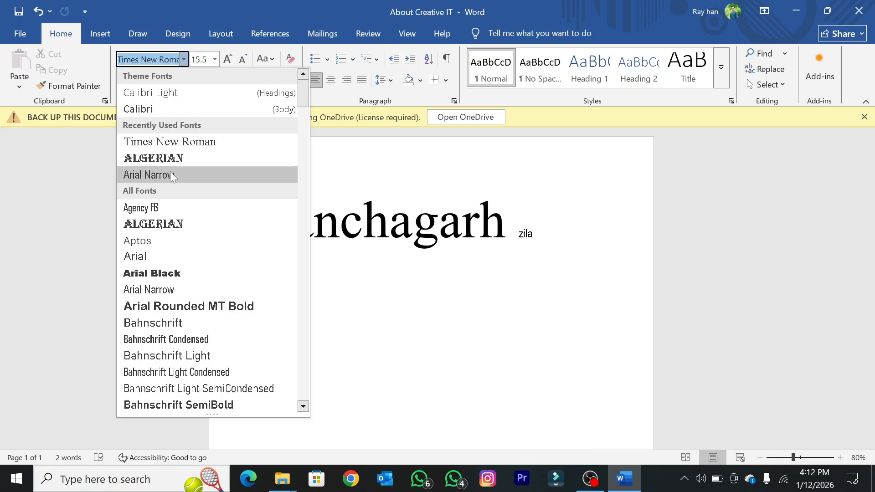
{"action": "left_click", "coordinate": [564, 299]}
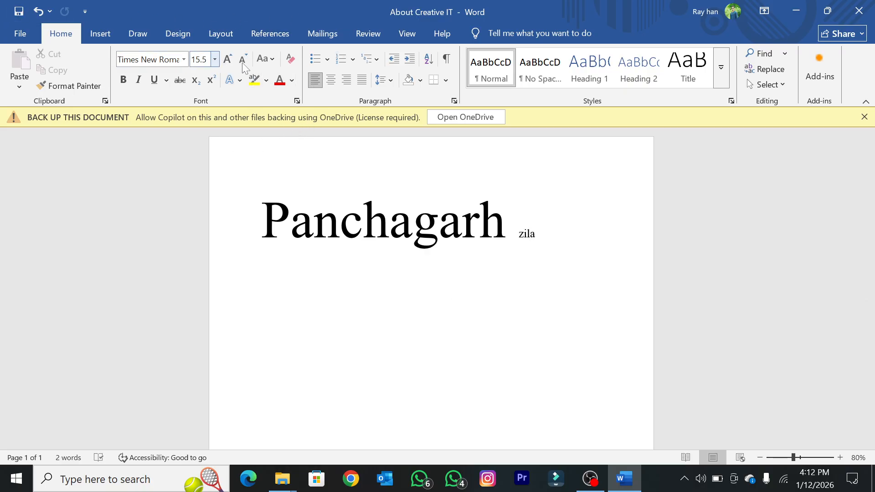
Step: Zoom the page view out to 10% and back in to 40%
{"action": "scroll", "coordinate": [431, 292], "scroll_direction": "down", "scroll_amount": 3}
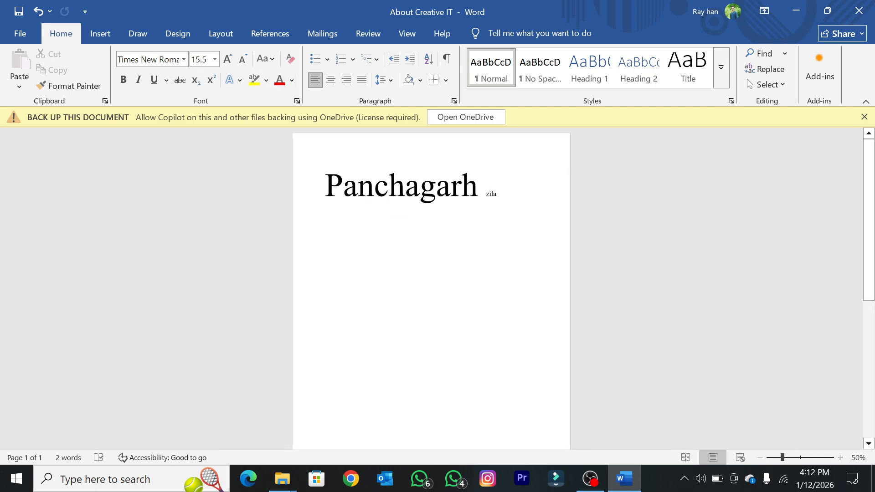
{"action": "scroll", "coordinate": [383, 196], "scroll_direction": "down", "scroll_amount": 3}
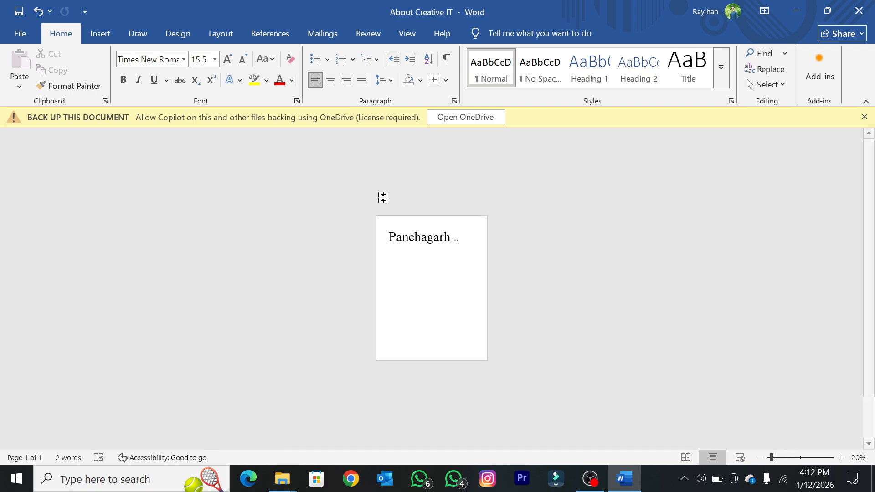
{"action": "scroll", "coordinate": [382, 196], "scroll_direction": "up", "scroll_amount": 2}
{"action": "scroll", "coordinate": [383, 193], "scroll_direction": "down", "scroll_amount": 1}
{"action": "scroll", "coordinate": [376, 206], "scroll_direction": "down", "scroll_amount": 2}
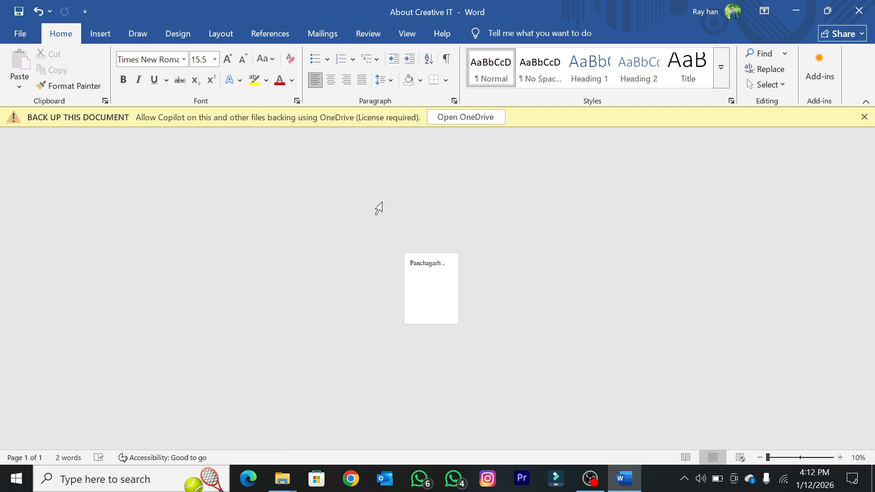
{"action": "scroll", "coordinate": [378, 211], "scroll_direction": "up", "scroll_amount": 3}
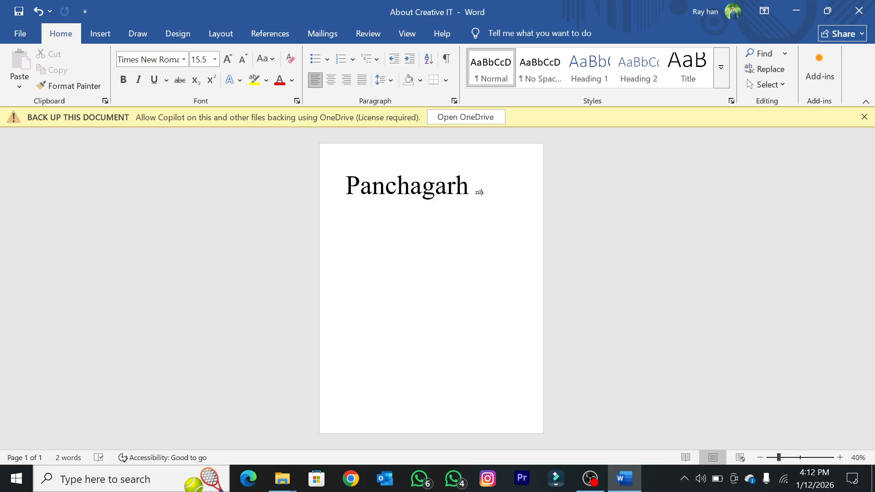
Step: Zoom the page in single increments out to 10% and back in, ending at 30%
{"action": "left_click", "coordinate": [759, 458]}
{"action": "left_click", "coordinate": [759, 458]}
{"action": "left_click", "coordinate": [760, 457]}
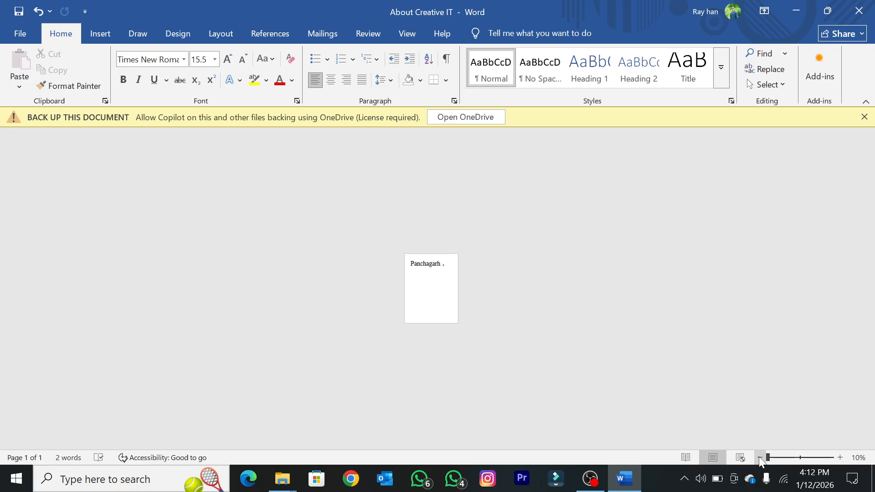
{"action": "left_click", "coordinate": [840, 458]}
{"action": "left_click", "coordinate": [840, 457]}
{"action": "left_click", "coordinate": [839, 457]}
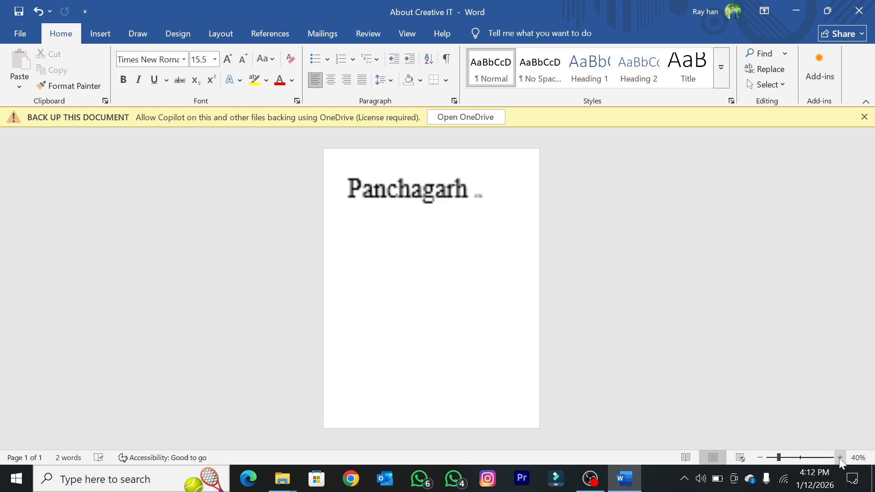
{"action": "left_click", "coordinate": [758, 462]}
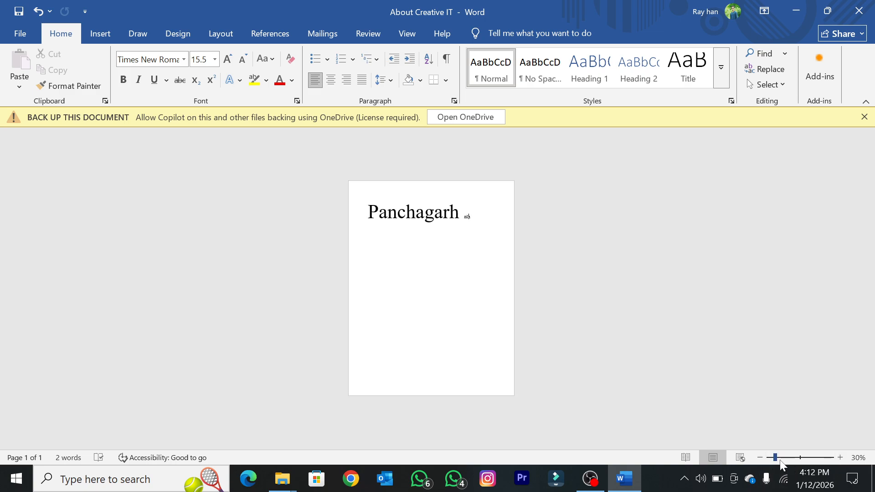
Step: Enlarge the page view continuously to 241% and bring it back to 75%
{"action": "left_click_drag", "start_coordinate": [777, 460], "coordinate": [785, 463]}
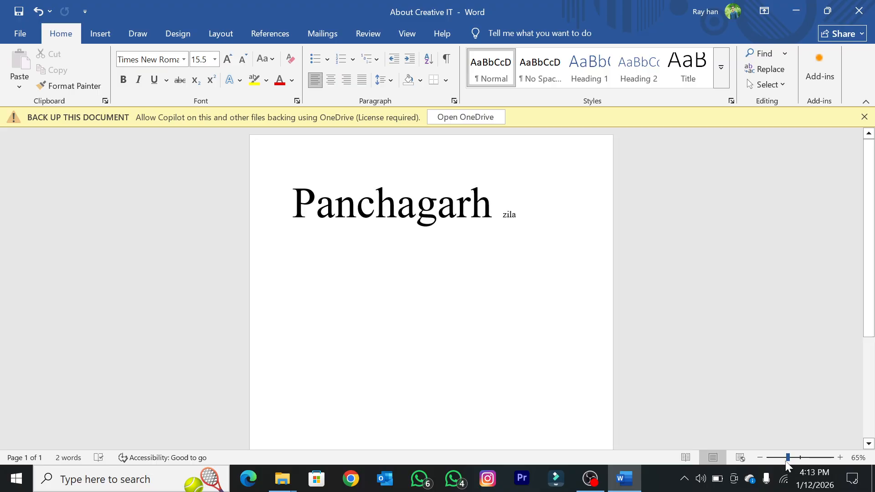
{"action": "left_click_drag", "start_coordinate": [785, 460], "coordinate": [813, 459]}
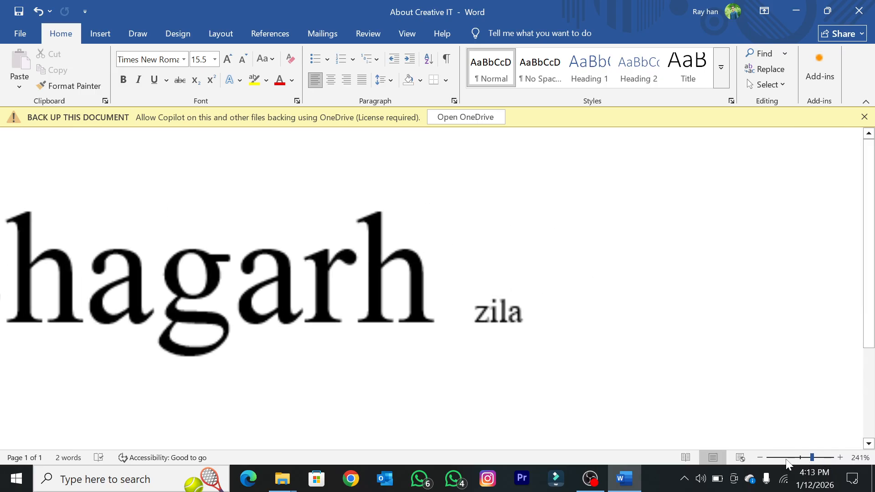
{"action": "left_click", "coordinate": [786, 458]}
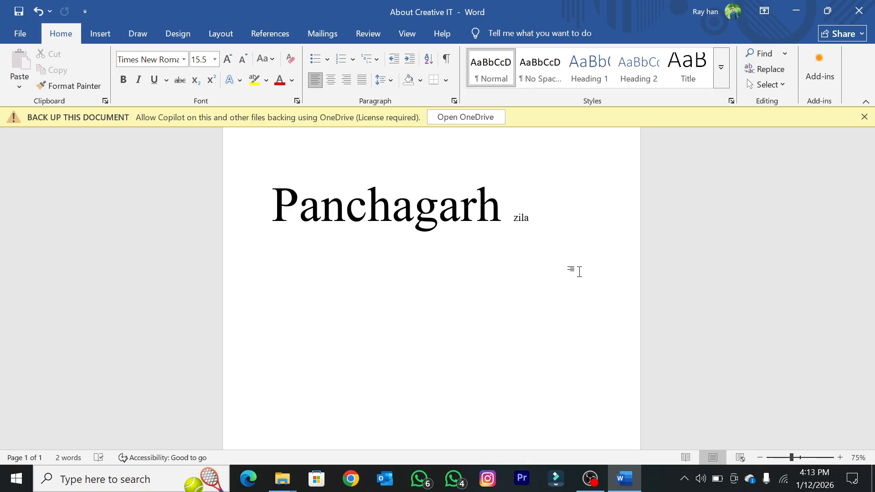
Step: Zoom the page view repeatedly between 10% and 170%, ending at 50%
{"action": "scroll", "coordinate": [579, 271], "scroll_direction": "down", "scroll_amount": 7, "text": "ctrl"}
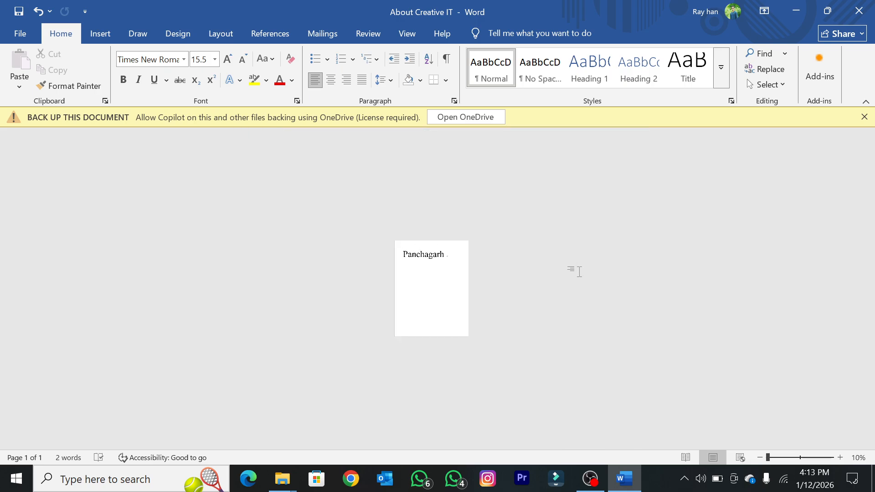
{"action": "scroll", "coordinate": [431, 288], "scroll_direction": "up", "scroll_amount": 8, "text": "ctrl"}
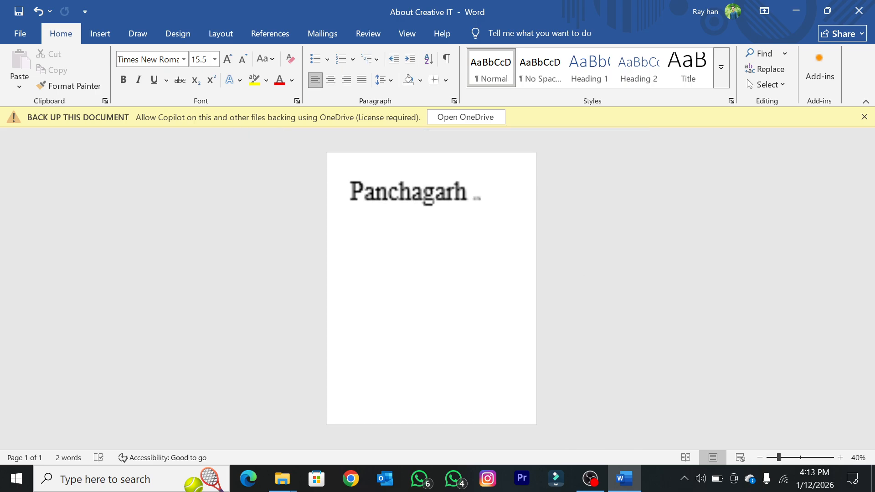
{"action": "scroll", "coordinate": [431, 289], "scroll_direction": "up", "scroll_amount": 1, "text": "ctrl"}
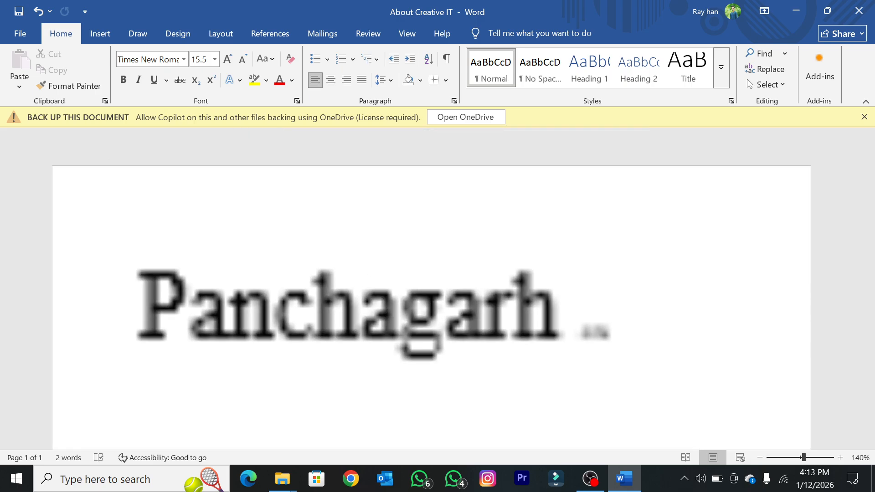
{"action": "scroll", "coordinate": [431, 289], "scroll_direction": "down", "scroll_amount": 1, "text": "ctrl"}
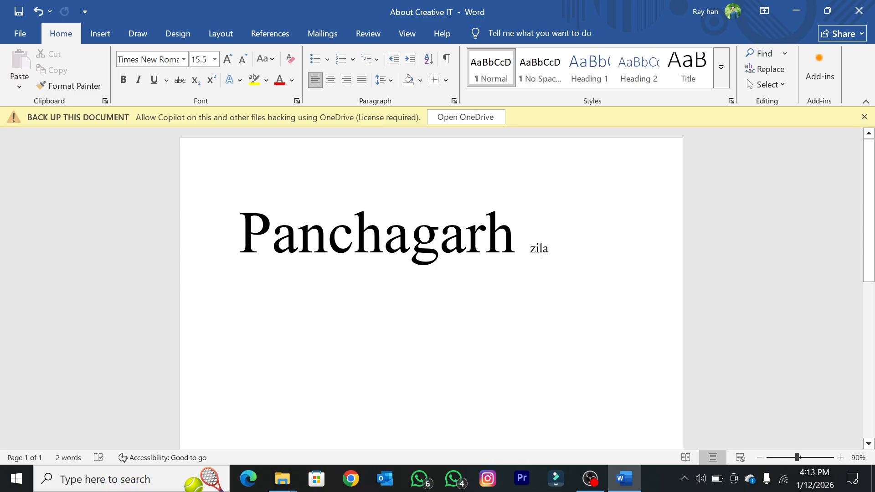
{"action": "scroll", "coordinate": [430, 288], "scroll_direction": "down", "scroll_amount": 1, "text": "ctrl"}
{"action": "scroll", "coordinate": [430, 289], "scroll_direction": "up", "scroll_amount": 1, "text": "ctrl"}
{"action": "scroll", "coordinate": [431, 289], "scroll_direction": "down", "scroll_amount": 1, "text": "ctrl"}
{"action": "scroll", "coordinate": [431, 289], "scroll_direction": "up", "scroll_amount": 1, "text": "ctrl"}
{"action": "scroll", "coordinate": [505, 207], "scroll_direction": "down", "scroll_amount": 3, "text": "ctrl"}
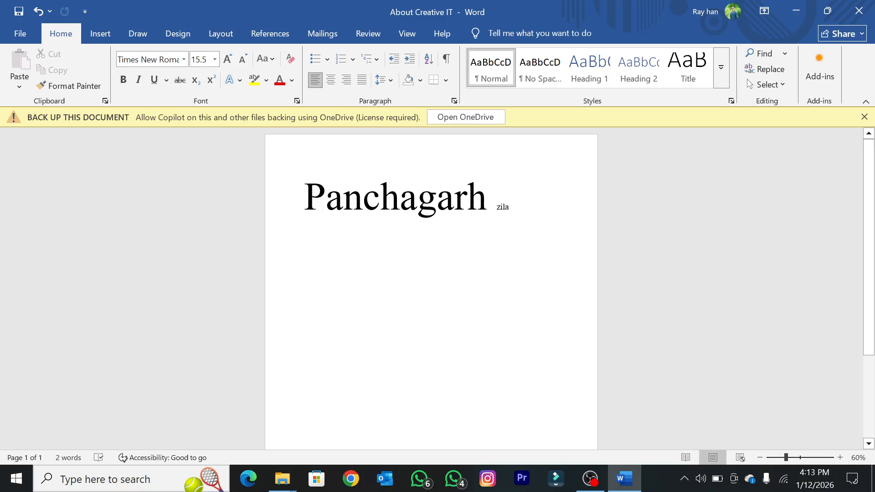
{"action": "scroll", "coordinate": [505, 208], "scroll_direction": "down", "scroll_amount": 4, "text": "ctrl"}
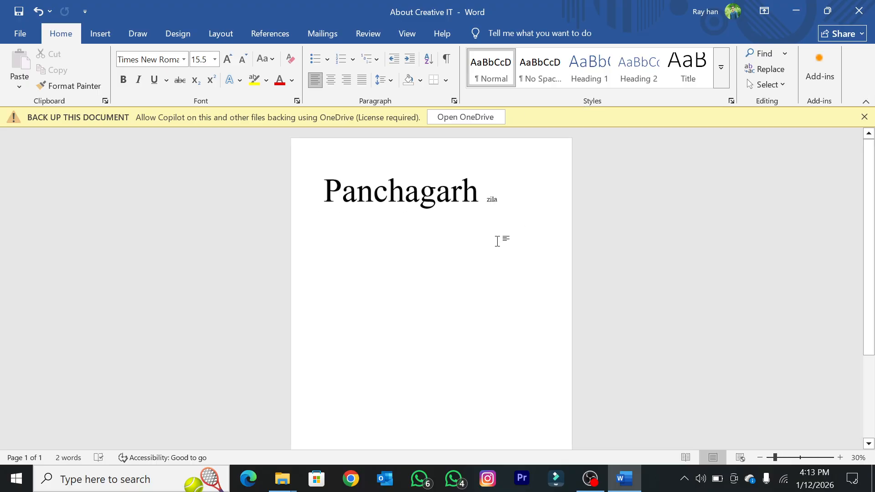
{"action": "scroll", "coordinate": [523, 321], "scroll_direction": "up", "scroll_amount": 10, "text": "ctrl"}
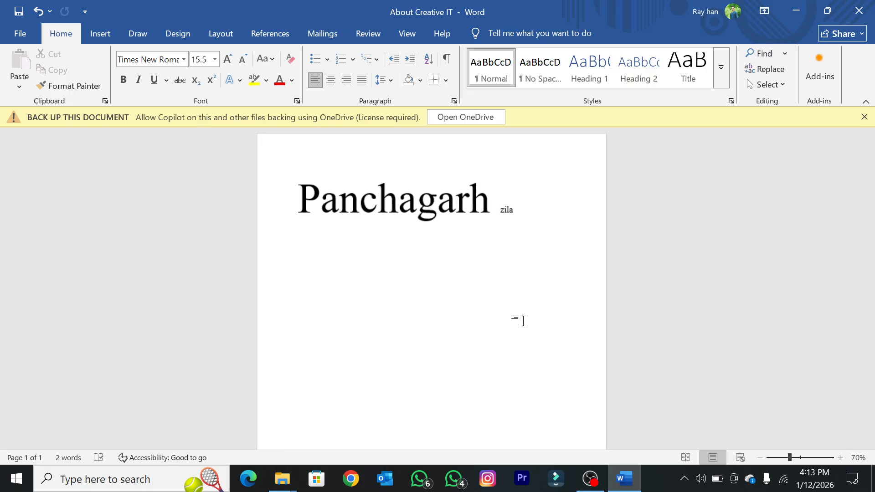
{"action": "scroll", "coordinate": [523, 321], "scroll_direction": "down", "scroll_amount": 4, "text": "ctrl"}
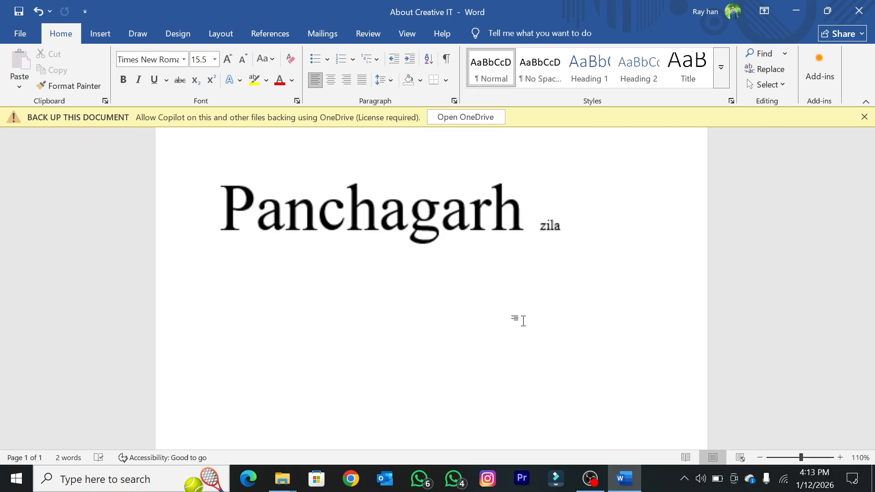
{"action": "scroll", "coordinate": [523, 321], "scroll_direction": "up", "scroll_amount": 3, "text": "ctrl"}
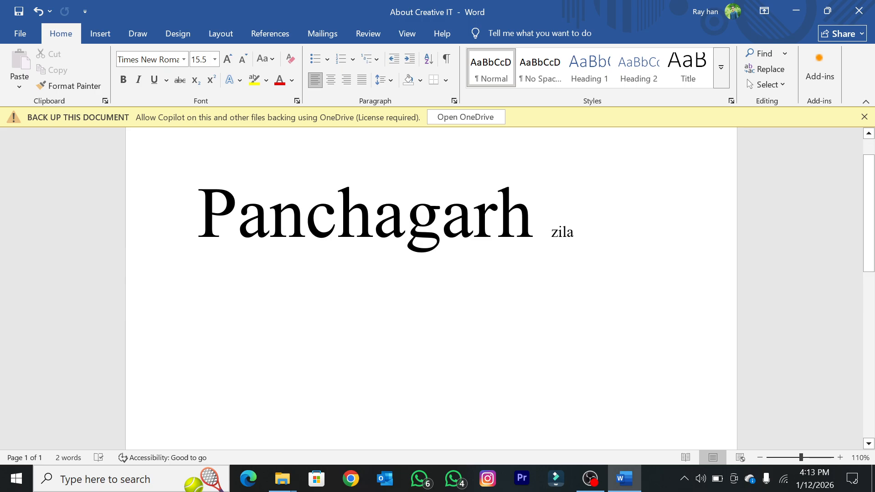
{"action": "scroll", "coordinate": [462, 255], "scroll_direction": "down", "scroll_amount": 10, "text": "ctrl"}
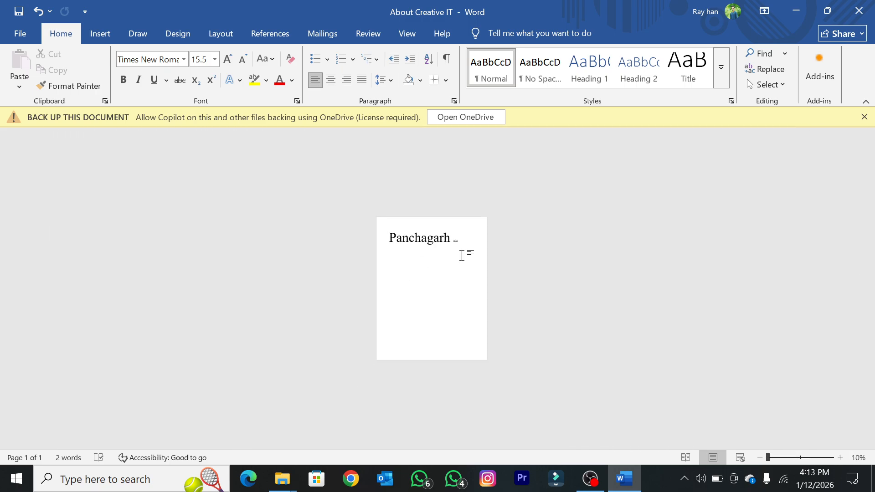
{"action": "scroll", "coordinate": [463, 253], "scroll_direction": "up", "scroll_amount": 7, "text": "ctrl"}
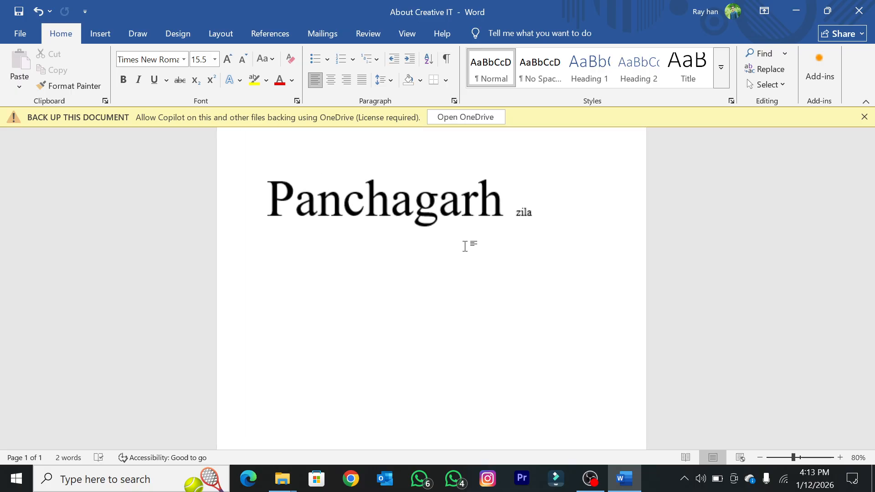
{"action": "scroll", "coordinate": [465, 246], "scroll_direction": "up", "scroll_amount": 9, "text": "ctrl"}
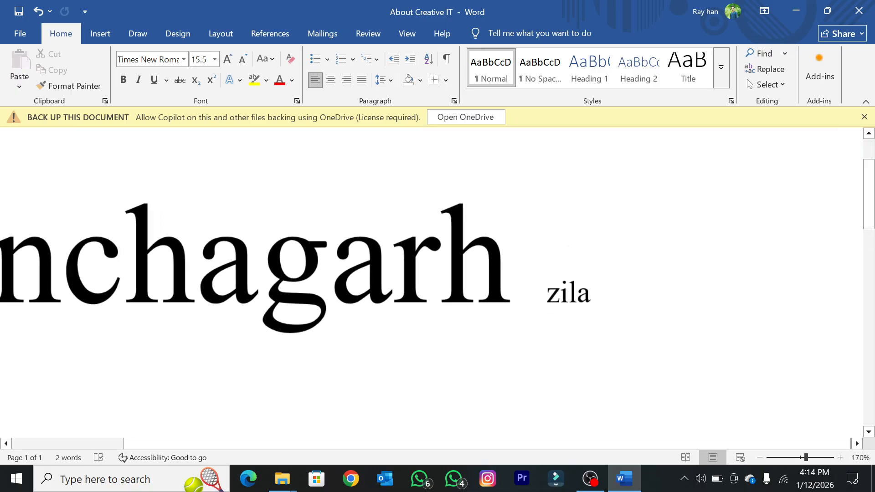
{"action": "scroll", "coordinate": [544, 291], "scroll_direction": "down", "scroll_amount": 12, "text": "ctrl"}
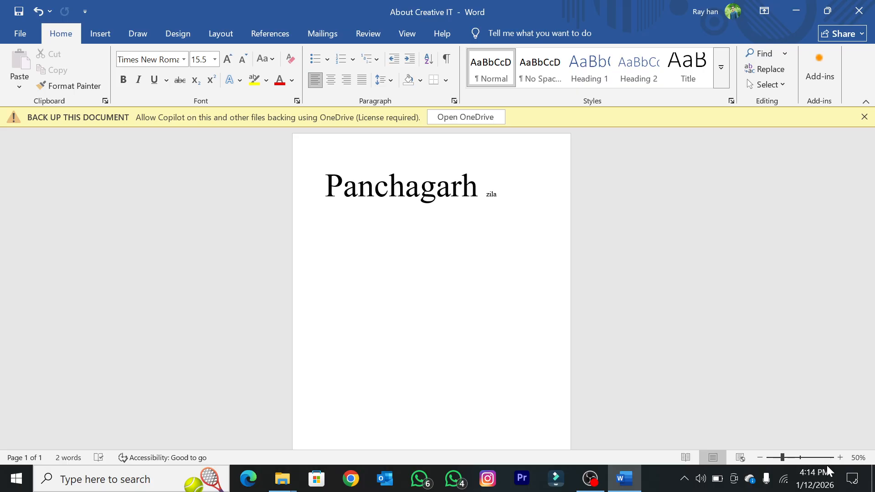
Step: Set the page zoom to exactly 70 percent, and reduce the view back to 50%
{"action": "left_click", "coordinate": [855, 458]}
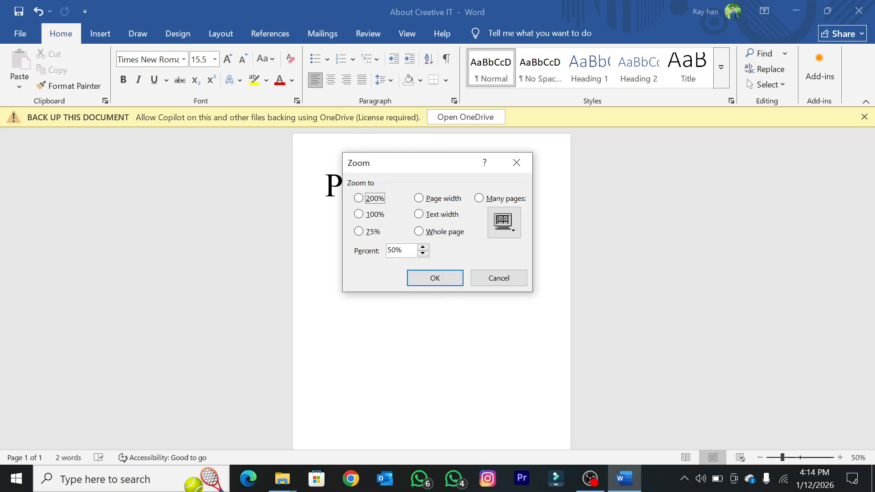
{"action": "left_click", "coordinate": [408, 250]}
{"action": "key", "text": "BackSpace"}
{"action": "key", "text": "BackSpace"}
{"action": "key", "text": "BackSpace"}
{"action": "type", "text": "70"}
{"action": "left_click", "coordinate": [412, 280]}
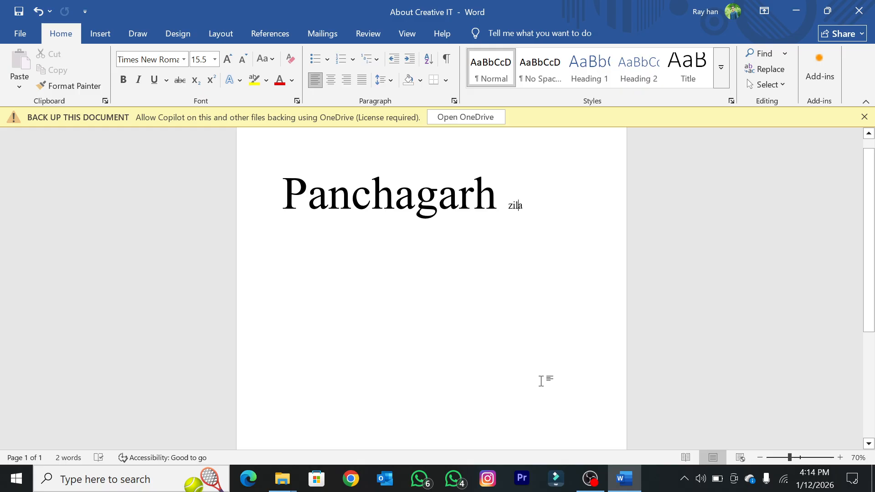
{"action": "scroll", "coordinate": [541, 381], "scroll_direction": "down", "scroll_amount": 2}
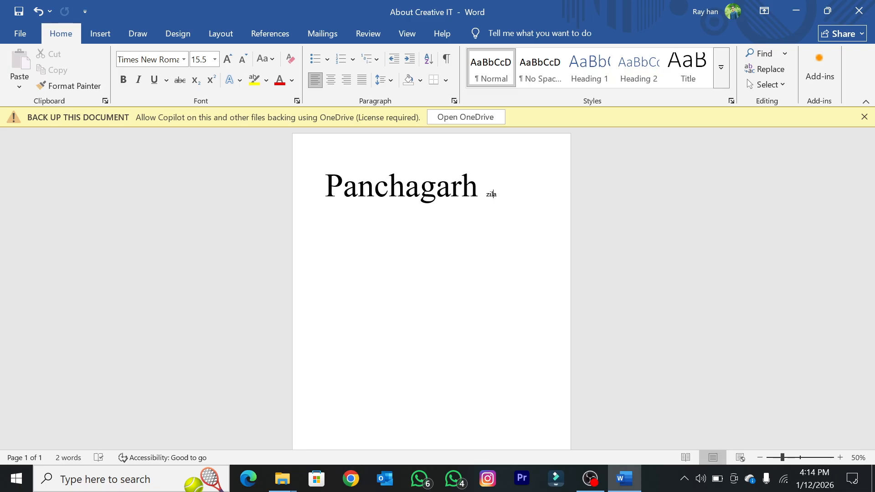
Step: Show the document in Read Mode, Print Layout and Web Layout, and return to Print Layout
{"action": "left_click", "coordinate": [685, 457]}
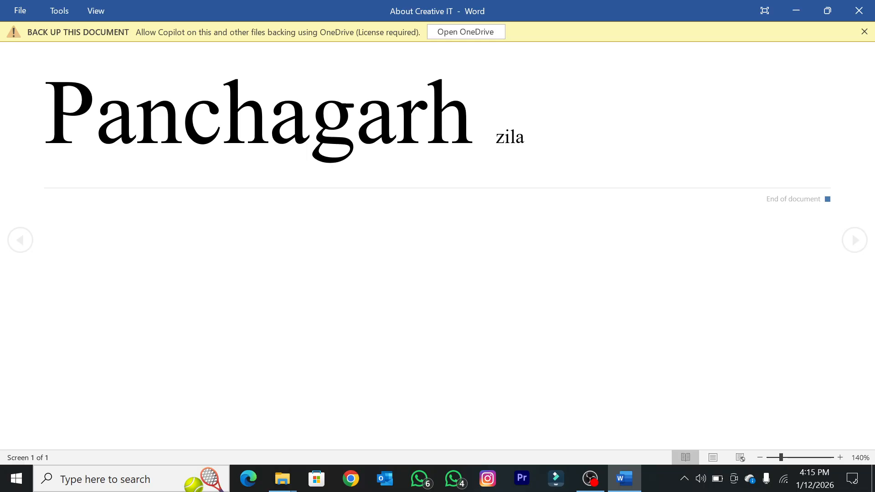
{"action": "left_click", "coordinate": [714, 462]}
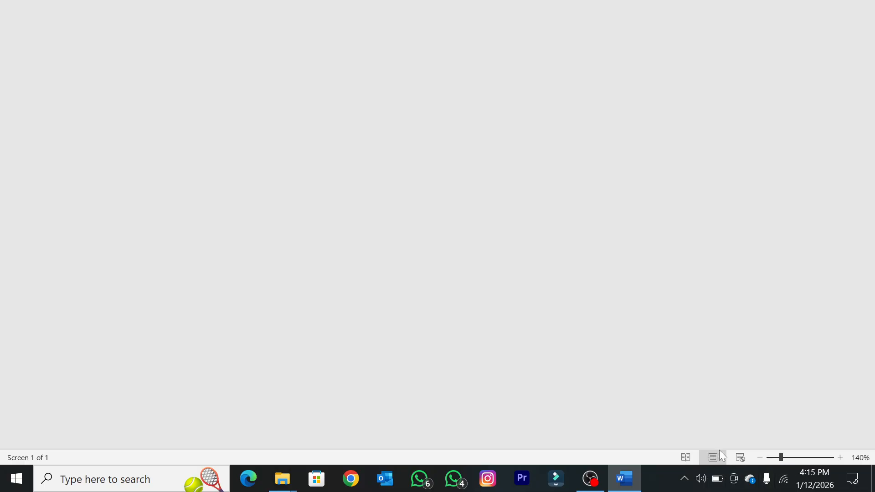
{"action": "left_click", "coordinate": [739, 457]}
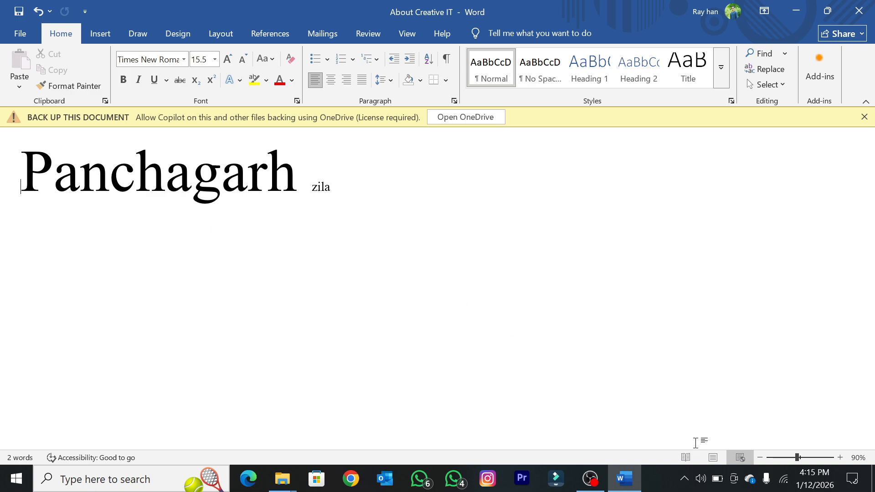
{"action": "left_click", "coordinate": [712, 457]}
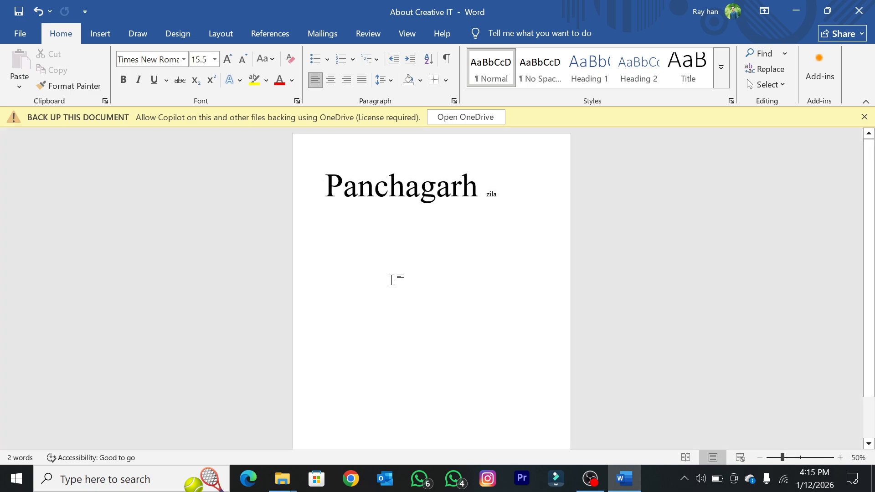
Step: Zoom the page out to 30% and in to 40%, and view the list of available fonts
{"action": "scroll", "coordinate": [518, 279], "scroll_direction": "down", "scroll_amount": 2, "text": "ctrl"}
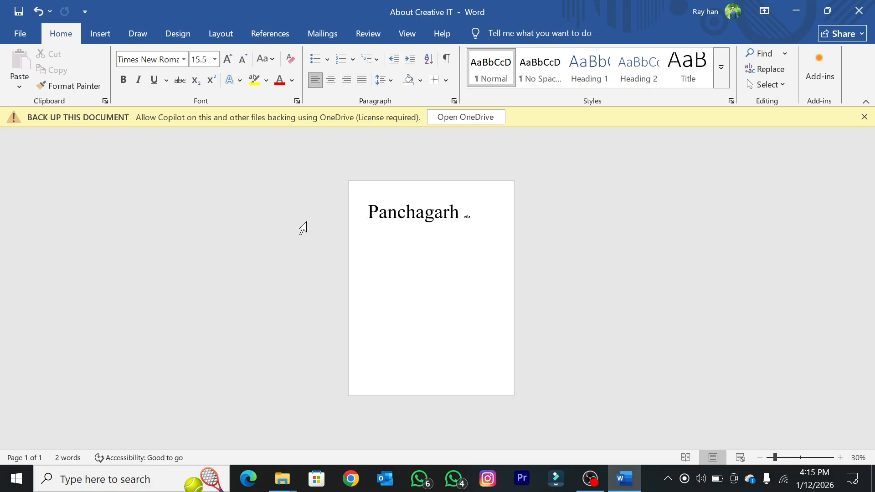
{"action": "scroll", "coordinate": [274, 204], "scroll_direction": "up", "scroll_amount": 1, "text": "ctrl"}
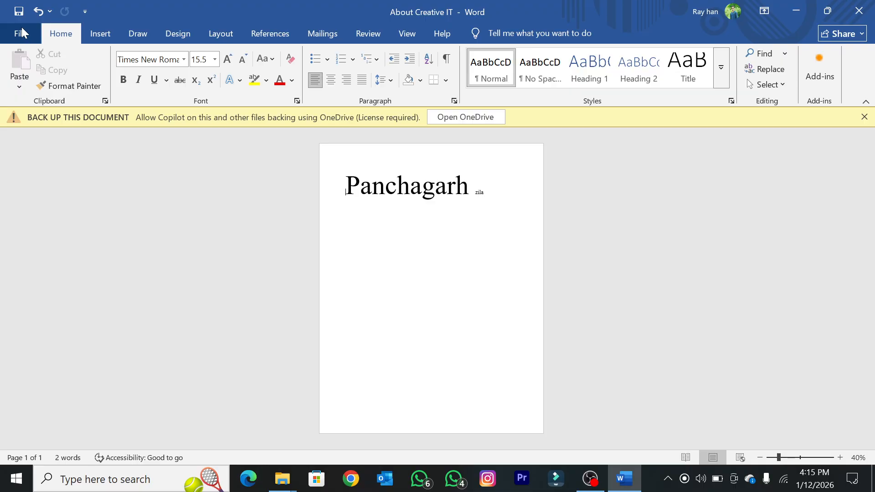
{"action": "left_click", "coordinate": [184, 60]}
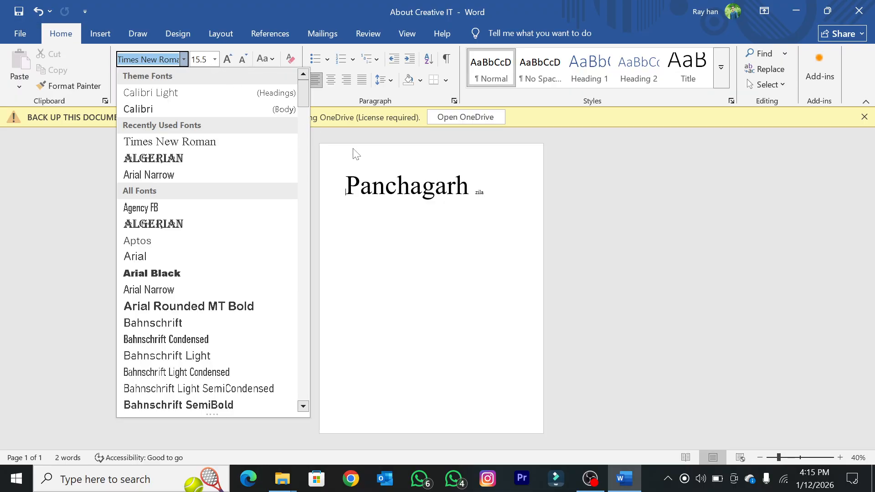
{"action": "left_click", "coordinate": [399, 203]}
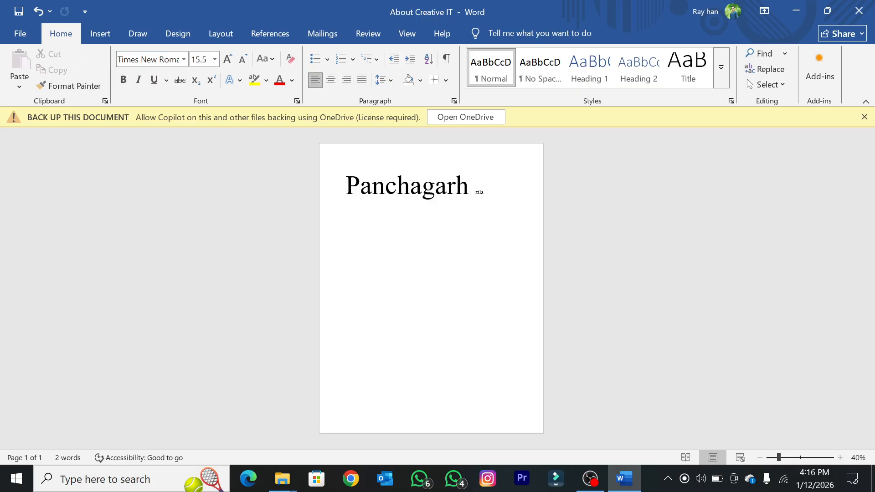
Step: Set the font size of the whole text "Panchagarh zila" to 12
{"action": "scroll", "coordinate": [437, 223], "scroll_direction": "down", "scroll_amount": 2, "text": "ctrl"}
{"action": "scroll", "coordinate": [441, 226], "scroll_direction": "up", "scroll_amount": 1, "text": "ctrl"}
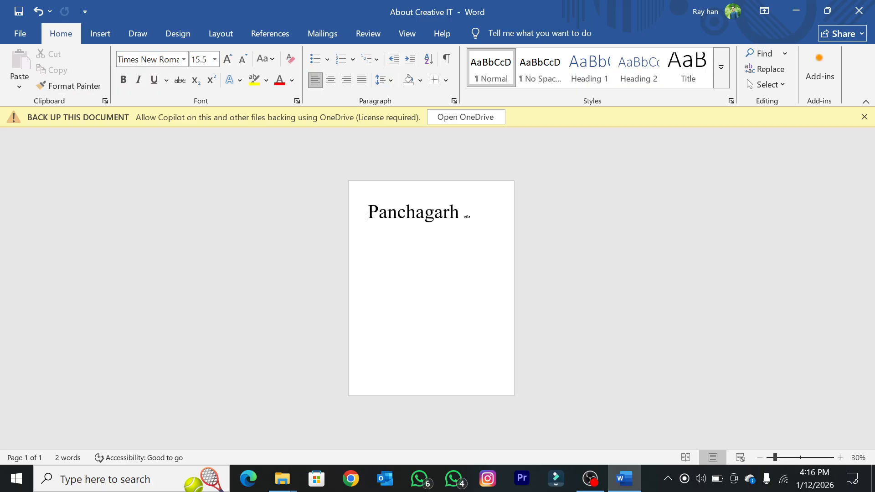
{"action": "left_click_drag", "start_coordinate": [472, 214], "coordinate": [353, 211]}
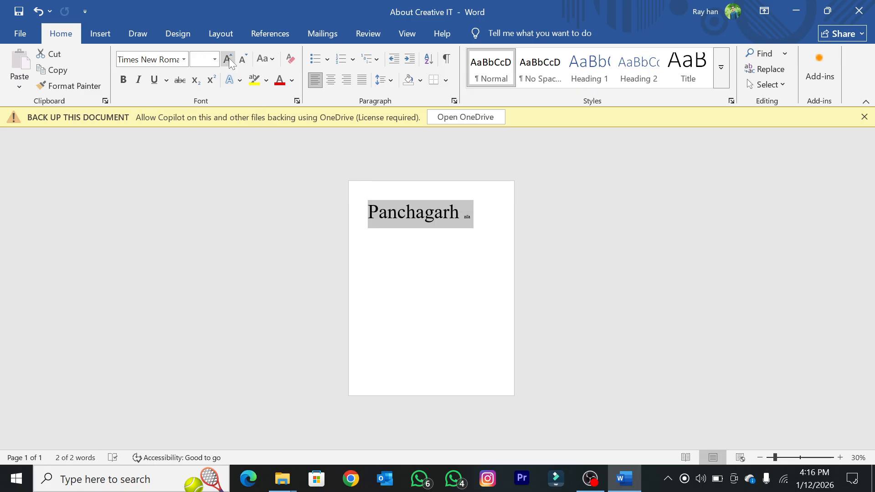
{"action": "left_click", "coordinate": [242, 59]}
{"action": "left_click", "coordinate": [201, 59]}
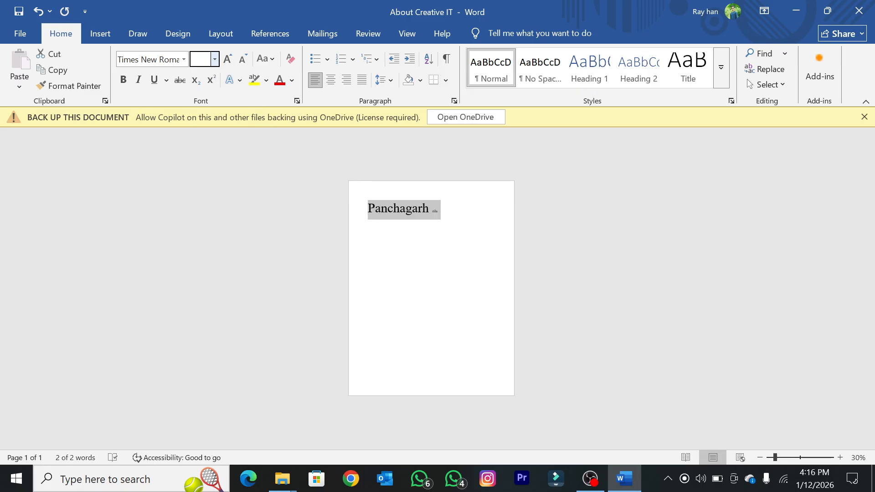
{"action": "left_click", "coordinate": [215, 59]}
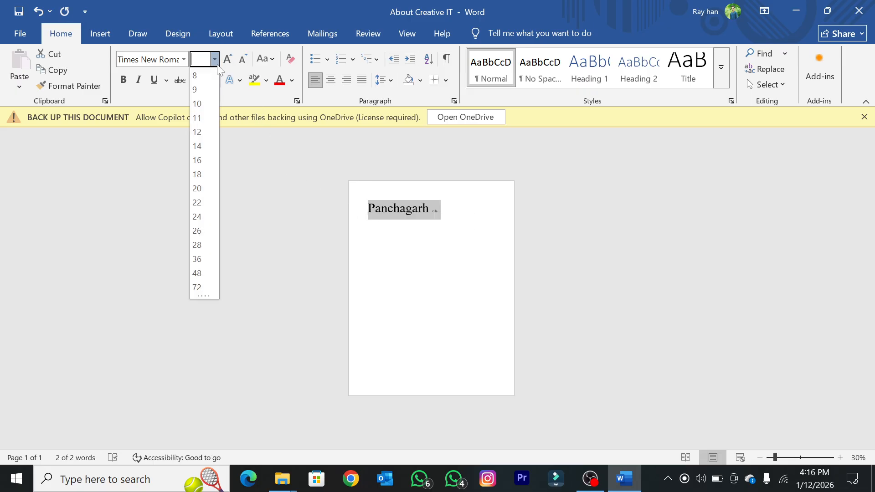
{"action": "left_click", "coordinate": [196, 132]}
{"action": "left_click", "coordinate": [401, 262]}
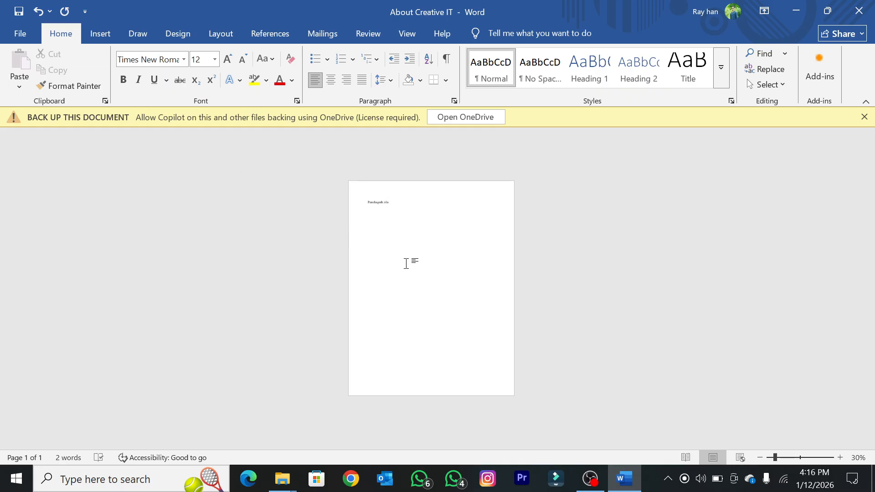
Step: Apply centre, right, justified and left alignment in turn to "Panchagarh zila", and finish with it centred
{"action": "scroll", "coordinate": [402, 263], "scroll_direction": "up", "scroll_amount": 4}
{"action": "scroll", "coordinate": [401, 262], "scroll_direction": "up", "scroll_amount": 3}
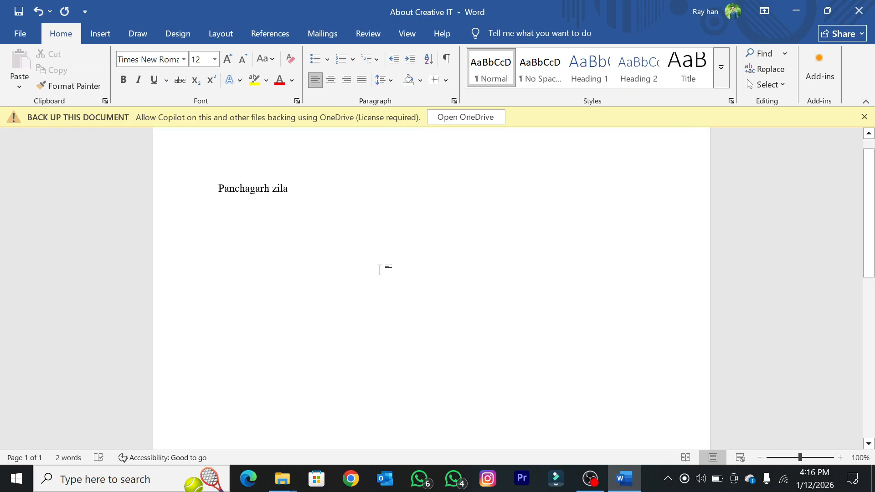
{"action": "scroll", "coordinate": [379, 268], "scroll_direction": "up", "scroll_amount": 2}
{"action": "scroll", "coordinate": [367, 259], "scroll_direction": "up", "scroll_amount": 1}
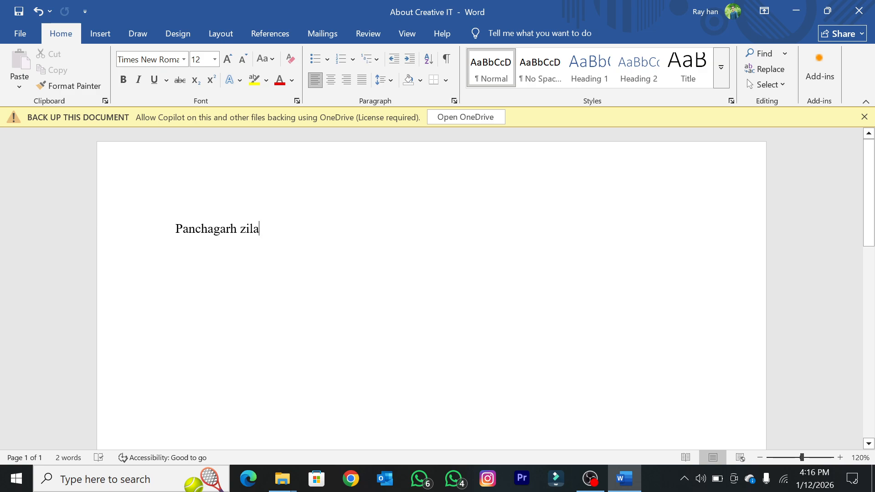
{"action": "left_click_drag", "start_coordinate": [268, 230], "coordinate": [177, 234]}
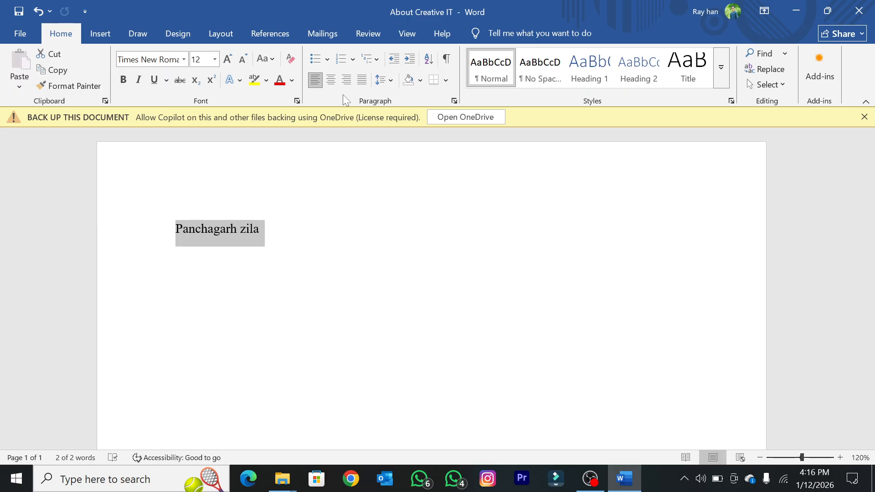
{"action": "left_click", "coordinate": [328, 83]}
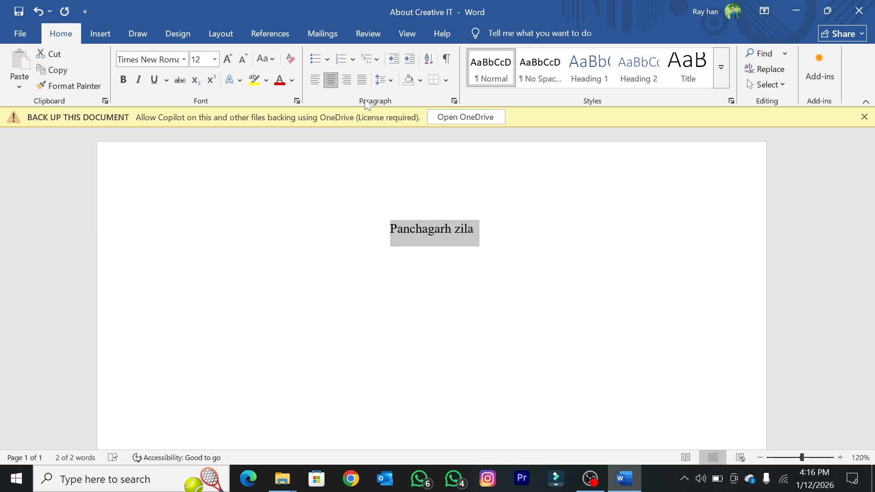
{"action": "left_click", "coordinate": [347, 82]}
{"action": "left_click", "coordinate": [359, 80]}
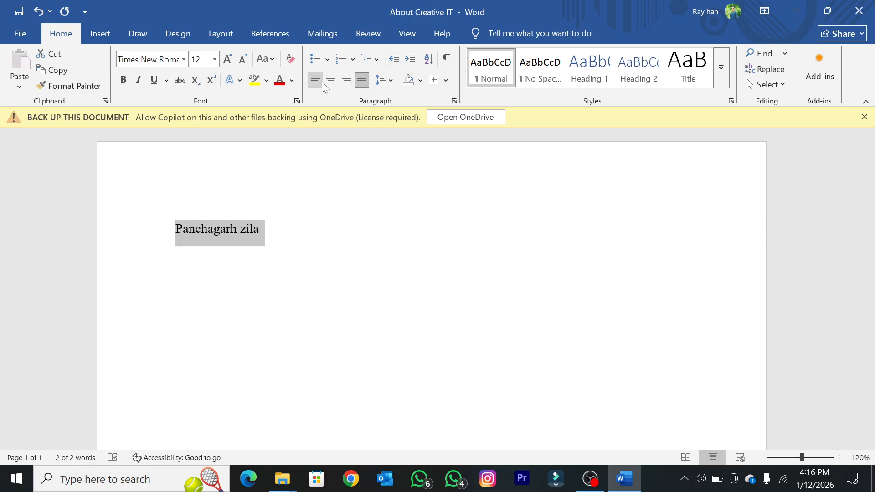
{"action": "left_click", "coordinate": [329, 83]}
{"action": "left_click", "coordinate": [314, 82]}
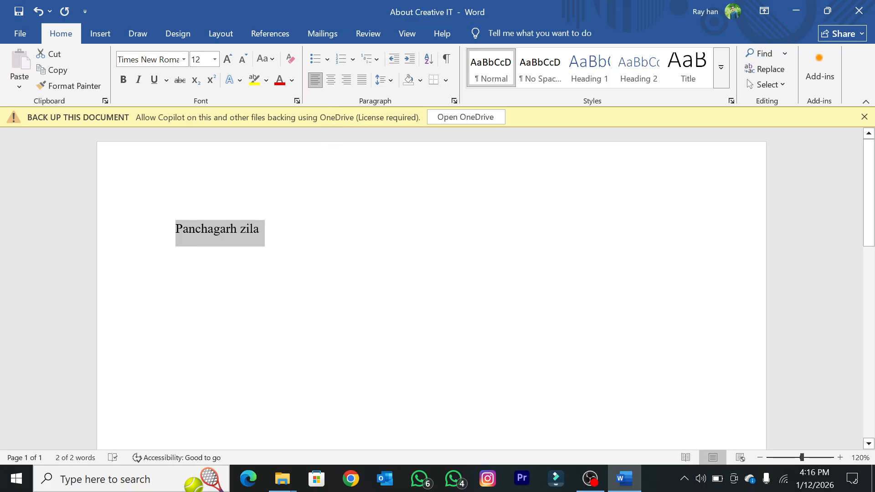
{"action": "left_click", "coordinate": [331, 79]}
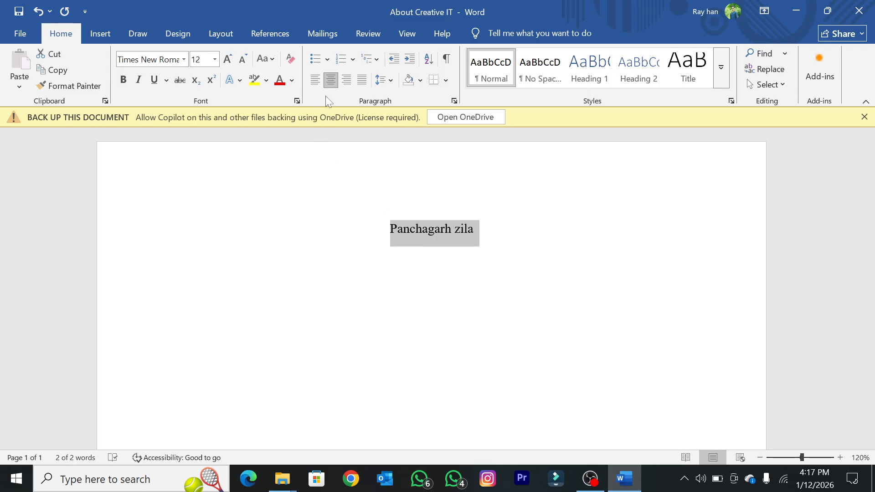
Step: Switch "Panchagarh zila" to left alignment and back to centred, then deselect it
{"action": "left_click", "coordinate": [330, 83]}
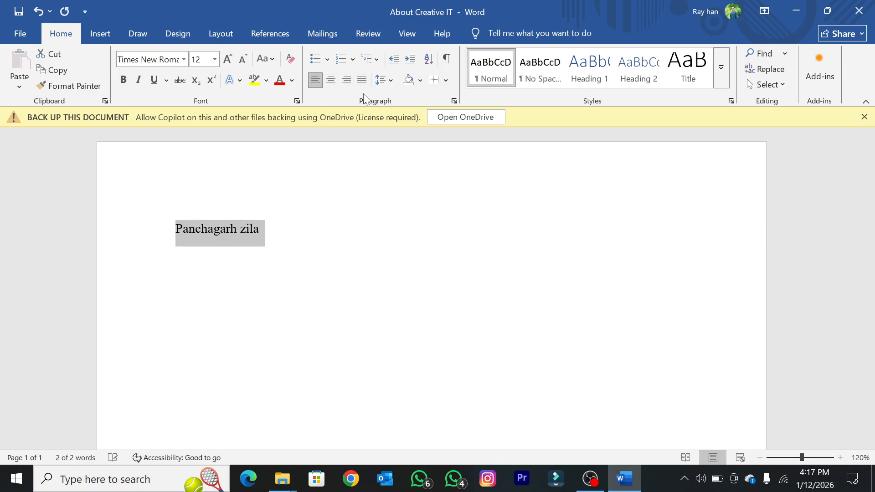
{"action": "left_click", "coordinate": [329, 84]}
{"action": "left_click", "coordinate": [494, 233]}
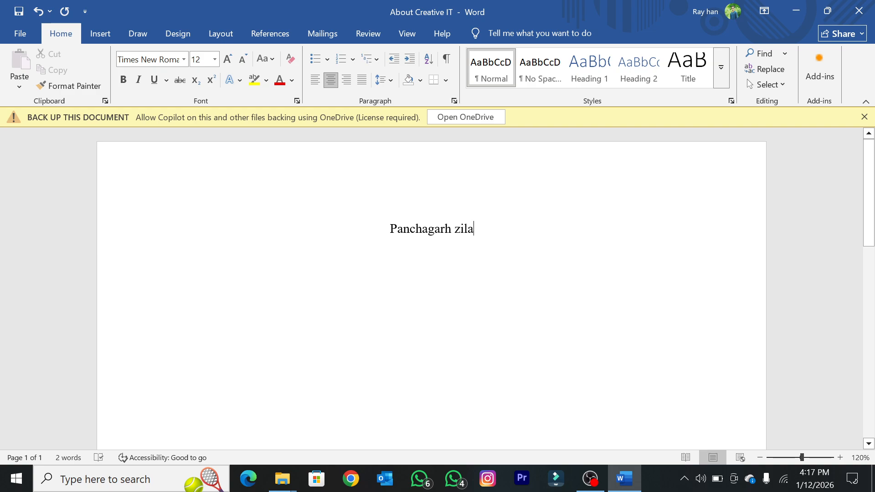
Step: Add a centred line below "Panchagarh zila", enter a few test letters and delete them
{"action": "key", "text": "Return"}
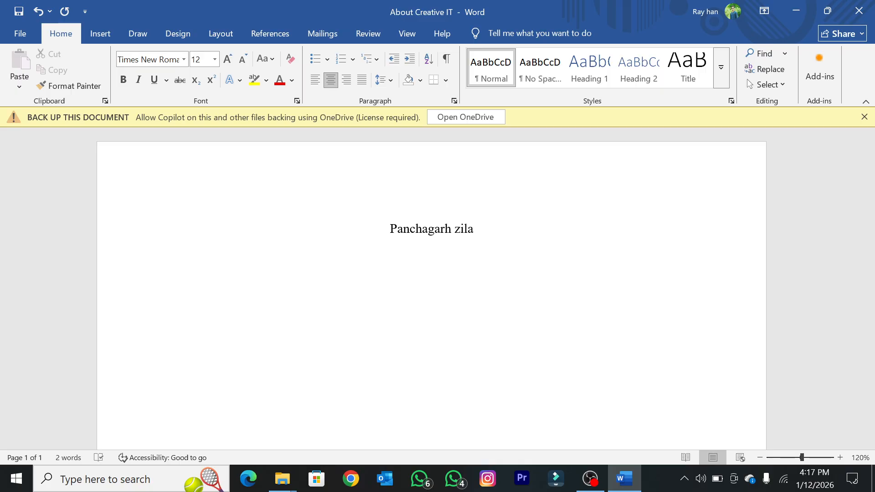
{"action": "type", "text": "ccggg"}
{"action": "key", "text": "BackSpace"}
{"action": "key", "text": "BackSpace"}
{"action": "key", "text": "BackSpace"}
{"action": "key", "text": "BackSpace"}
{"action": "key", "text": "BackSpace"}
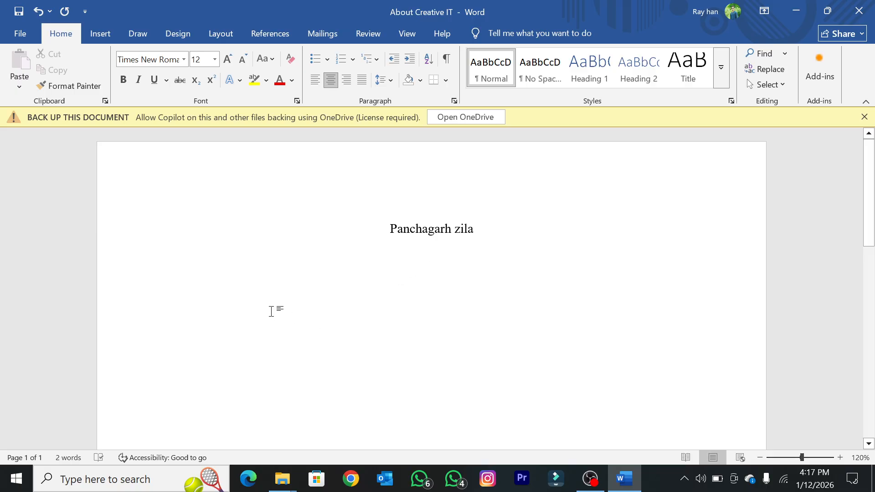
Step: Left-align the new line, fill it with repeated "a" letters until it wraps, and undo that text
{"action": "left_click", "coordinate": [314, 82]}
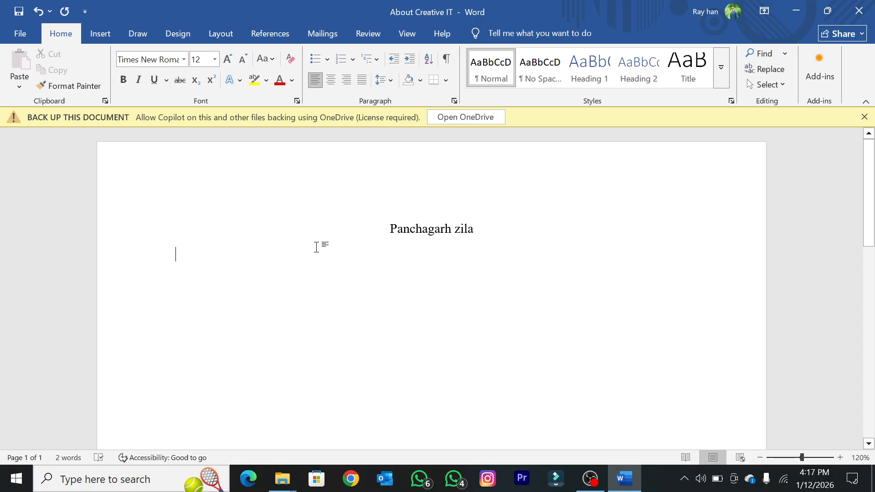
{"action": "type", "text": "a"}
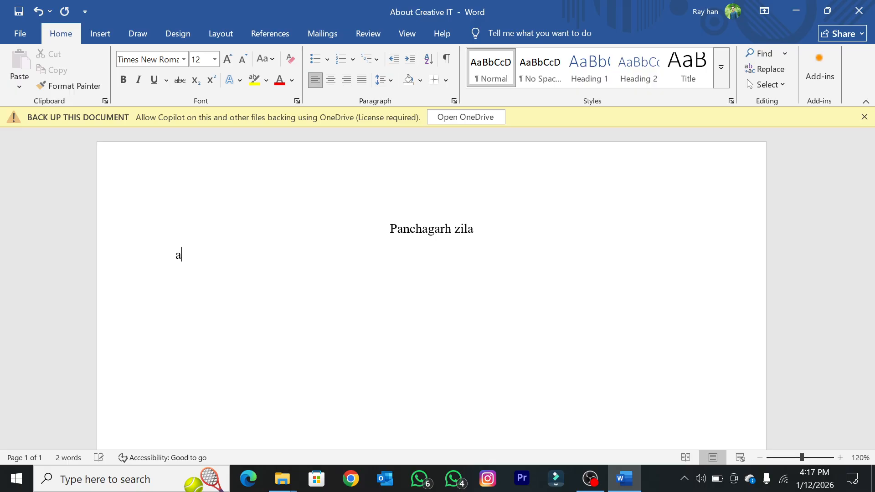
{"action": "type", "text": "aaaaaaaaaaaaaaaaaaaaaaaaaaaaaaaaaaaaaaaaaaaaaaaaaaaaaaaa"}
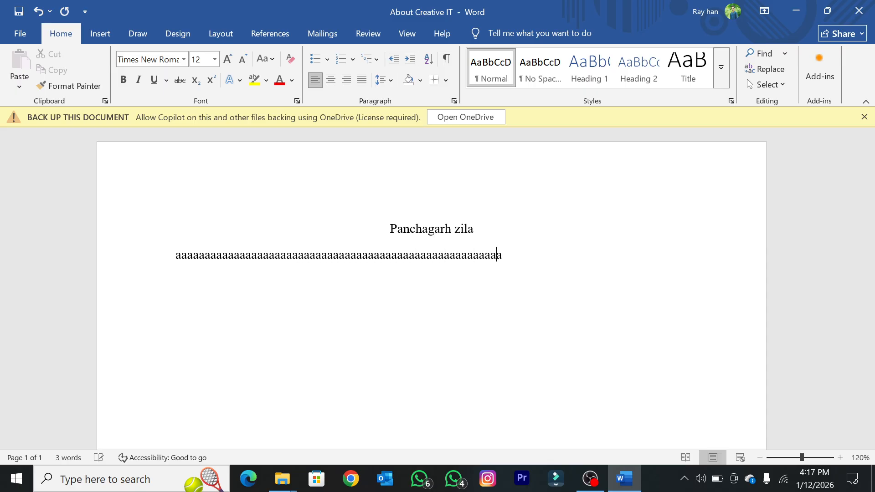
{"action": "type", "text": "aaaaaaaaaaaaaaaaaaaaaaaaaaaaaaaaaaaaaaaaaaaaaaaaaaaaaa"}
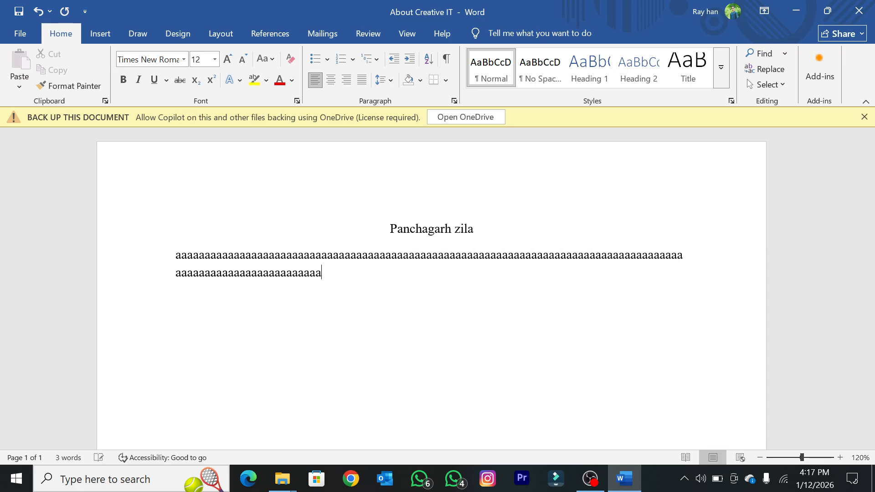
{"action": "key", "text": "ctrl+z"}
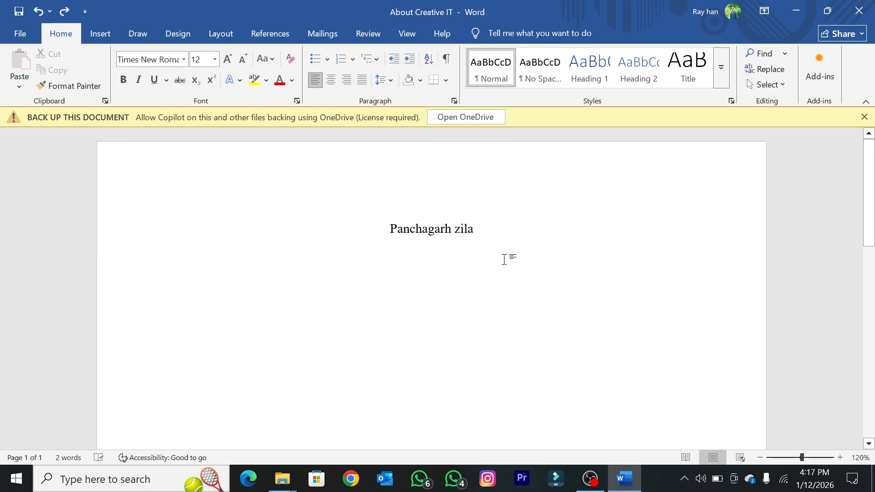
Step: Add a line below "Panchagarh zila", align it right and enter a row of "j" letters
{"action": "left_click", "coordinate": [479, 231]}
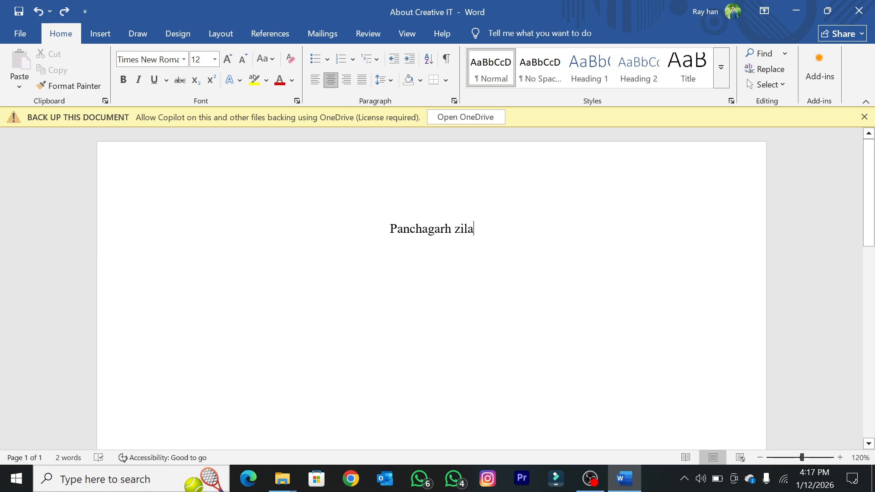
{"action": "key", "text": "Return"}
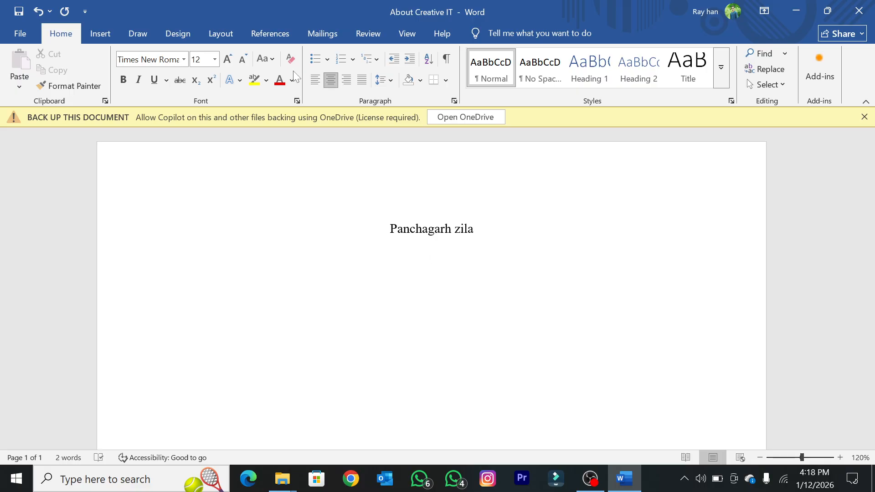
{"action": "left_click", "coordinate": [347, 81]}
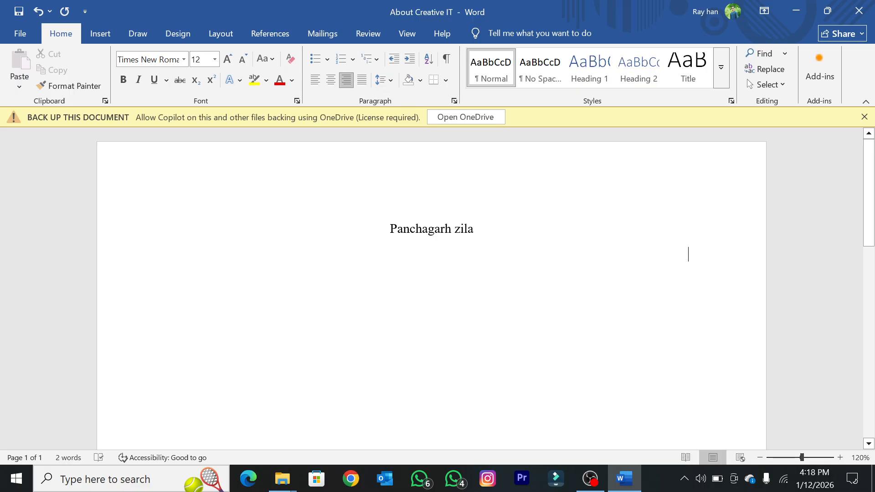
{"action": "type", "text": "jjjjjjjjjjjjjjjjjjjjjjjjjjjjjjjjjjjjjj"}
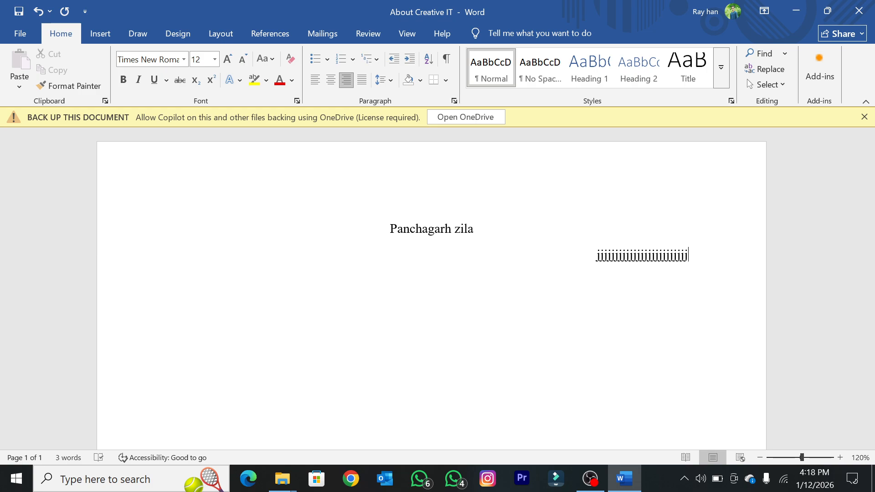
Step: Delete the row of "j" letters and centre the empty line
{"action": "key", "text": "BackSpace"}
{"action": "key", "text": "BackSpace"}
{"action": "key", "text": "BackSpace"}
{"action": "key", "text": "BackSpace"}
{"action": "key", "text": "BackSpace"}
{"action": "key", "text": "BackSpace"}
{"action": "key", "text": "BackSpace"}
{"action": "key", "text": "BackSpace"}
{"action": "key", "text": "BackSpace"}
{"action": "key", "text": "BackSpace"}
{"action": "key", "text": "BackSpace"}
{"action": "key", "text": "BackSpace"}
{"action": "key", "text": "BackSpace"}
{"action": "key", "text": "BackSpace"}
{"action": "key", "text": "BackSpace"}
{"action": "key", "text": "BackSpace"}
{"action": "key", "text": "BackSpace"}
{"action": "key", "text": "BackSpace"}
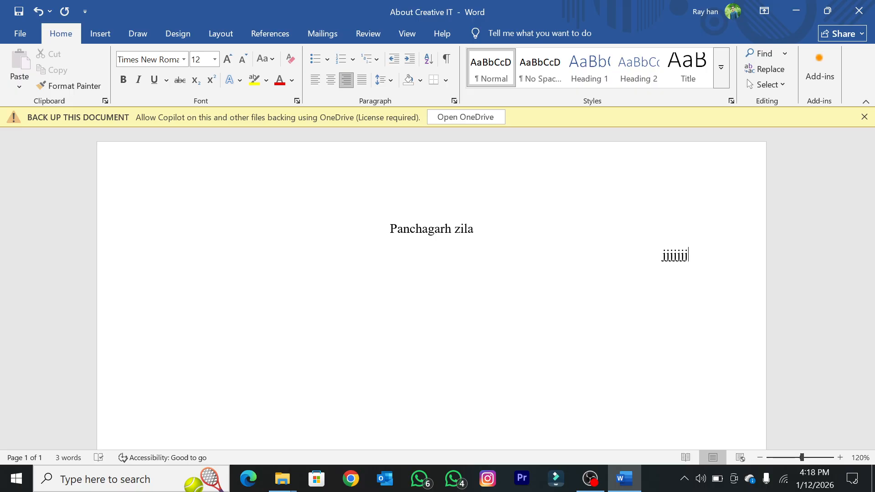
{"action": "key", "text": "BackSpace"}
{"action": "key", "text": "BackSpace"}
{"action": "key", "text": "BackSpace"}
{"action": "key", "text": "BackSpace"}
{"action": "key", "text": "BackSpace"}
{"action": "key", "text": "BackSpace"}
{"action": "key", "text": "BackSpace"}
{"action": "key", "text": "ctrl+e"}
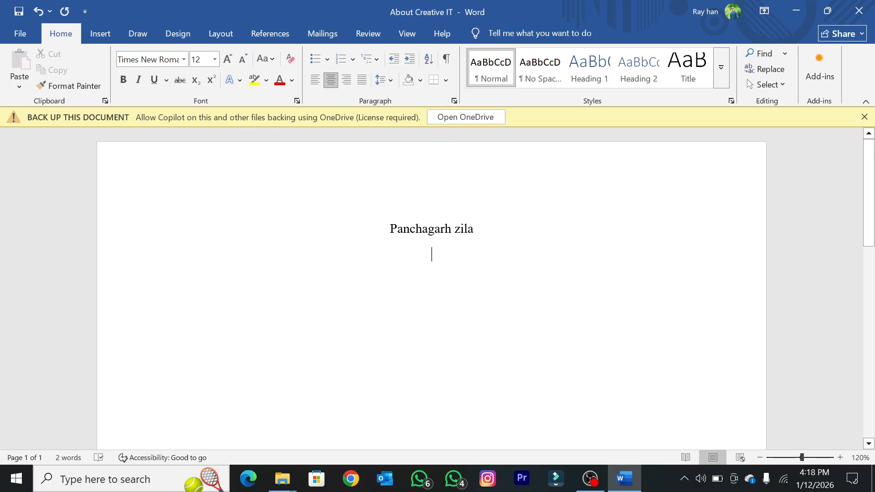
Step: Make the text "Panchagarh zila" bold
{"action": "scroll", "coordinate": [472, 244], "scroll_direction": "up", "scroll_amount": 5}
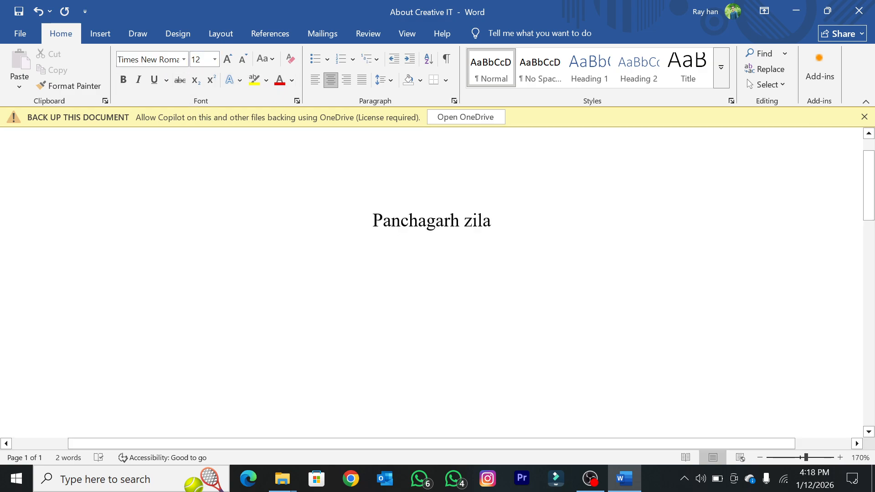
{"action": "scroll", "coordinate": [431, 255], "scroll_direction": "up", "scroll_amount": 9}
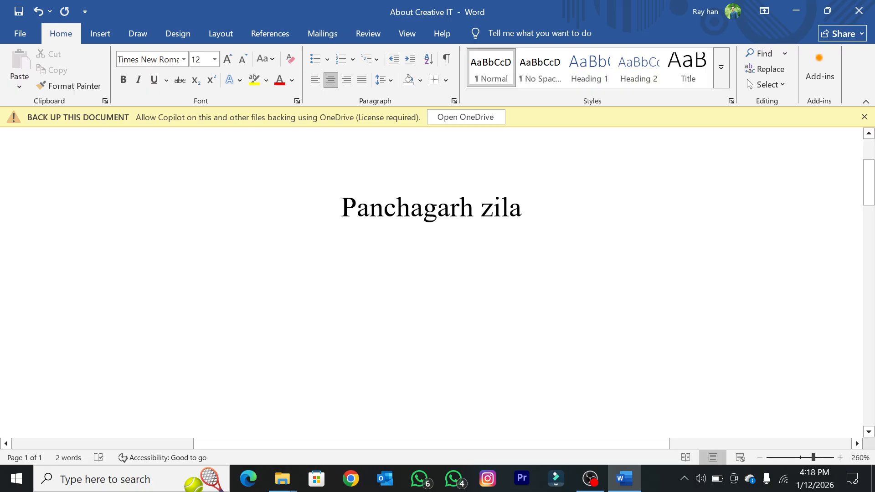
{"action": "scroll", "coordinate": [431, 256], "scroll_direction": "down", "scroll_amount": 20}
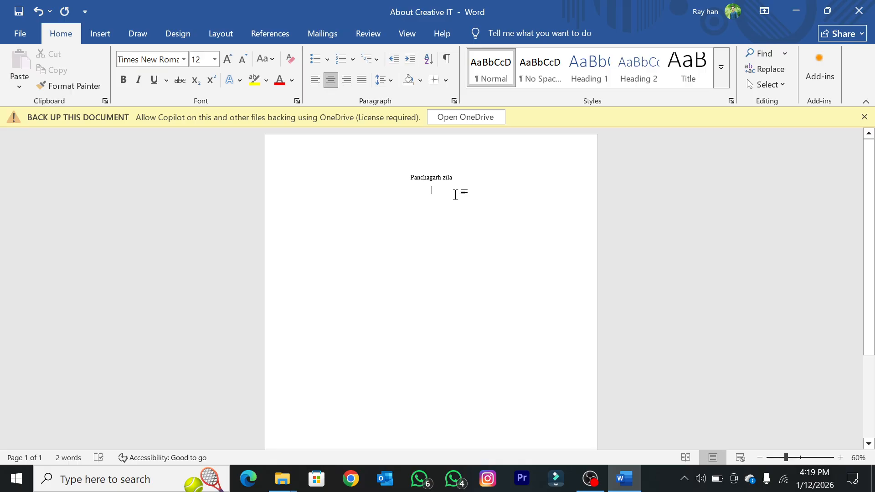
{"action": "left_click_drag", "start_coordinate": [453, 178], "coordinate": [387, 182]}
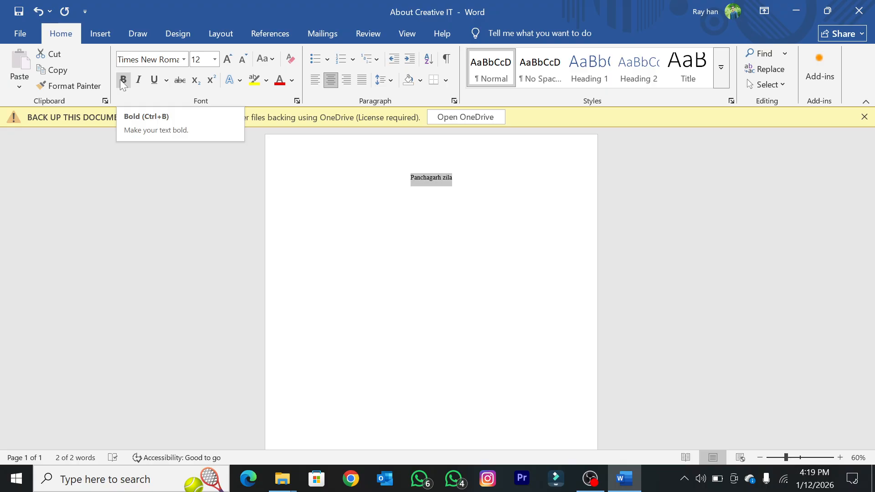
{"action": "left_click", "coordinate": [119, 79]}
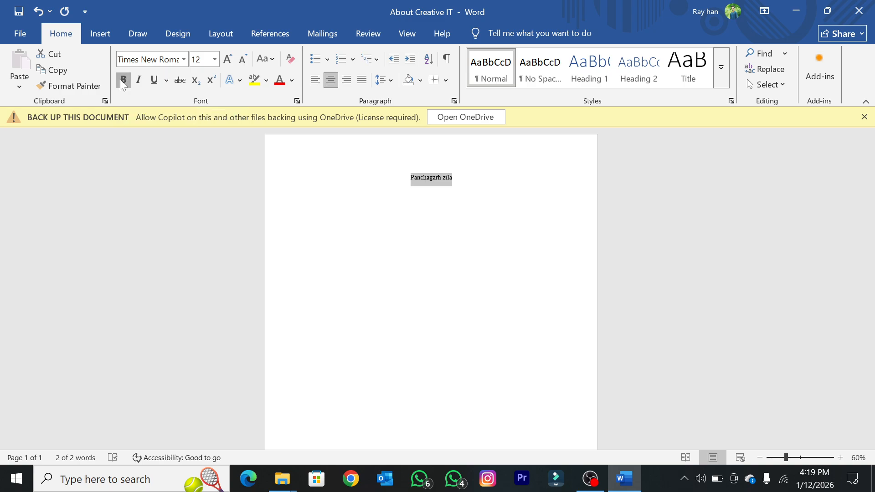
{"action": "scroll", "coordinate": [250, 146], "scroll_direction": "up", "scroll_amount": 5}
{"action": "scroll", "coordinate": [433, 255], "scroll_direction": "up", "scroll_amount": 4}
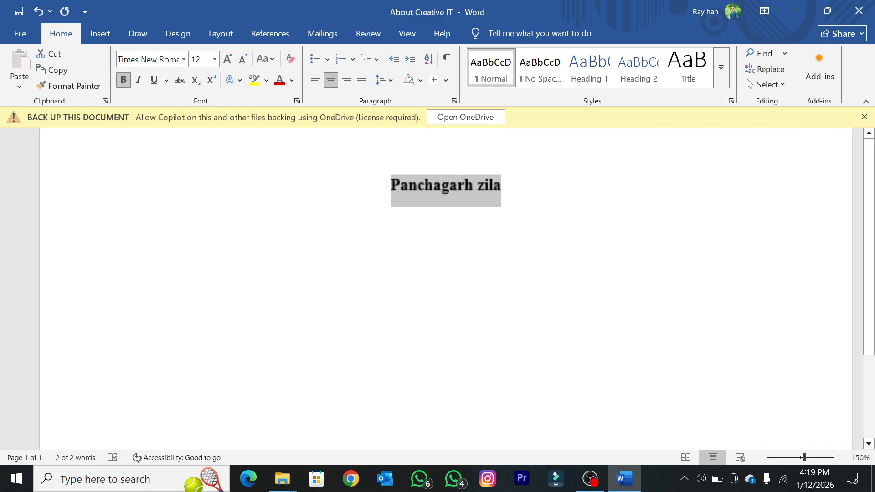
{"action": "left_click", "coordinate": [439, 216]}
Step: Copy the bold "Panchagarh zila" line and paste it on the line below
{"action": "left_click_drag", "start_coordinate": [497, 184], "coordinate": [382, 184]}
{"action": "left_click", "coordinate": [439, 215]}
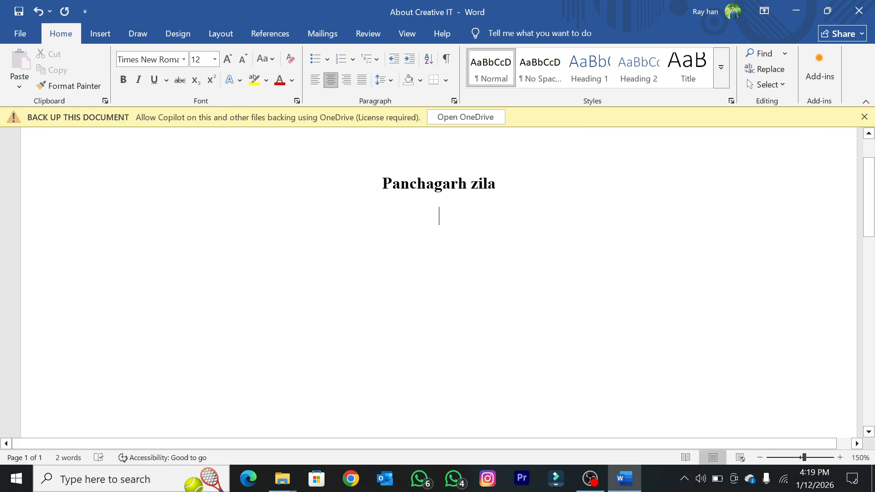
{"action": "left_click_drag", "start_coordinate": [498, 185], "coordinate": [333, 191]}
{"action": "key", "text": "ctrl+c"}
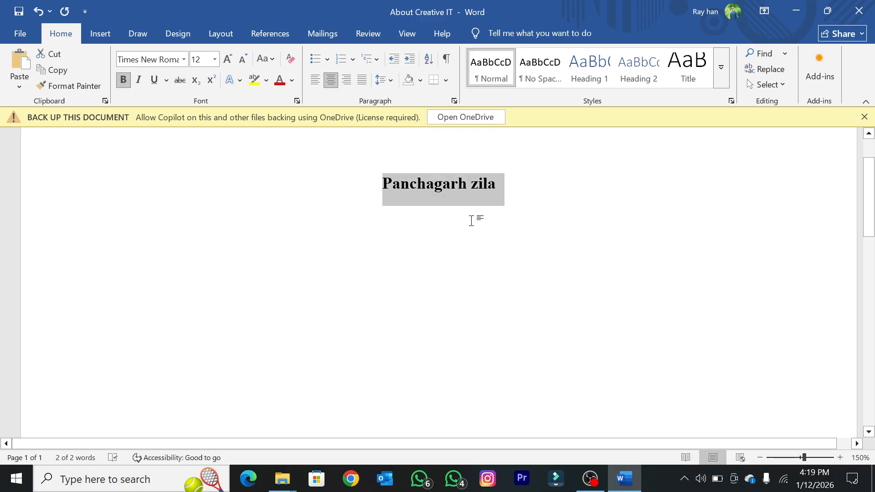
{"action": "left_click", "coordinate": [474, 220]}
{"action": "key", "text": "ctrl+v"}
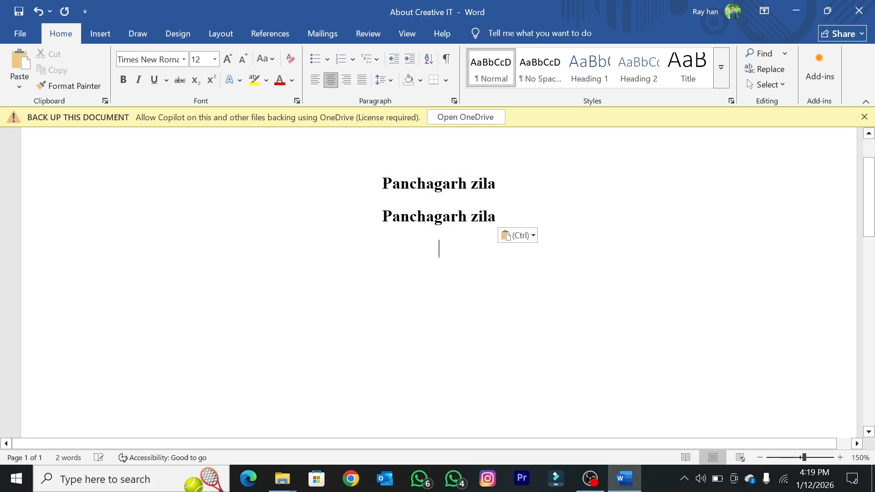
{"action": "key", "text": "ctrl"}
{"action": "key", "text": "Escape"}
Step: Remove the bold formatting from the second "Panchagarh zila" line for comparison
{"action": "left_click_drag", "start_coordinate": [501, 219], "coordinate": [393, 225]}
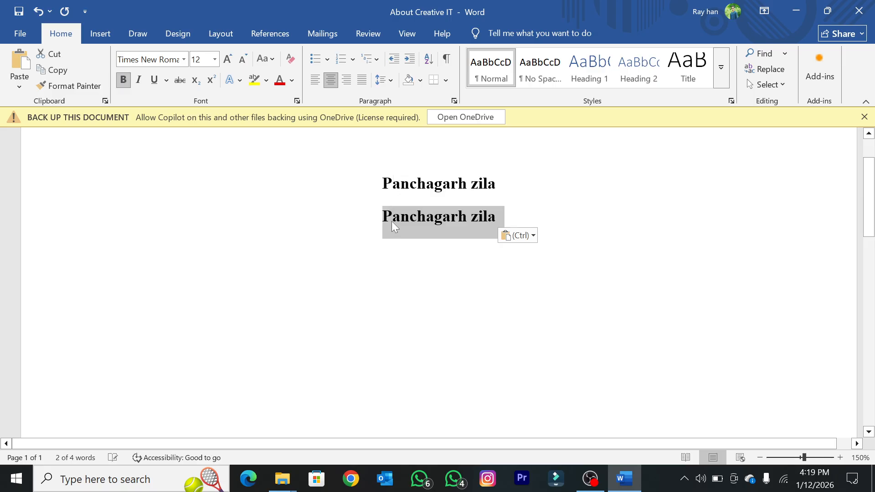
{"action": "key", "text": "ctrl+b"}
{"action": "left_click", "coordinate": [439, 248]}
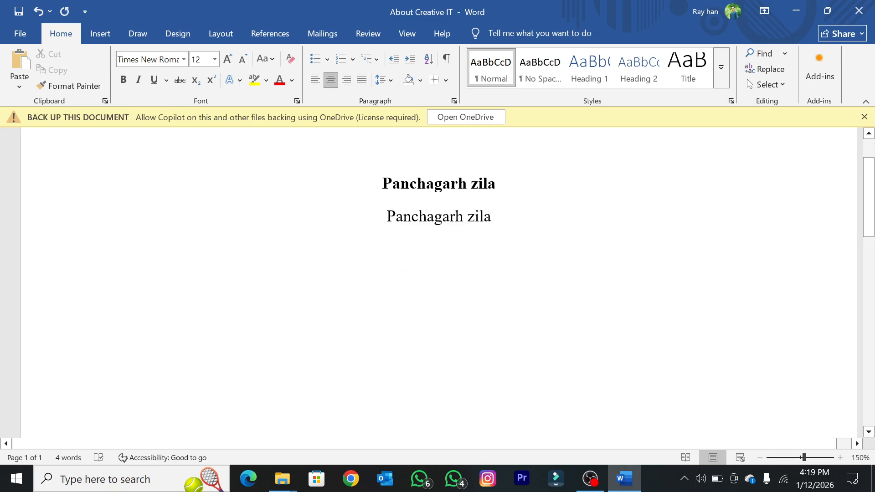
Step: Delete the non-bold copy of "Panchagarh zila" on the second line
{"action": "key", "text": "Up"}
{"action": "key", "text": "Up"}
{"action": "key", "text": "Down"}
{"action": "scroll", "coordinate": [405, 266], "scroll_direction": "down", "scroll_amount": 1}
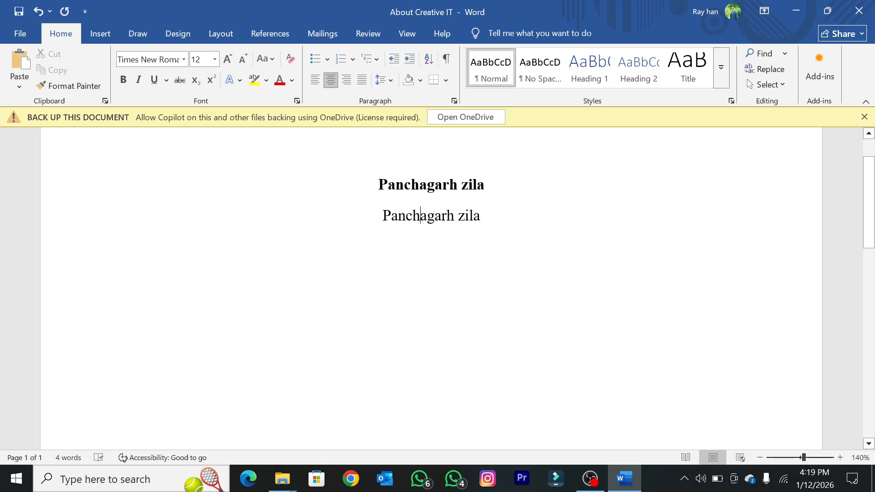
{"action": "key", "text": "Home"}
{"action": "key", "text": "shift+End"}
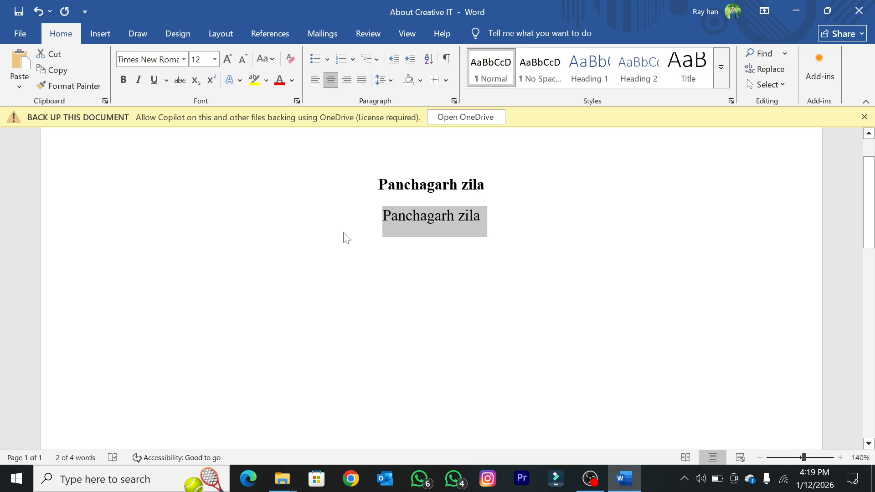
{"action": "key", "text": "BackSpace"}
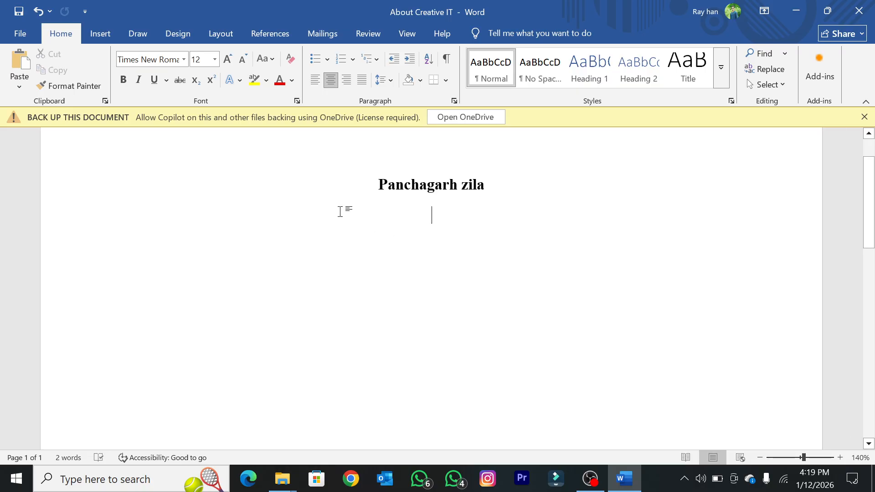
Step: Increase the font size of the bold "Panchagarh zila" line to 14
{"action": "key", "text": "Up"}
{"action": "key", "text": "Home"}
{"action": "key", "text": "shift+End"}
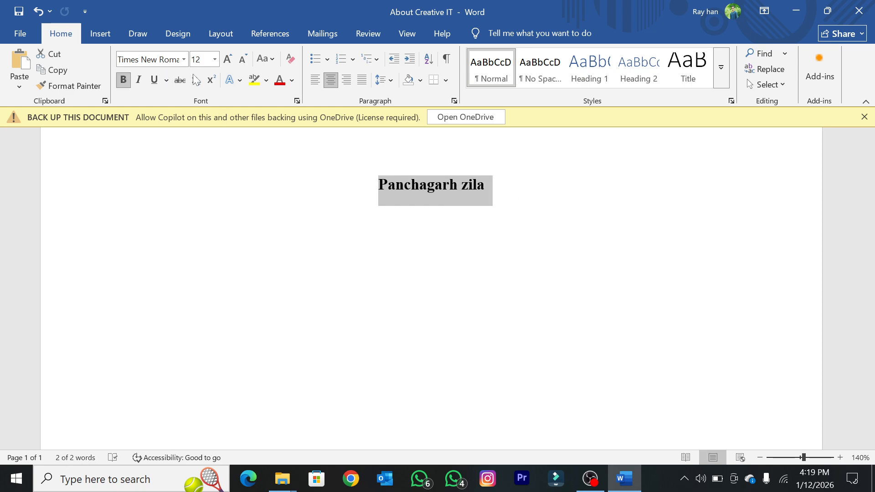
{"action": "left_click", "coordinate": [228, 59]}
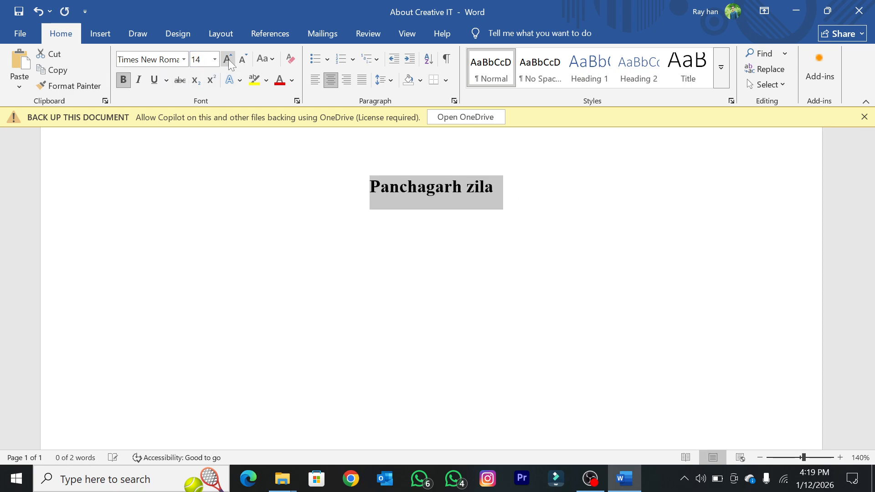
{"action": "left_click", "coordinate": [334, 183]}
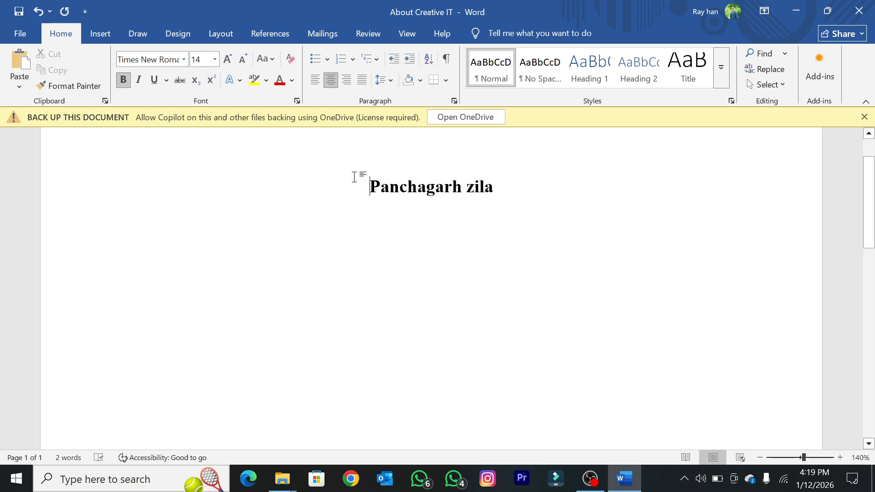
Step: Apply italics to the whole "Panchagarh zila" line and remove them again
{"action": "left_click_drag", "start_coordinate": [365, 184], "coordinate": [554, 194]}
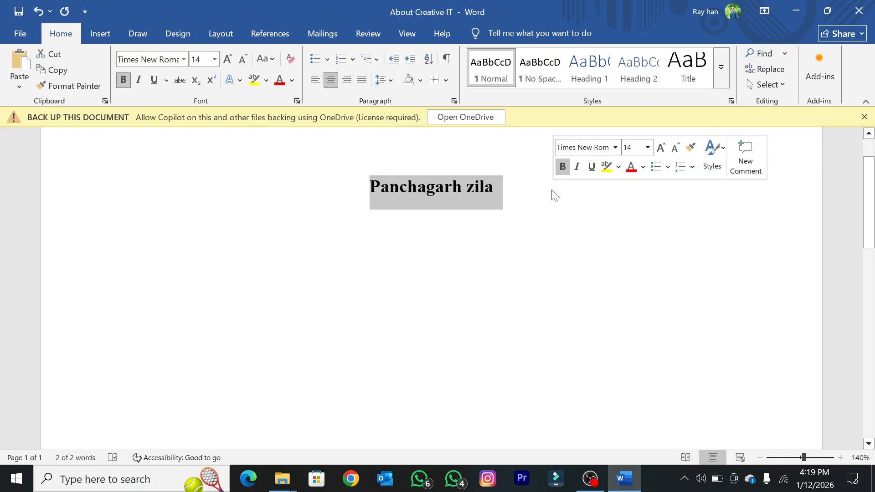
{"action": "left_click", "coordinate": [138, 80]}
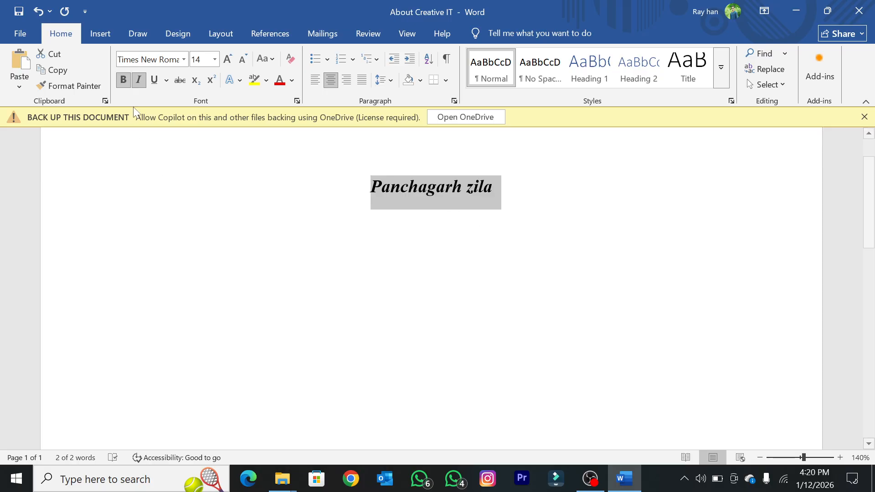
{"action": "left_click", "coordinate": [448, 210]}
{"action": "left_click_drag", "start_coordinate": [493, 191], "coordinate": [376, 173]}
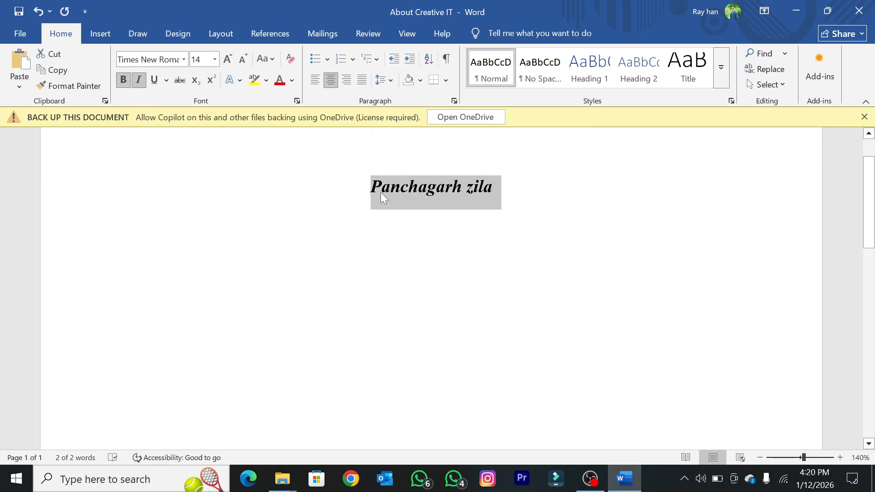
{"action": "left_click", "coordinate": [139, 80]}
{"action": "left_click", "coordinate": [431, 218]}
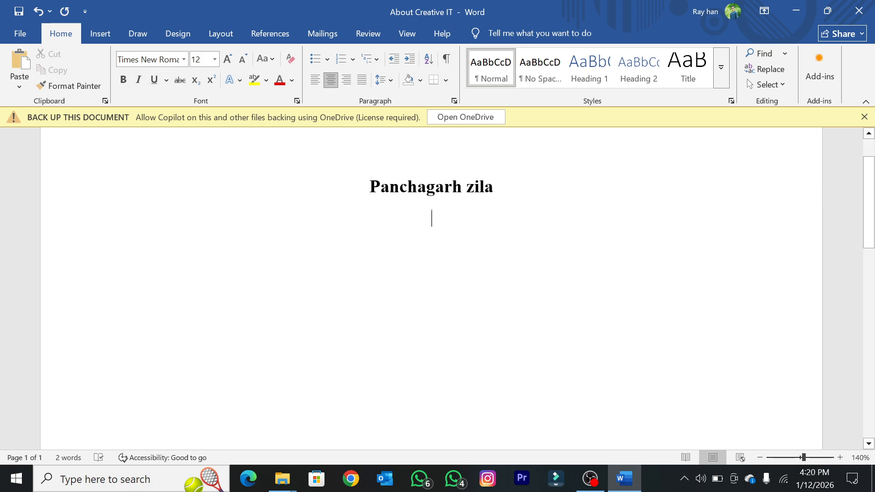
Step: Italicize the whole bold "Panchagarh zila" line
{"action": "left_click", "coordinate": [408, 187]}
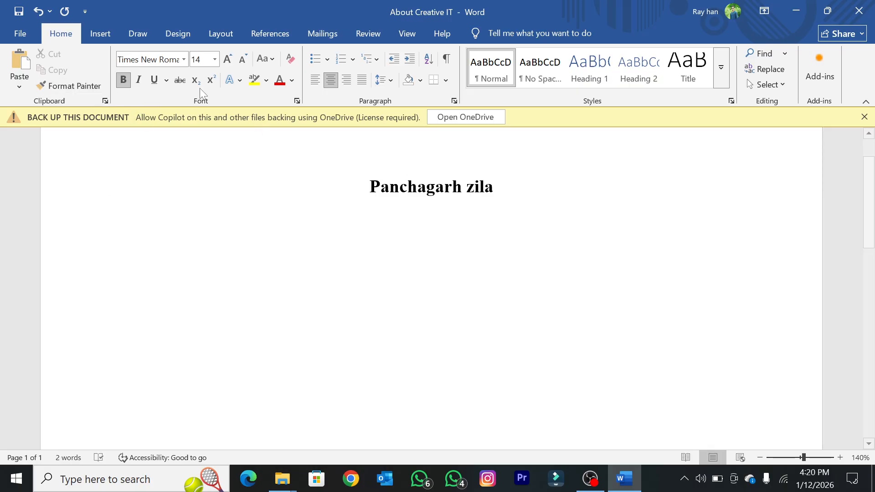
{"action": "left_click", "coordinate": [360, 225]}
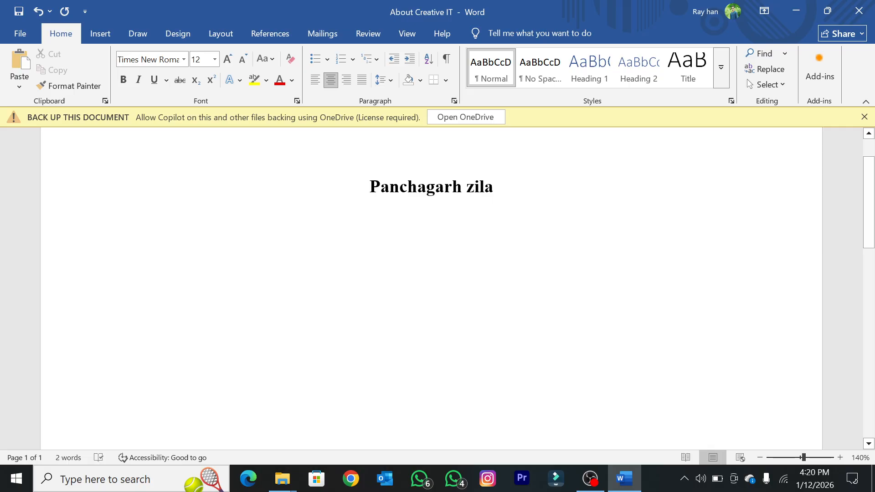
{"action": "left_click", "coordinate": [369, 187]}
{"action": "left_click_drag", "start_coordinate": [369, 187], "coordinate": [502, 189]}
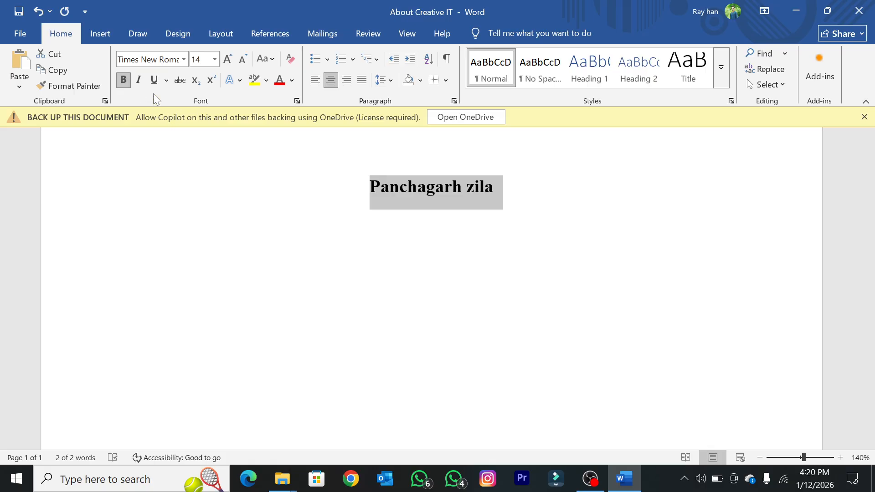
{"action": "left_click", "coordinate": [141, 80]}
{"action": "left_click", "coordinate": [368, 189]}
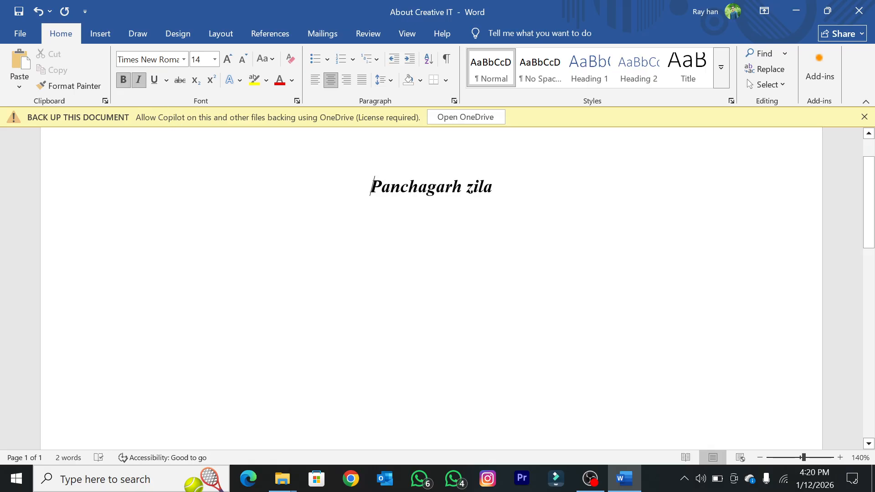
Step: Remove the italic formatting from the "Panchagarh zila" line
{"action": "left_click", "coordinate": [424, 191]}
{"action": "left_click_drag", "start_coordinate": [370, 186], "coordinate": [501, 187]}
{"action": "left_click", "coordinate": [139, 79]}
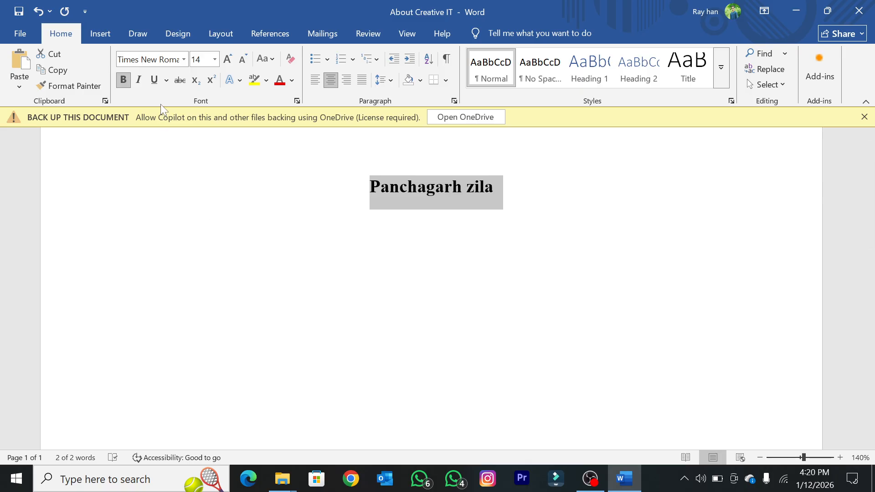
Step: Underline the "Panchagarh zila" line with a single line and set the underline color to the standard red
{"action": "left_click", "coordinate": [154, 80]}
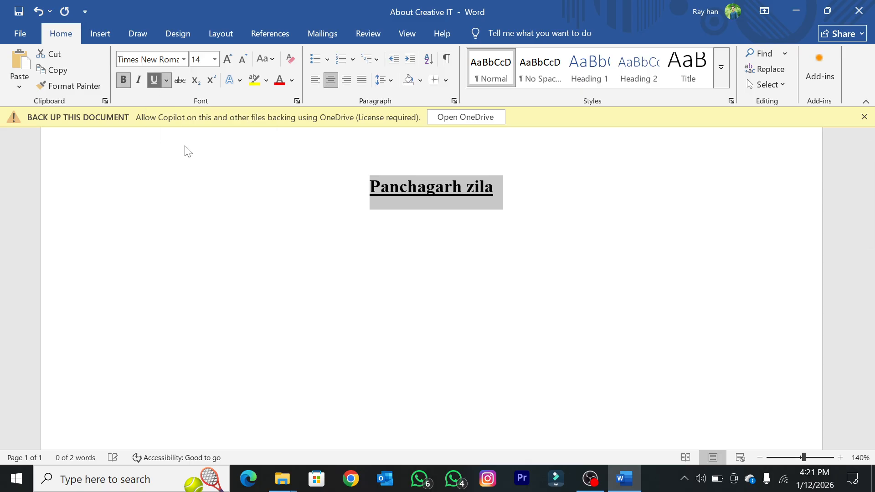
{"action": "left_click", "coordinate": [408, 252]}
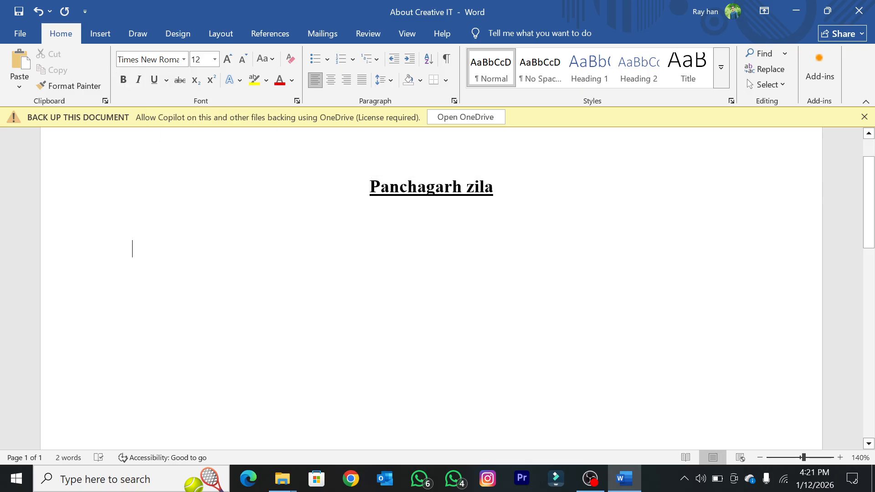
{"action": "left_click_drag", "start_coordinate": [494, 187], "coordinate": [370, 187]}
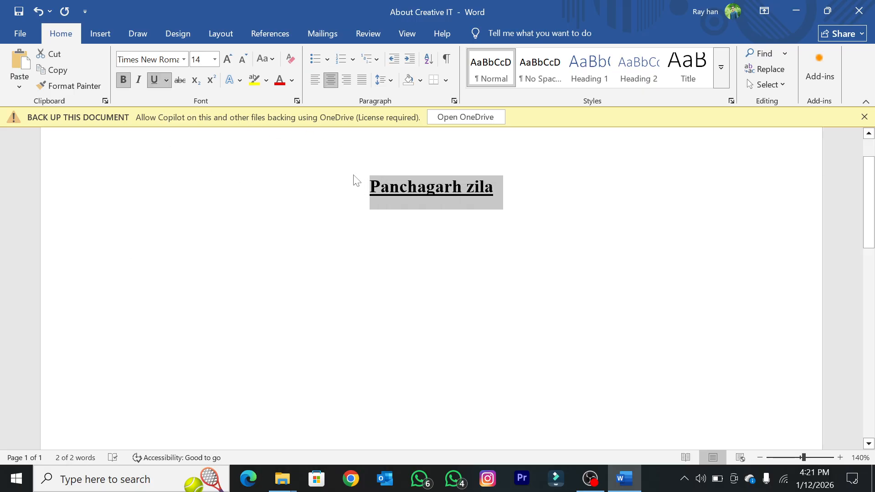
{"action": "left_click", "coordinate": [166, 81]}
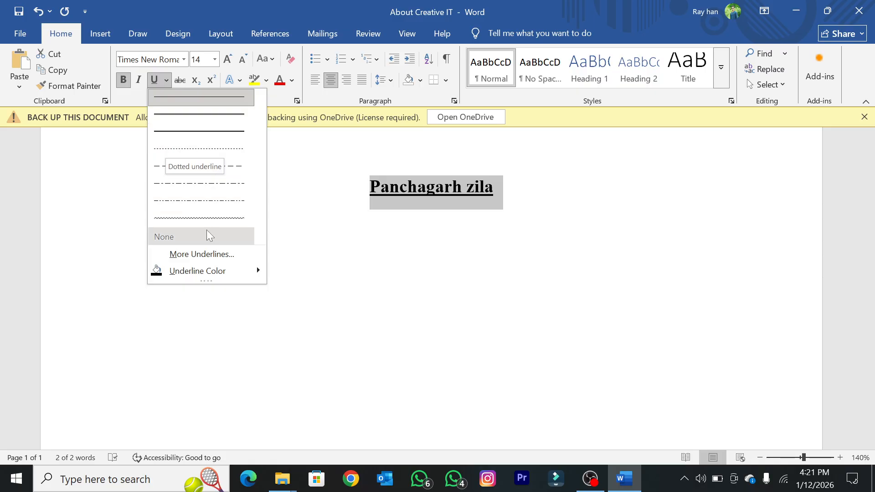
{"action": "mouse_move", "coordinate": [212, 275]}
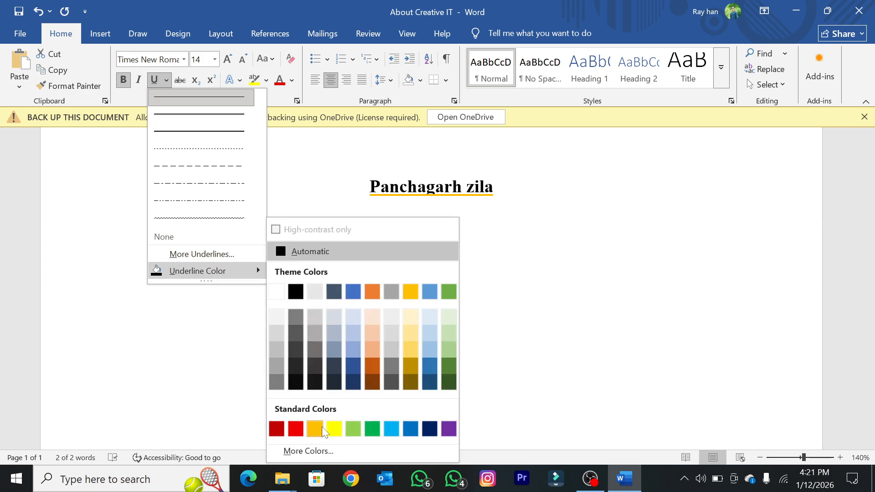
{"action": "left_click", "coordinate": [295, 429]}
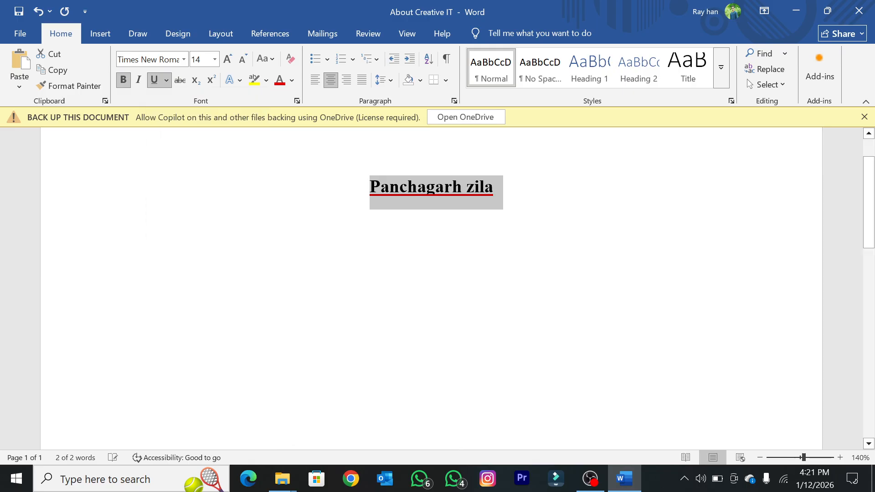
{"action": "left_click", "coordinate": [131, 248]}
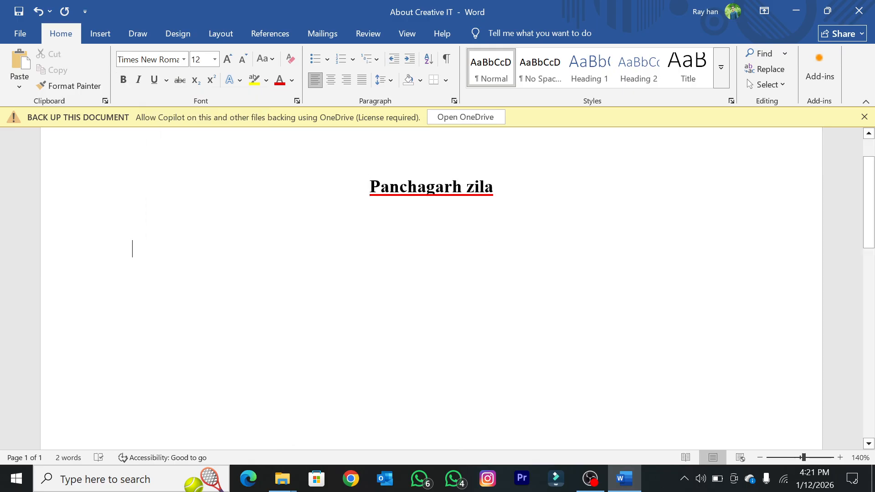
Step: Reset the underline color of the "Panchagarh zila" line to Automatic
{"action": "left_click_drag", "start_coordinate": [499, 188], "coordinate": [339, 194]}
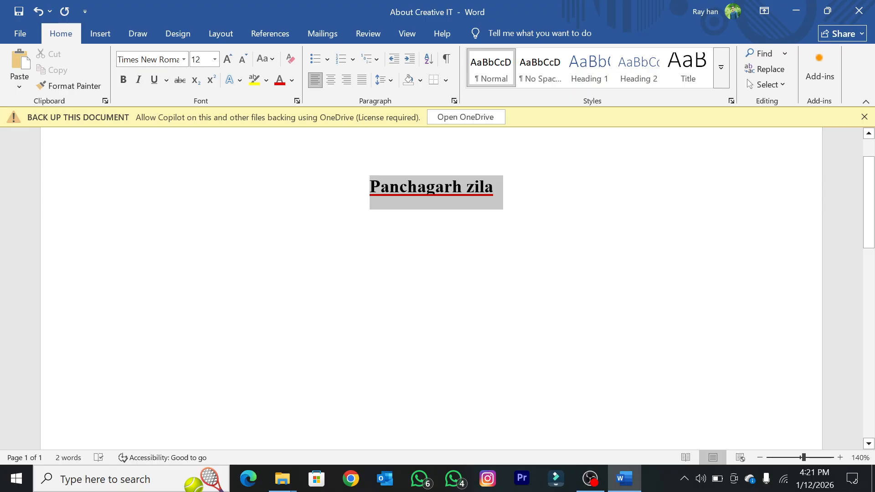
{"action": "left_click", "coordinate": [168, 80]}
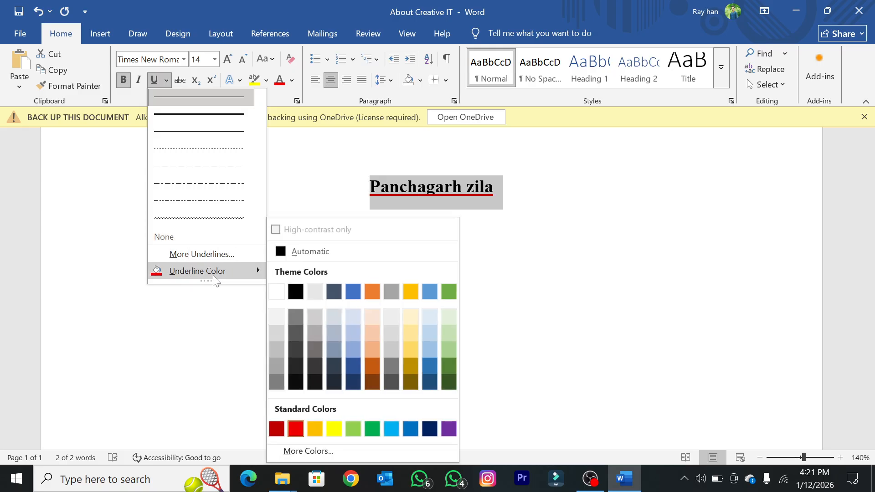
{"action": "left_click", "coordinate": [312, 252]}
{"action": "left_click", "coordinate": [598, 233]}
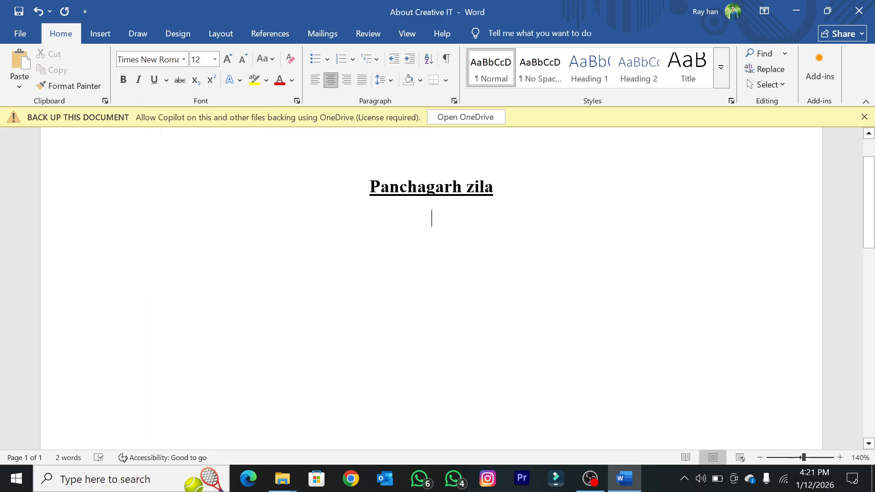
Step: Remove the underline from the "Panchagarh zila" line
{"action": "left_click_drag", "start_coordinate": [505, 189], "coordinate": [367, 188]}
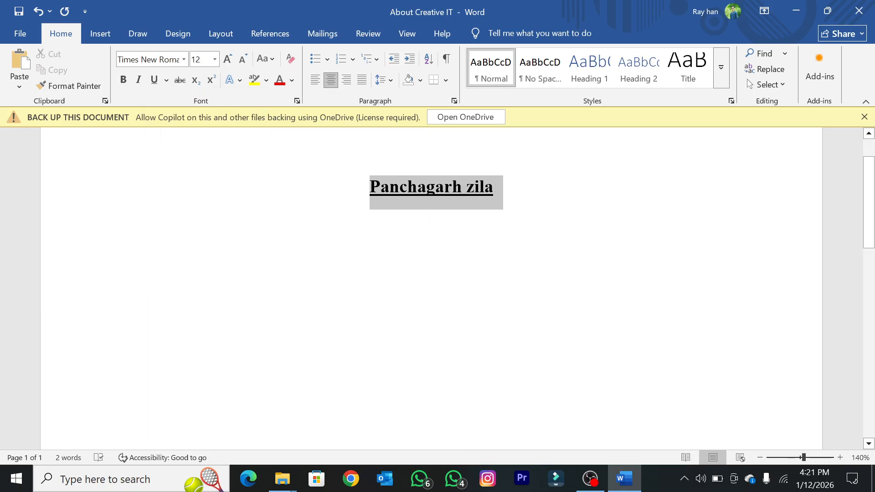
{"action": "left_click", "coordinate": [166, 80]}
{"action": "key", "text": "Escape"}
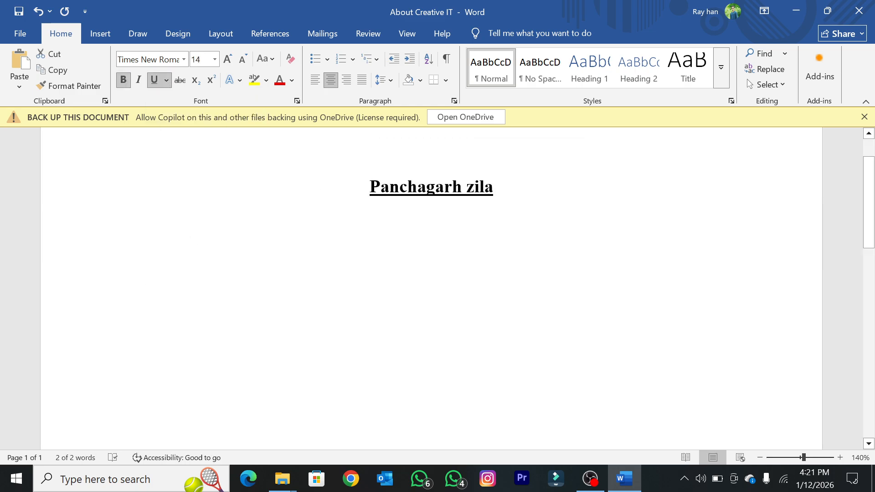
{"action": "left_click", "coordinate": [503, 207]}
Step: Apply strikethrough to the whole "Panchagarh zila" line
{"action": "scroll", "coordinate": [502, 207], "scroll_direction": "up", "scroll_amount": 1}
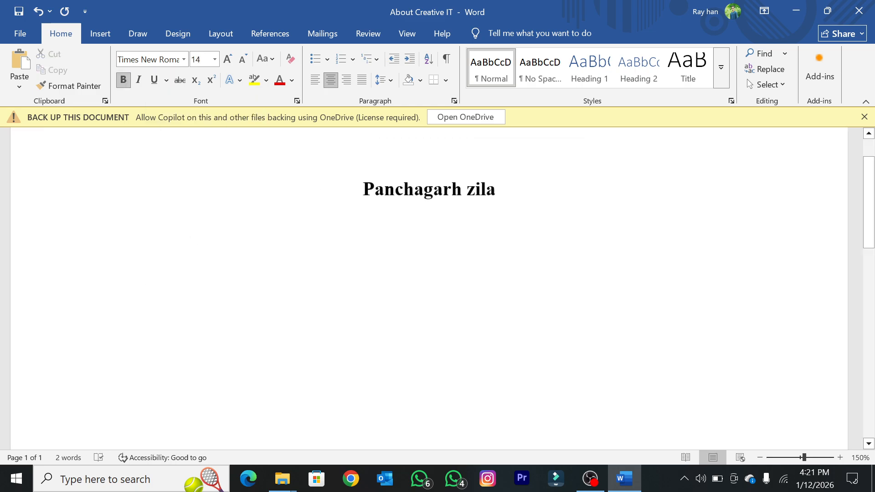
{"action": "scroll", "coordinate": [503, 207], "scroll_direction": "up", "scroll_amount": 9}
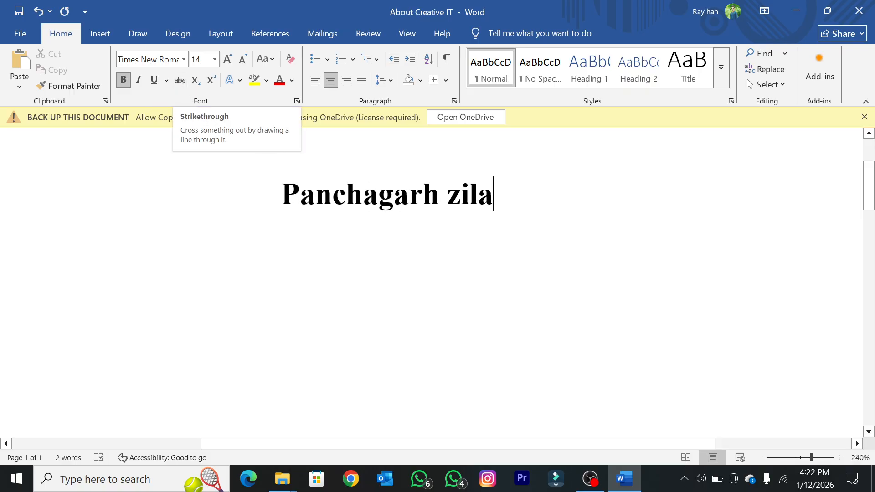
{"action": "left_click_drag", "start_coordinate": [281, 195], "coordinate": [545, 197]}
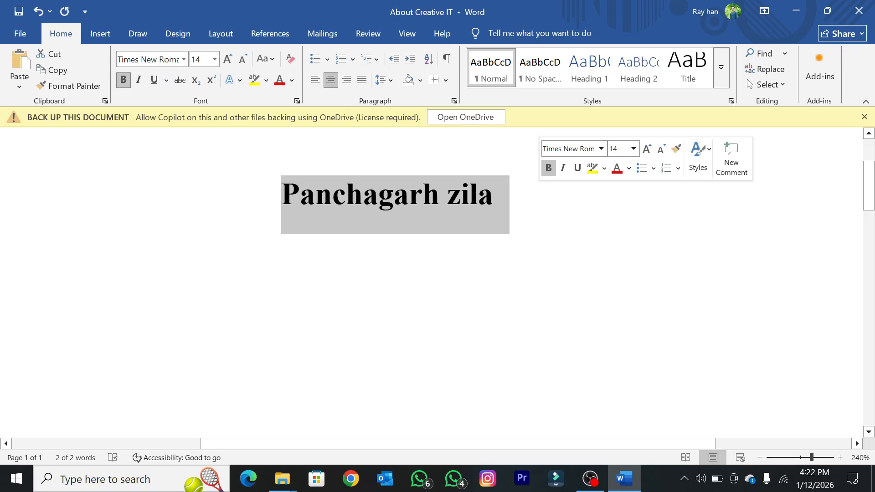
{"action": "left_click", "coordinate": [177, 84]}
{"action": "key", "text": "Down"}
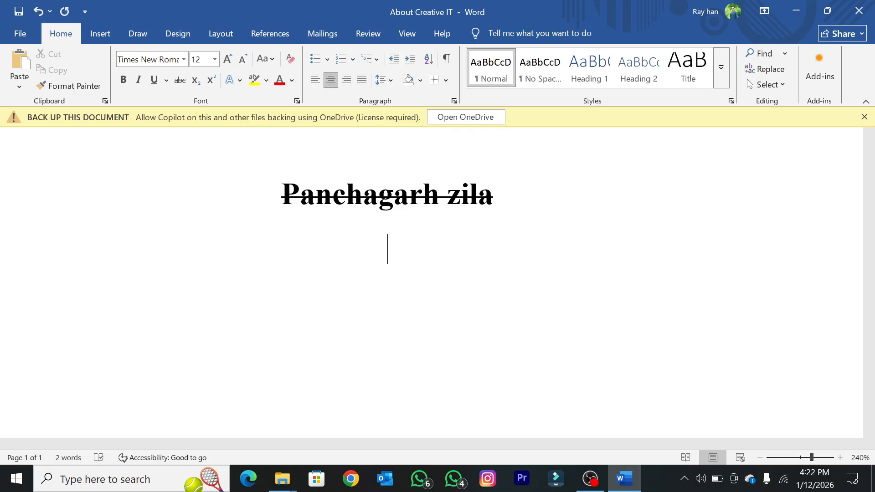
Step: Remove the strikethrough from the "Panchagarh zila" line
{"action": "left_click_drag", "start_coordinate": [282, 195], "coordinate": [510, 200]}
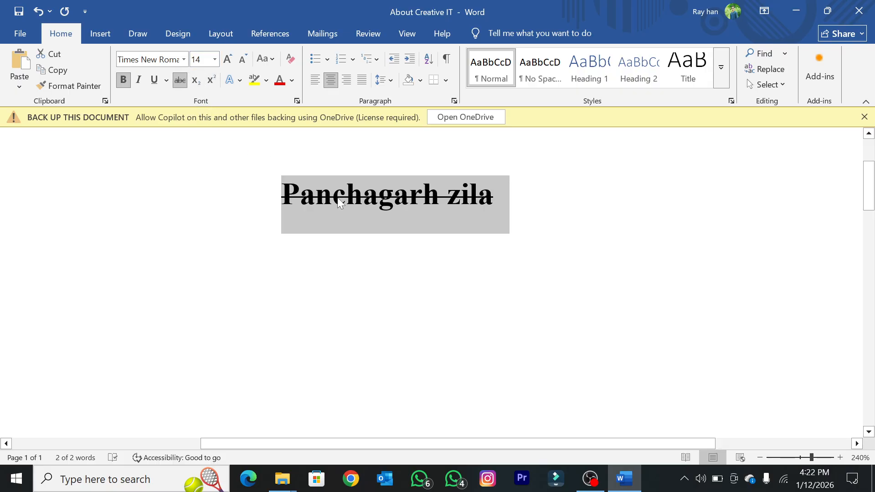
{"action": "left_click", "coordinate": [181, 80]}
{"action": "left_click", "coordinate": [314, 206]}
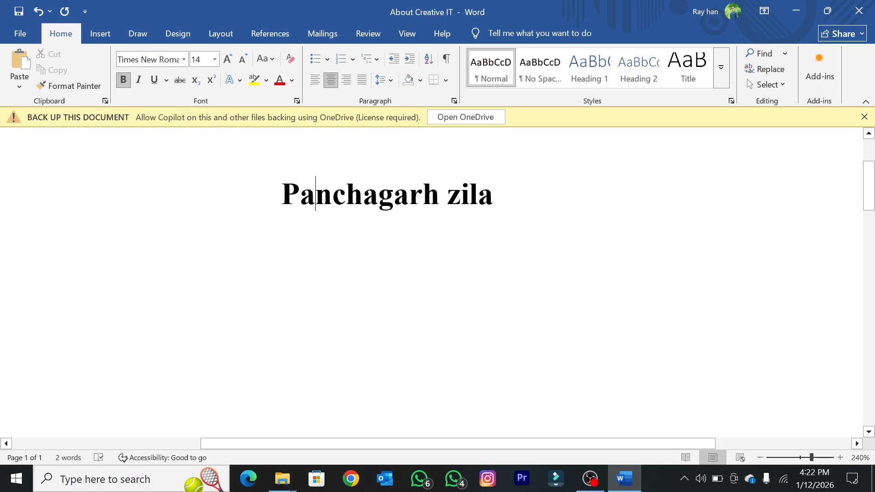
{"action": "key", "text": "ctrl+a"}
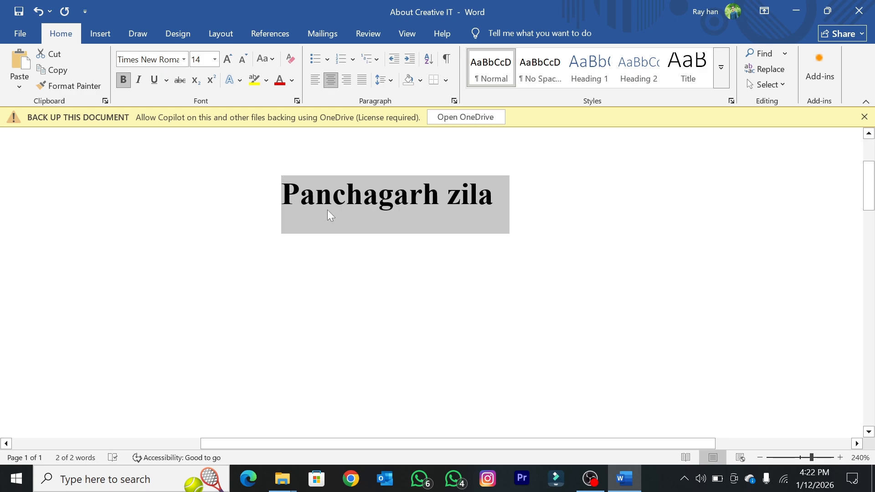
{"action": "left_click", "coordinate": [319, 178]}
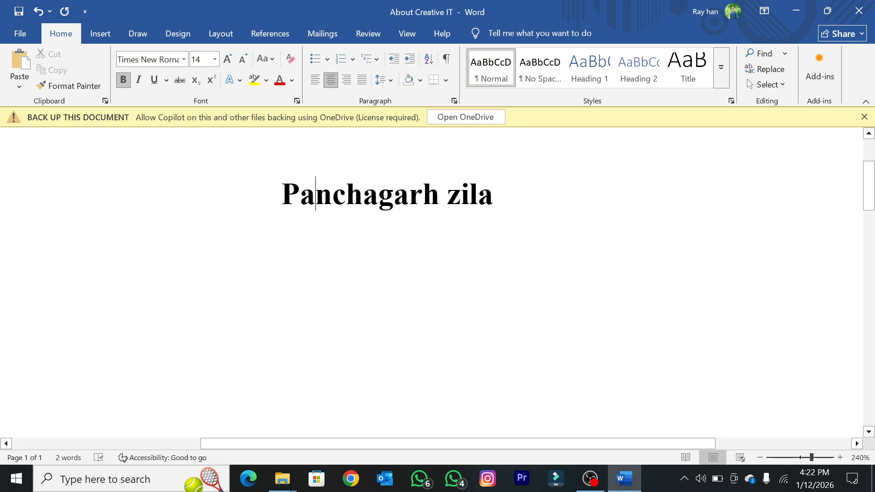
Step: Color the first letter "P" of "Panchagarh" with the darkest theme green
{"action": "scroll", "coordinate": [319, 182], "scroll_direction": "up", "scroll_amount": 8}
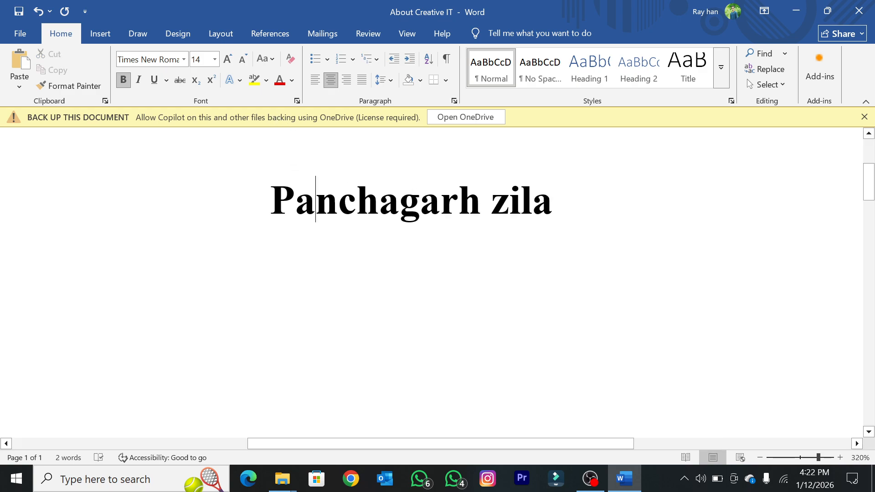
{"action": "left_click_drag", "start_coordinate": [295, 196], "coordinate": [280, 191]}
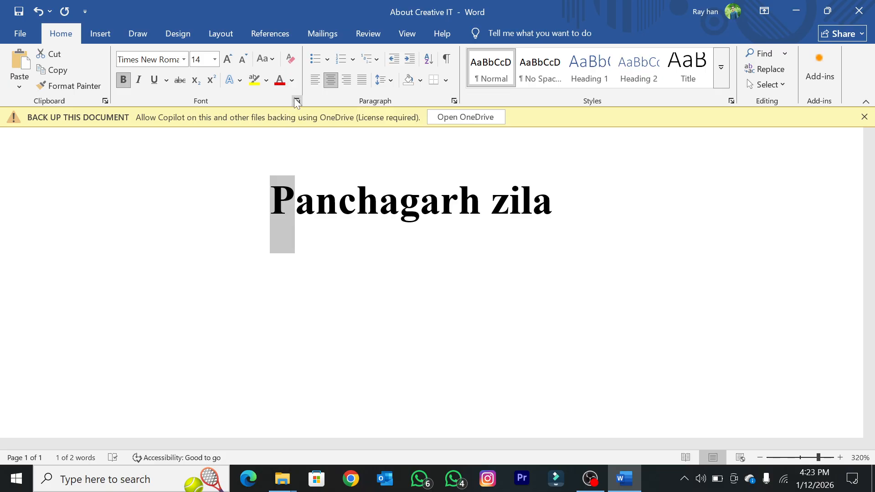
{"action": "left_click", "coordinate": [292, 81]}
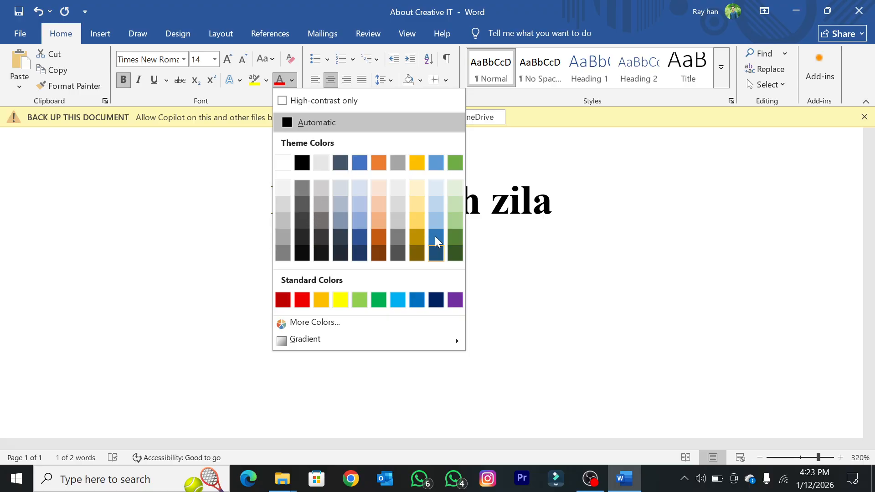
{"action": "left_click", "coordinate": [455, 253]}
{"action": "left_click", "coordinate": [314, 261]}
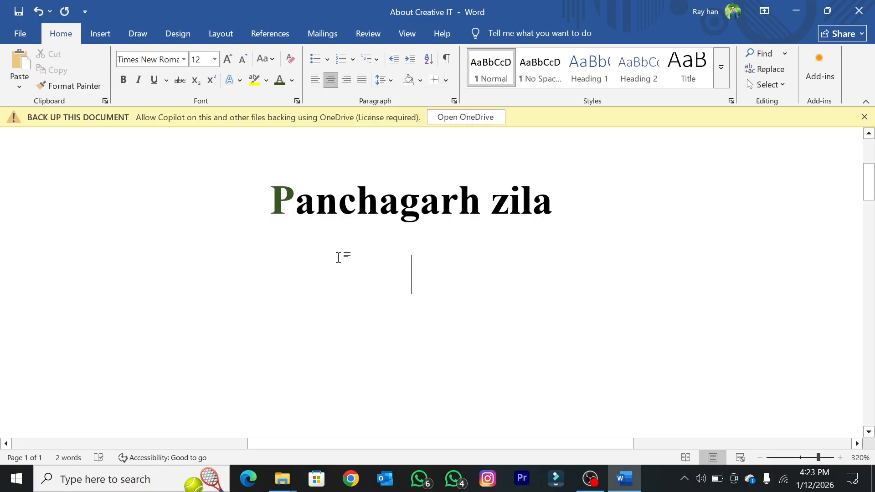
Step: Color the second letter "a" of "Panchagarh" in the standard red
{"action": "left_click_drag", "start_coordinate": [295, 201], "coordinate": [315, 200]}
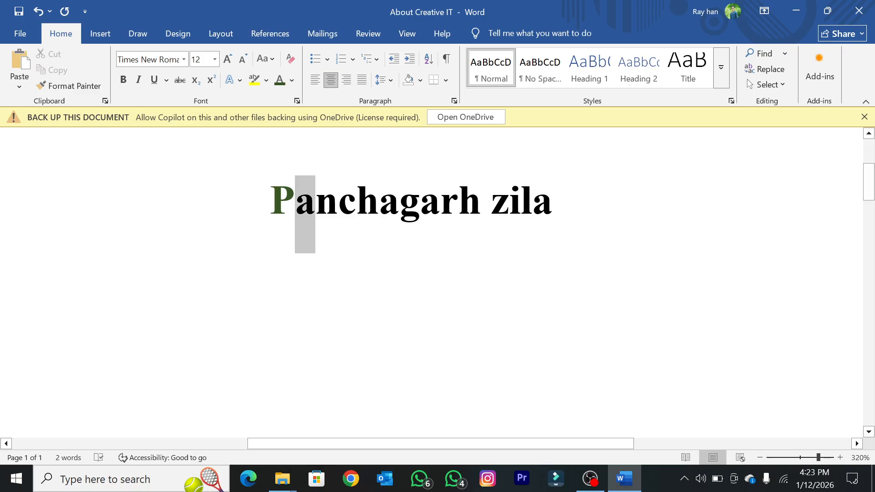
{"action": "left_click", "coordinate": [292, 81]}
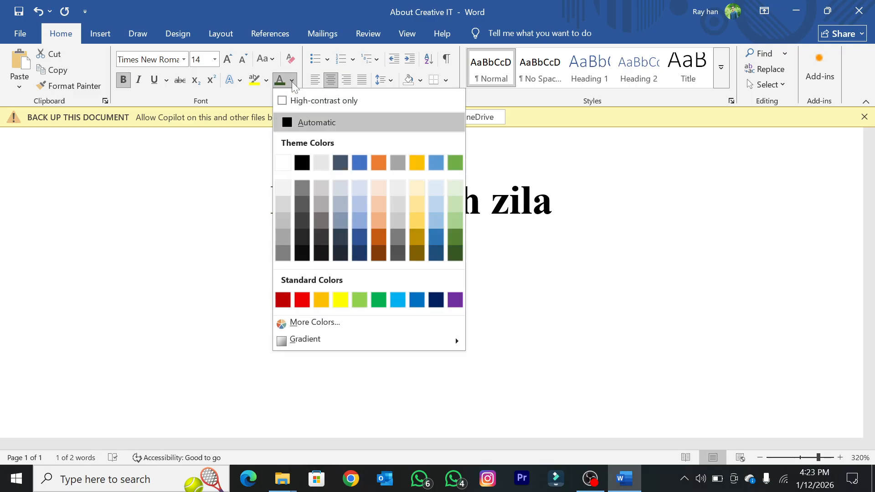
{"action": "left_click", "coordinate": [306, 301]}
{"action": "left_click", "coordinate": [312, 278]}
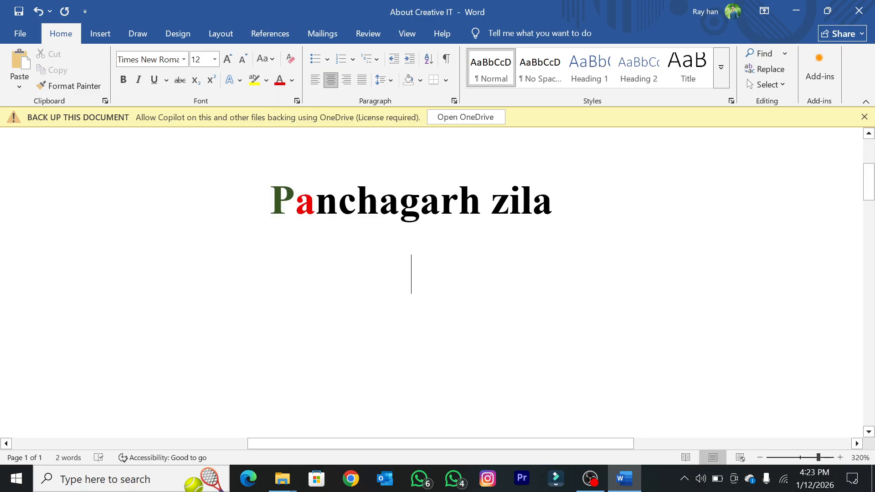
Step: Color the third letter "n" of "Panchagarh" in the standard light blue
{"action": "left_click", "coordinate": [316, 202]}
{"action": "left_click_drag", "start_coordinate": [316, 200], "coordinate": [338, 200]}
{"action": "left_click", "coordinate": [292, 81]}
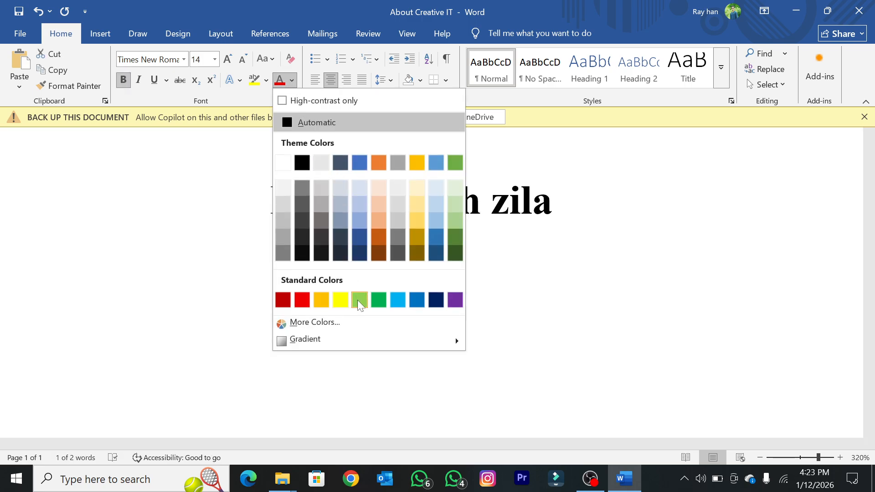
{"action": "left_click", "coordinate": [397, 300]}
{"action": "left_click", "coordinate": [323, 254]}
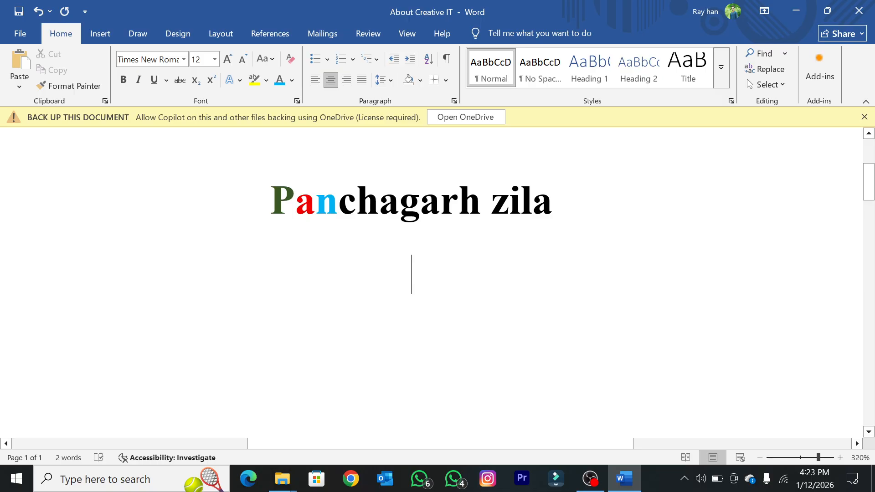
Step: Color the whole "Panchagarh zila" line with the second-darkest theme orange
{"action": "left_click_drag", "start_coordinate": [552, 205], "coordinate": [270, 202]}
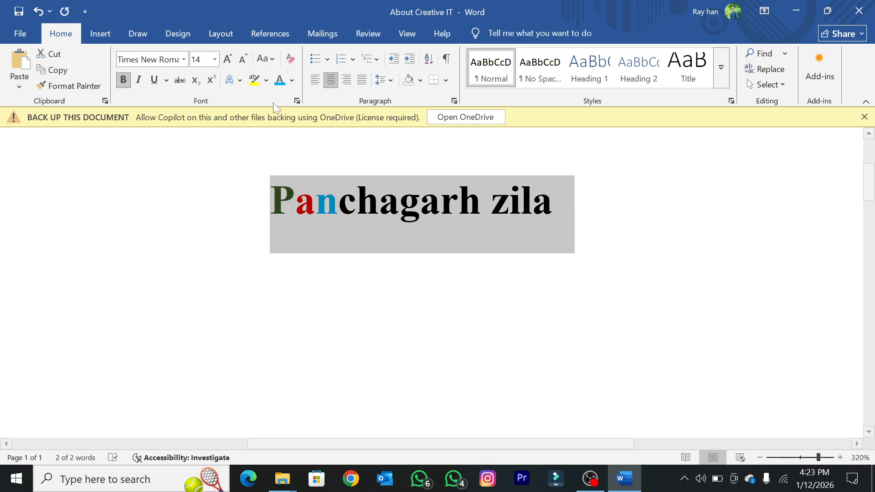
{"action": "left_click", "coordinate": [292, 81]}
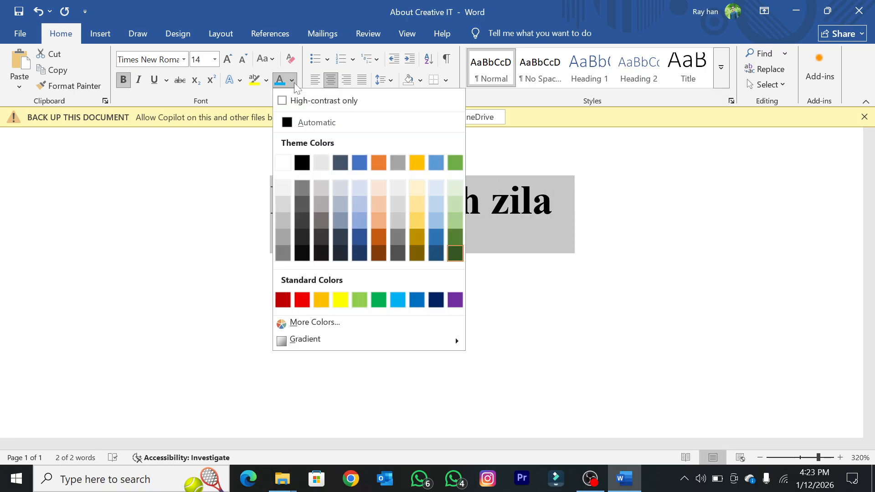
{"action": "left_click", "coordinate": [384, 242]}
{"action": "left_click", "coordinate": [476, 275]}
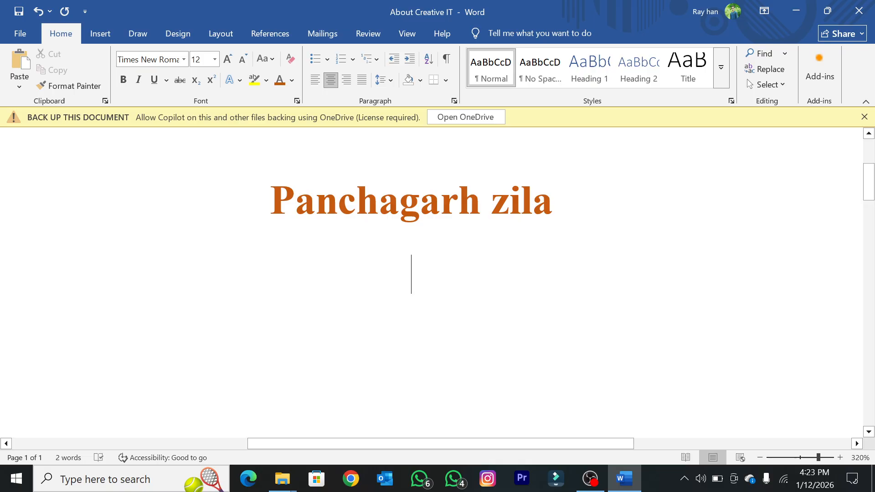
{"action": "key", "text": "ctrl+a"}
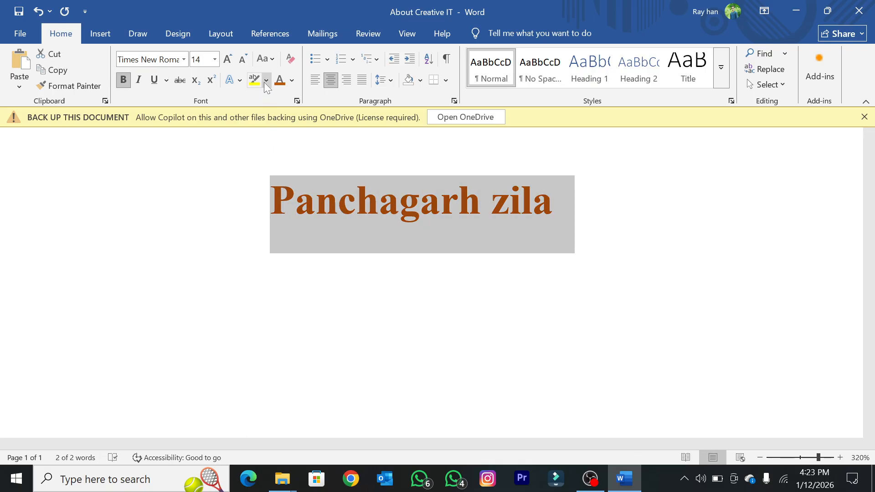
{"action": "left_click", "coordinate": [304, 180]}
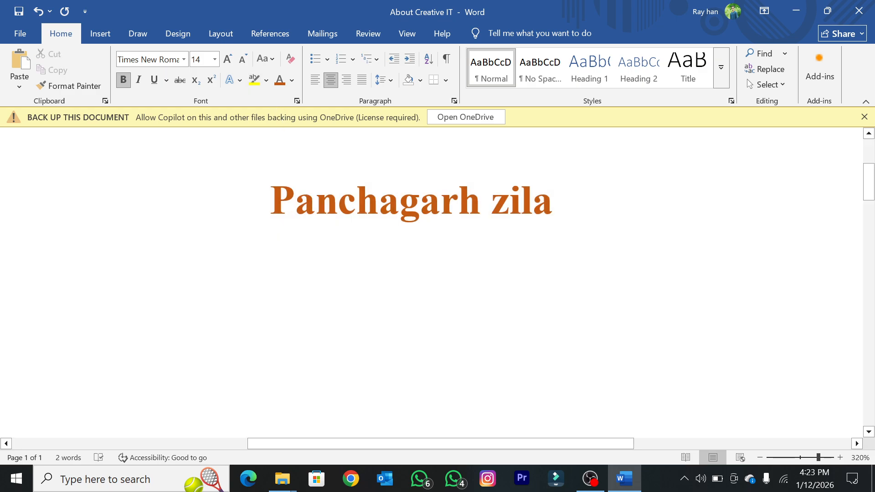
{"action": "left_click_drag", "start_coordinate": [270, 200], "coordinate": [586, 189]}
Step: Switch to File Explorer and open the Word document "Class 1" from the nested Class 1 folders in Documents
{"action": "mouse_move", "coordinate": [282, 478]}
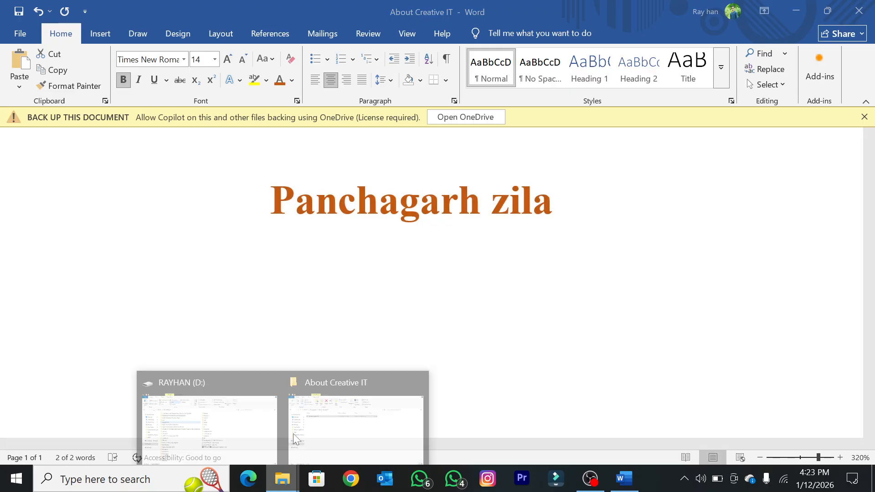
{"action": "left_click", "coordinate": [244, 422]}
{"action": "left_click", "coordinate": [50, 186]}
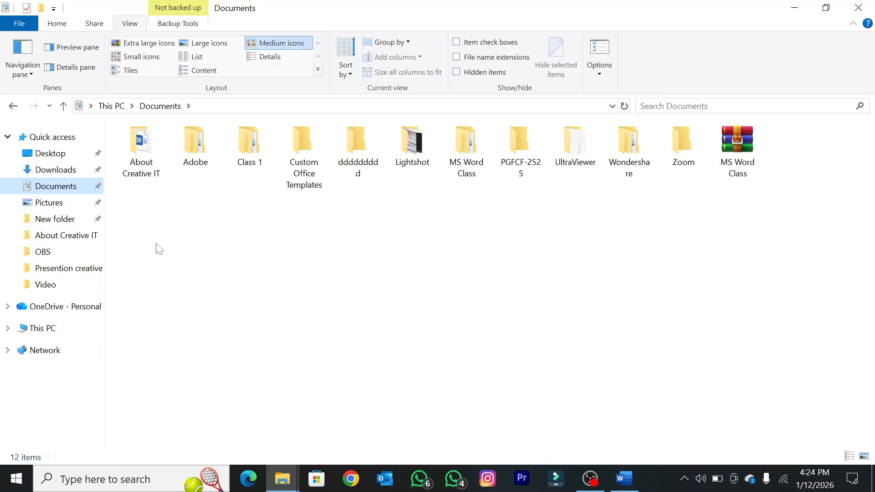
{"action": "double_click", "coordinate": [236, 159]}
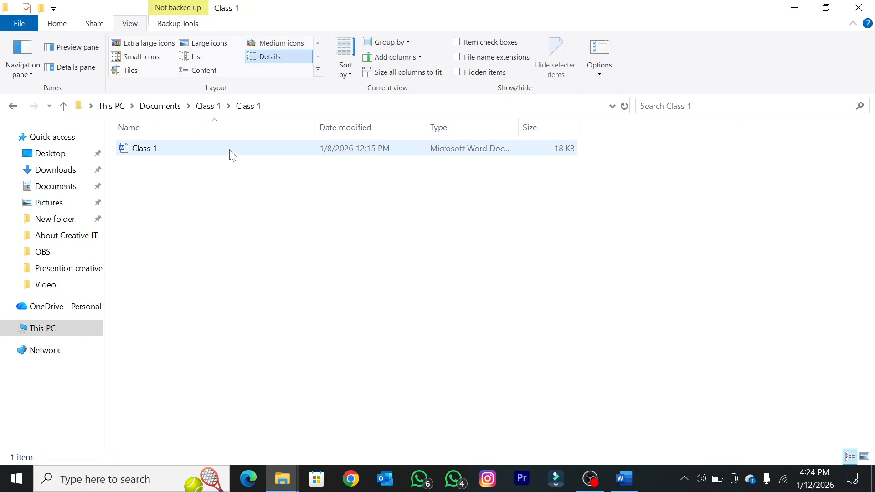
{"action": "double_click", "coordinate": [230, 151]}
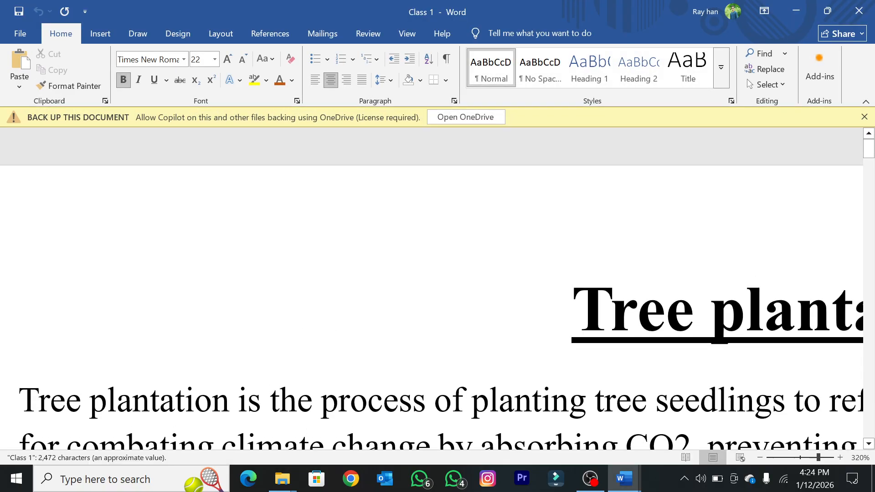
Step: Examine the "Tree plantation" title's font size, bold, underline and alignment against the body text below it
{"action": "scroll", "coordinate": [278, 325], "scroll_direction": "down", "scroll_amount": 16}
{"action": "scroll", "coordinate": [277, 324], "scroll_direction": "down", "scroll_amount": 5}
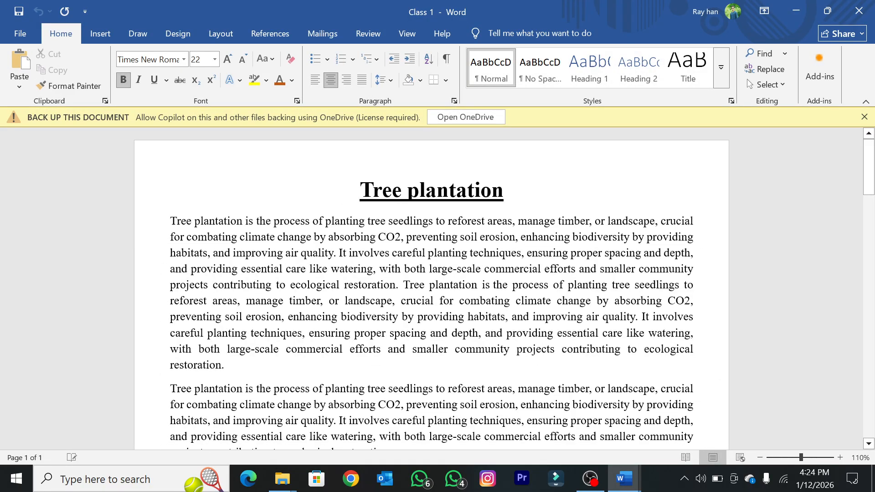
{"action": "scroll", "coordinate": [277, 324], "scroll_direction": "down", "scroll_amount": 4}
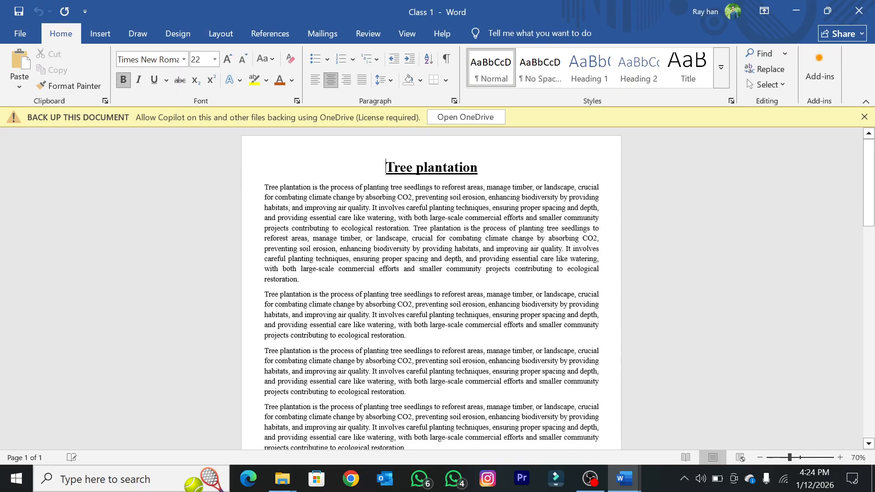
{"action": "left_click_drag", "start_coordinate": [385, 167], "coordinate": [510, 168]}
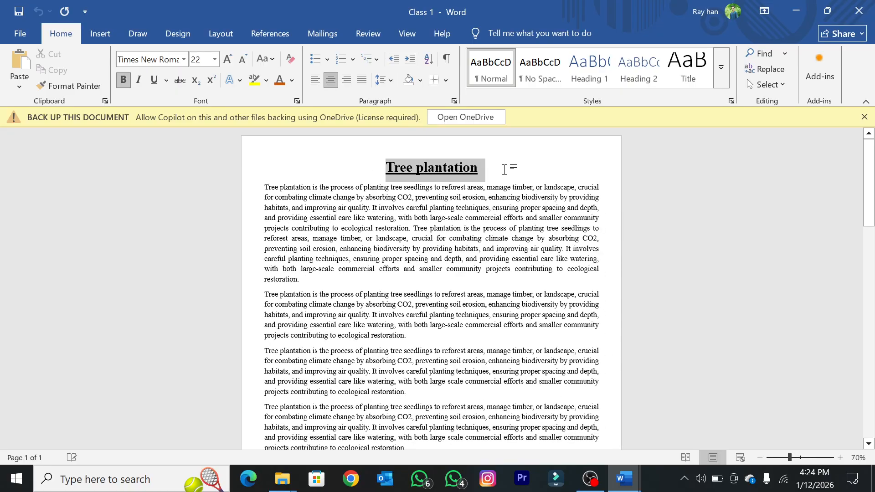
{"action": "left_click", "coordinate": [419, 269]}
{"action": "left_click_drag", "start_coordinate": [385, 167], "coordinate": [507, 177]}
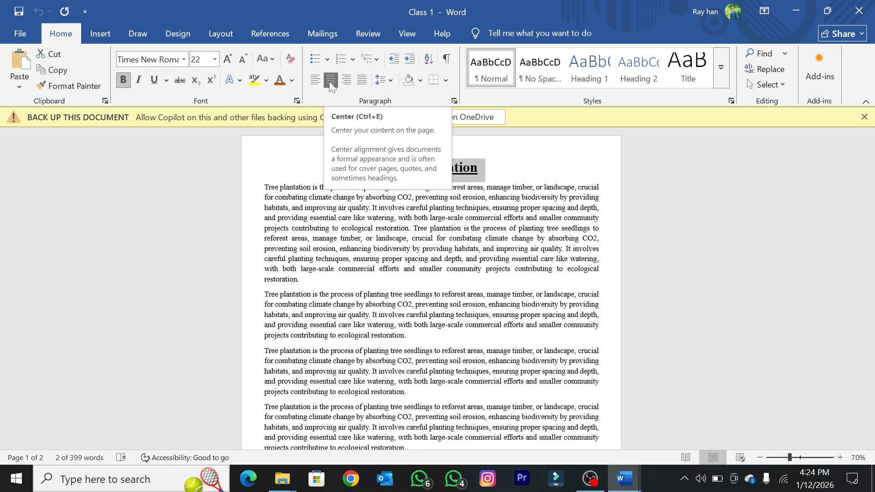
{"action": "left_click", "coordinate": [407, 238]}
{"action": "scroll", "coordinate": [407, 238], "scroll_direction": "up", "scroll_amount": 4}
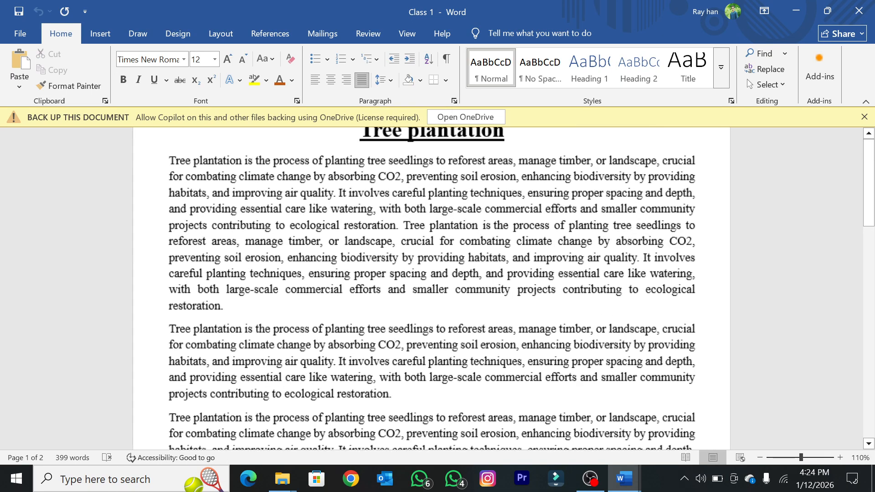
{"action": "left_click_drag", "start_coordinate": [360, 191], "coordinate": [507, 194]}
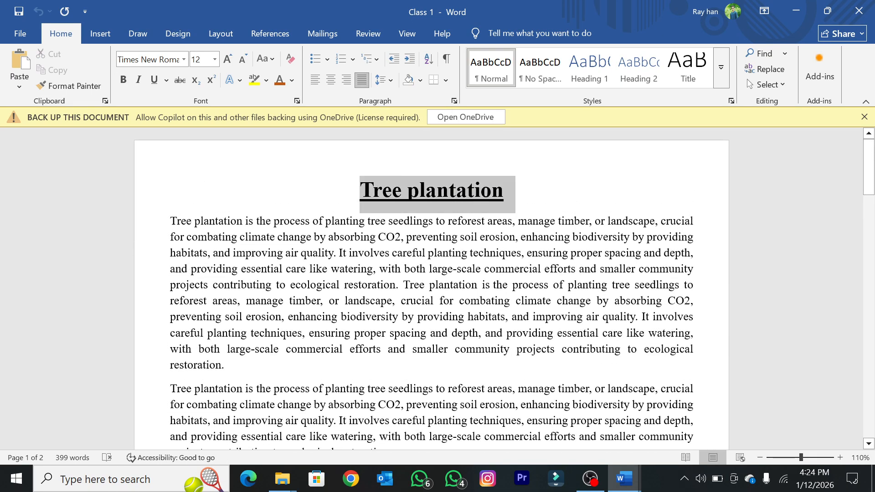
{"action": "left_click", "coordinate": [438, 268]}
{"action": "left_click_drag", "start_coordinate": [360, 191], "coordinate": [571, 207]}
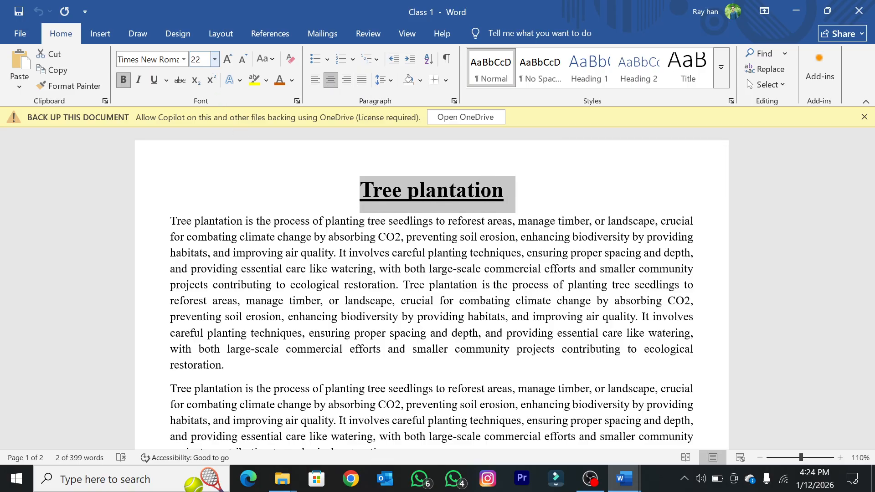
{"action": "left_click", "coordinate": [224, 220]}
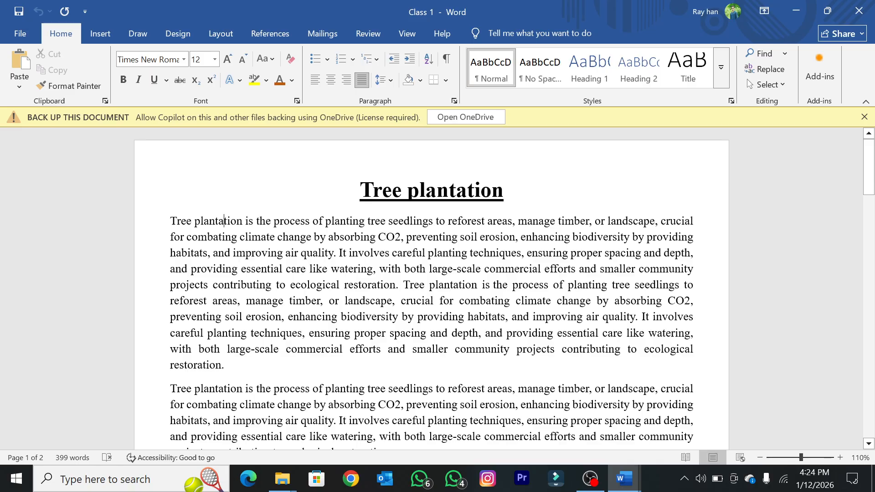
{"action": "left_click_drag", "start_coordinate": [360, 190], "coordinate": [514, 190]}
{"action": "left_click", "coordinate": [417, 300]}
Step: Highlight "or landscape, crucial for combating climate change by absorbing" in the first paragraph in yellow
{"action": "left_click_drag", "start_coordinate": [328, 301], "coordinate": [666, 300]}
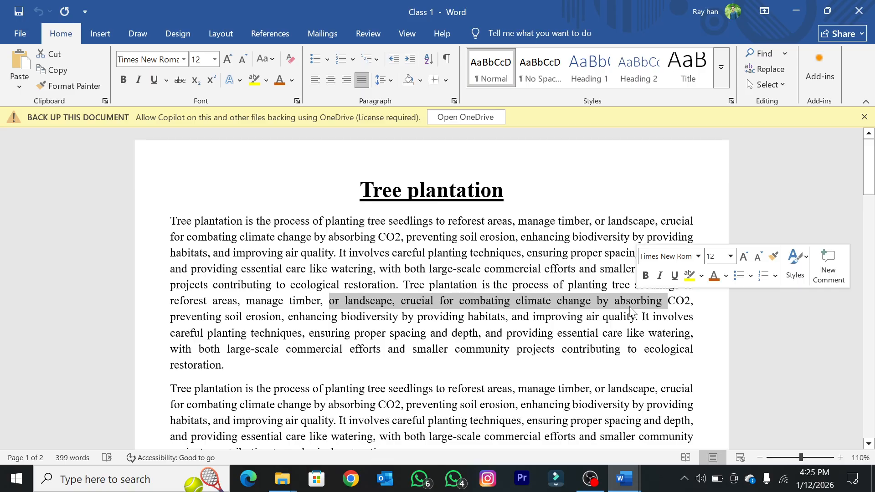
{"action": "left_click", "coordinate": [254, 80]}
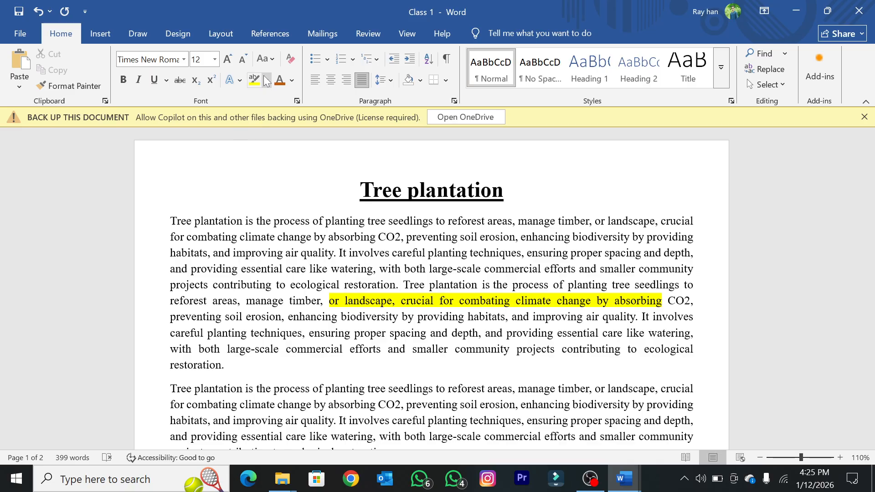
{"action": "left_click", "coordinate": [291, 81]}
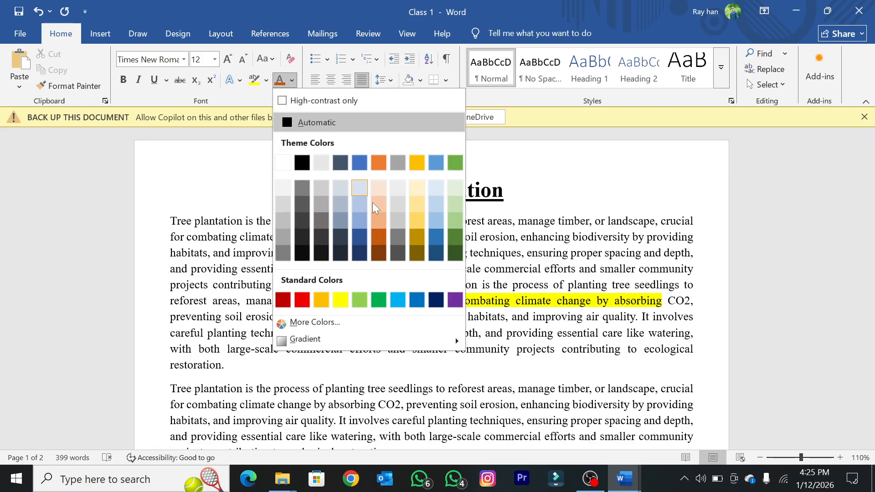
{"action": "left_click", "coordinate": [267, 82]}
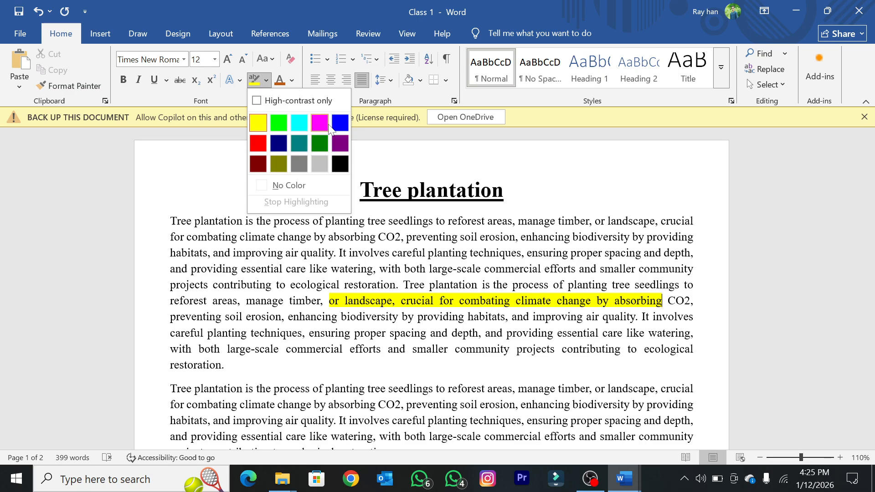
{"action": "left_click", "coordinate": [338, 304]}
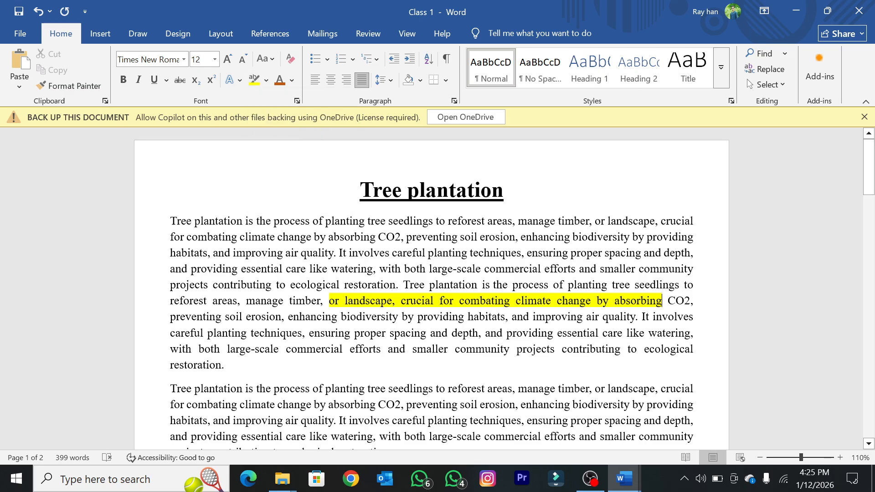
Step: Change the highlight of "or landscape, crucial for combating climate change by absorbing" to bright green
{"action": "left_click_drag", "start_coordinate": [337, 301], "coordinate": [667, 301]}
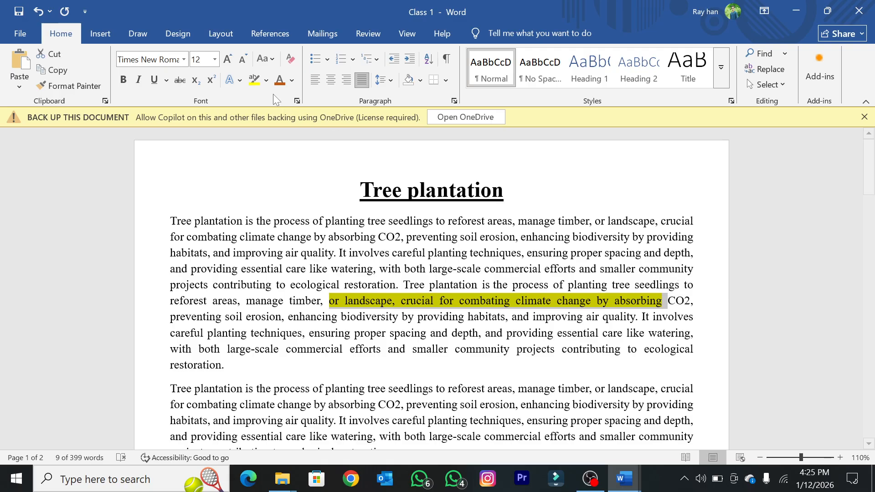
{"action": "left_click", "coordinate": [266, 81]}
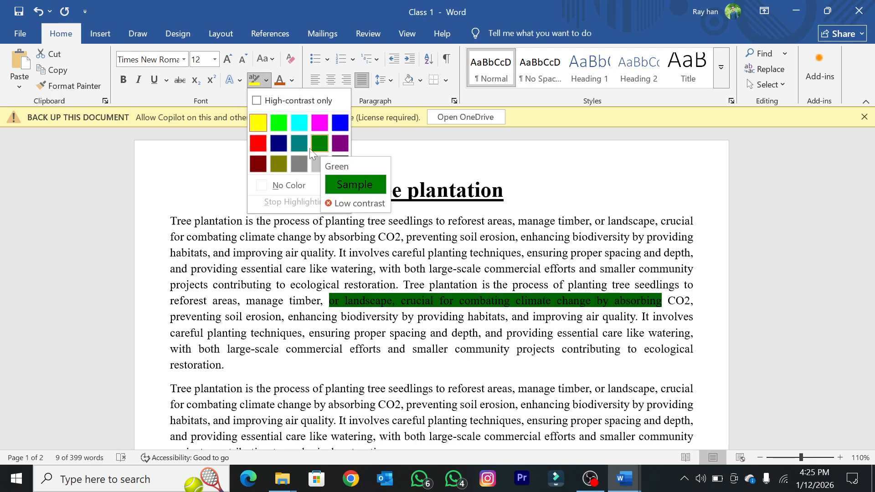
{"action": "left_click", "coordinate": [279, 123]}
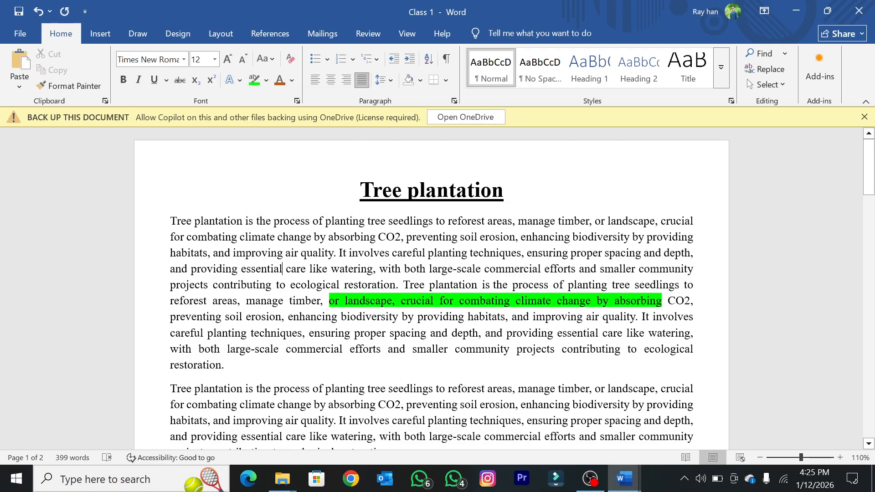
Step: Remove the highlight from "or landscape, crucial for combating climate change by absorbing" in the first paragraph
{"action": "scroll", "coordinate": [281, 174], "scroll_direction": "down", "scroll_amount": 2}
{"action": "scroll", "coordinate": [282, 173], "scroll_direction": "down", "scroll_amount": 4}
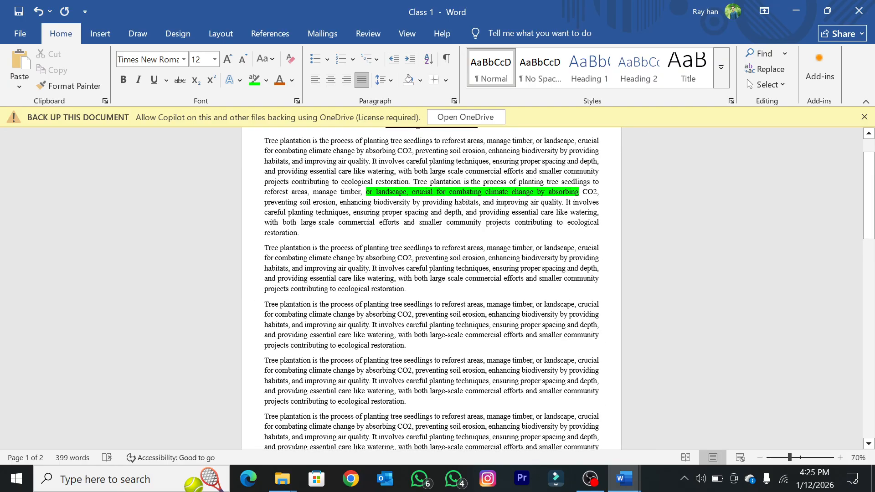
{"action": "scroll", "coordinate": [431, 287], "scroll_direction": "up", "scroll_amount": 1}
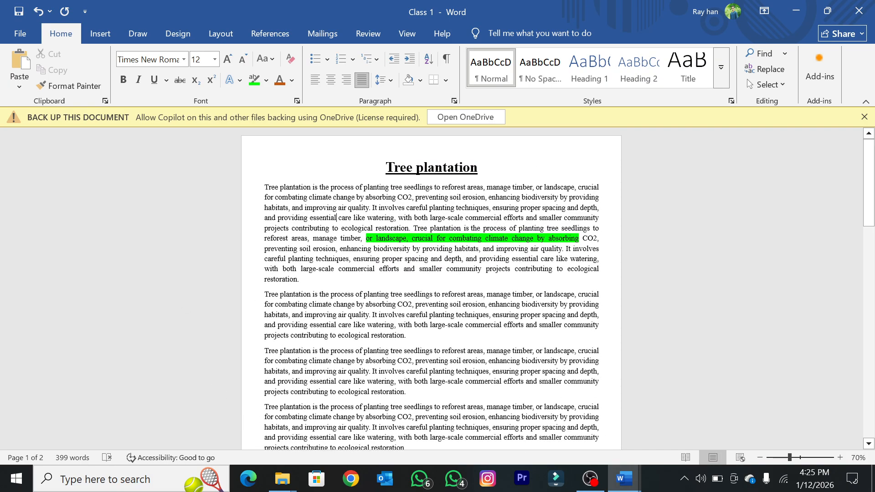
{"action": "scroll", "coordinate": [431, 287], "scroll_direction": "up", "scroll_amount": 8}
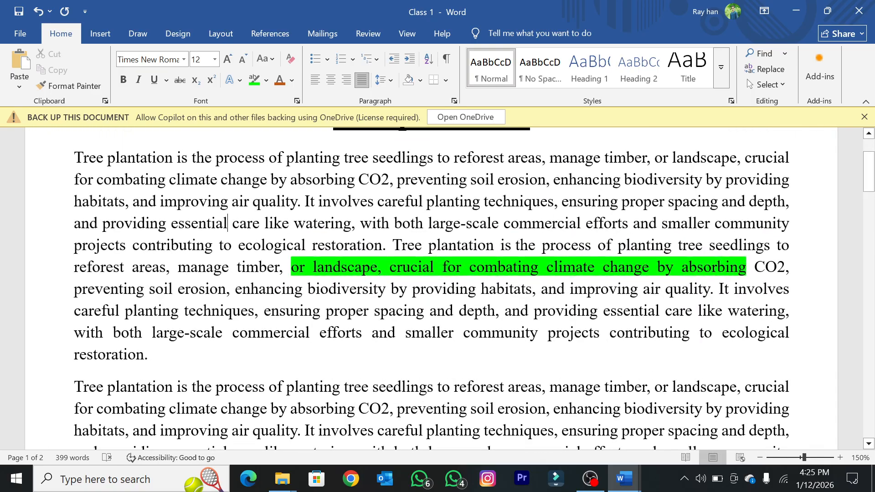
{"action": "left_click_drag", "start_coordinate": [291, 268], "coordinate": [746, 267]}
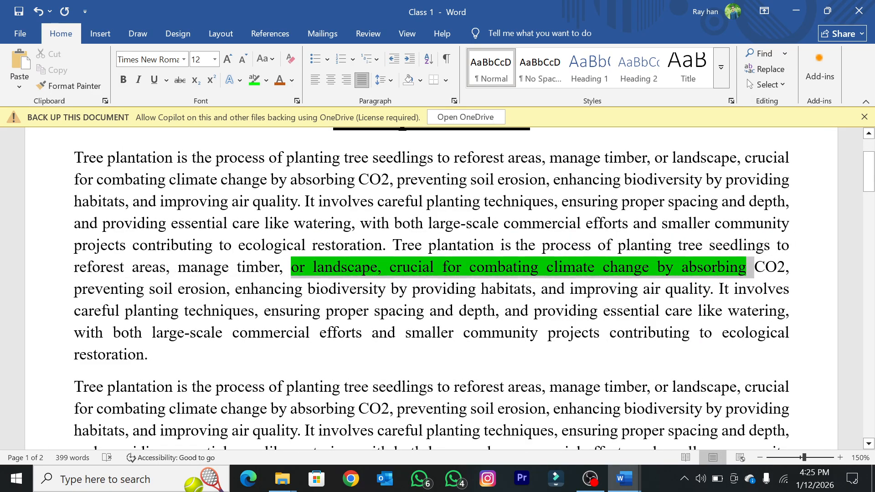
{"action": "left_click", "coordinate": [266, 81]}
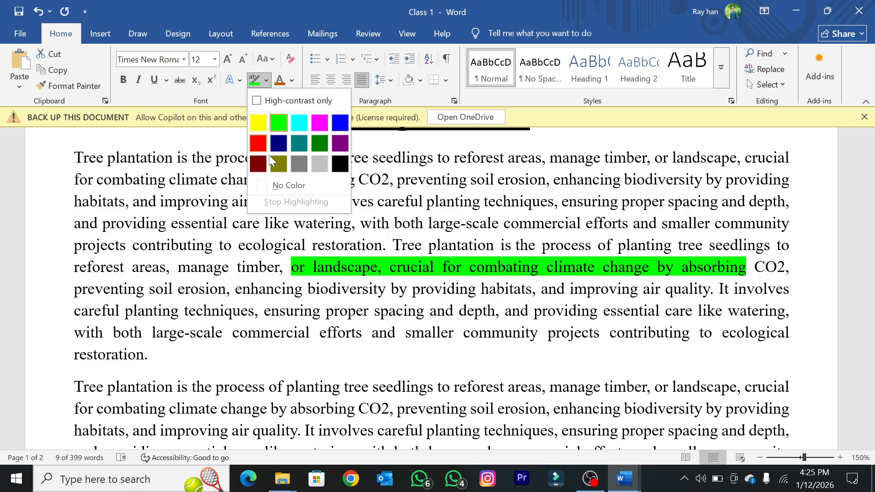
{"action": "left_click", "coordinate": [278, 186]}
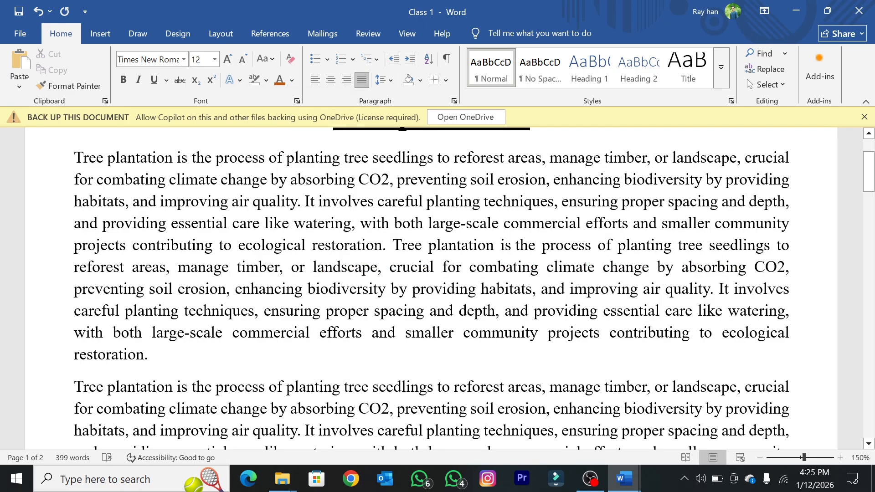
Step: Color the first paragraph's opening words, from "Tree plantation is the process" through "or landscape", with the second-darkest theme orange
{"action": "scroll", "coordinate": [432, 288], "scroll_direction": "down", "scroll_amount": 1}
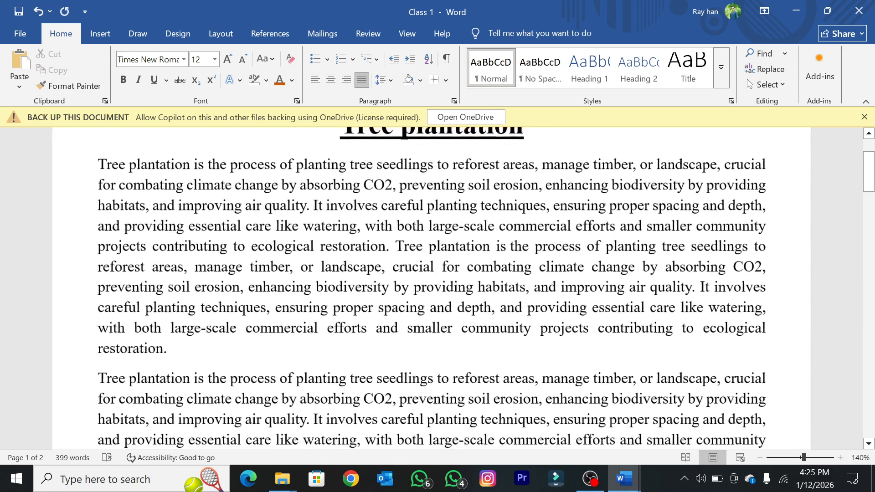
{"action": "left_click_drag", "start_coordinate": [97, 164], "coordinate": [716, 164]}
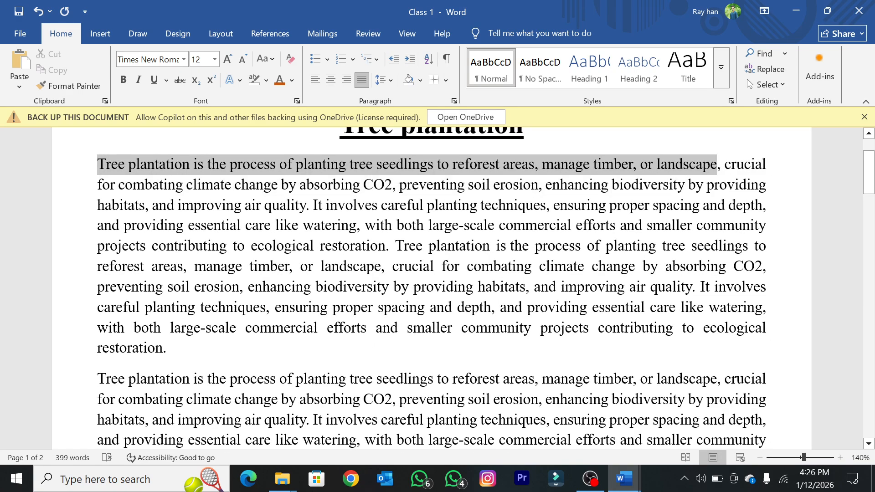
{"action": "left_click", "coordinate": [291, 81]}
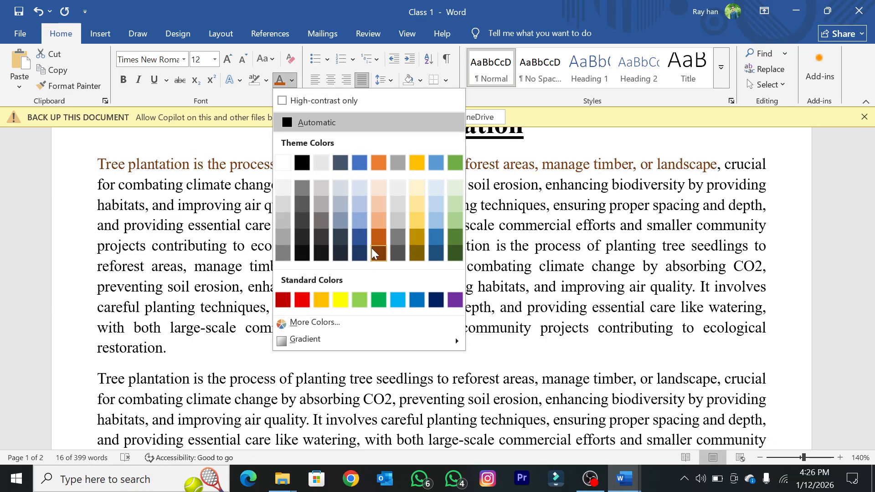
{"action": "left_click", "coordinate": [378, 237]}
{"action": "left_click", "coordinate": [341, 245]}
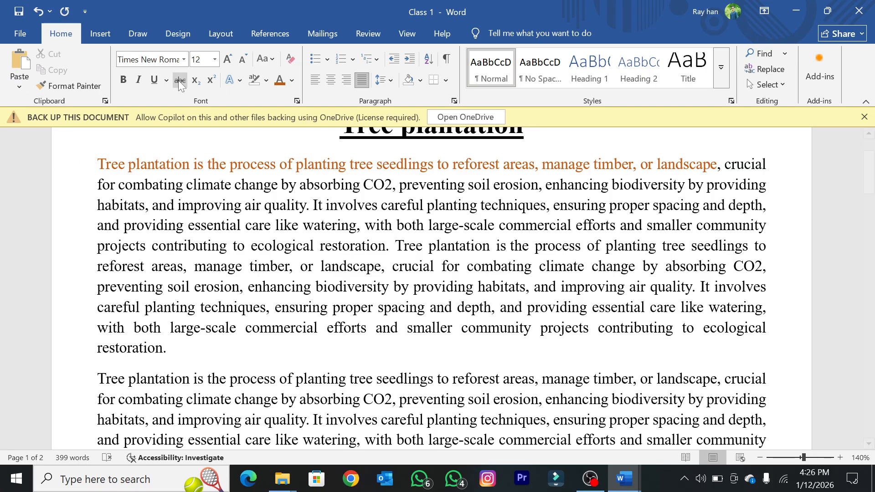
Step: Undo the orange font color on the first paragraph's opening words
{"action": "left_click", "coordinate": [292, 81]}
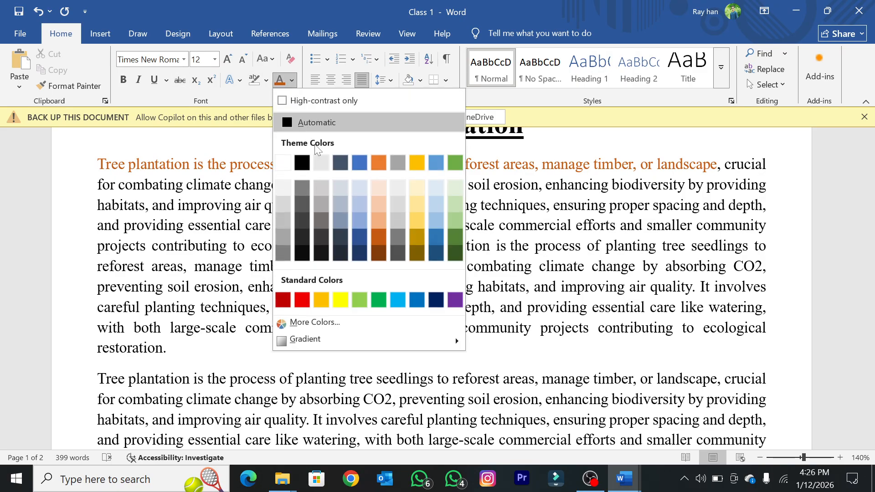
{"action": "left_click", "coordinate": [627, 252]}
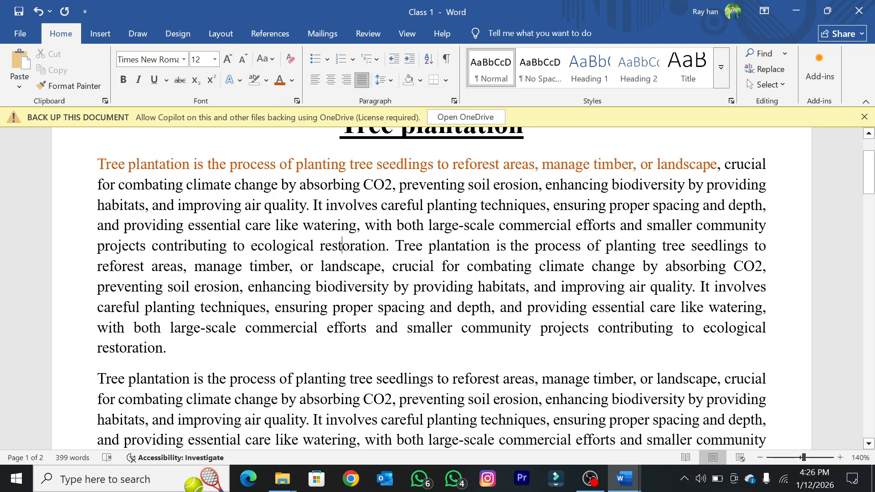
{"action": "key", "text": "ctrl+z"}
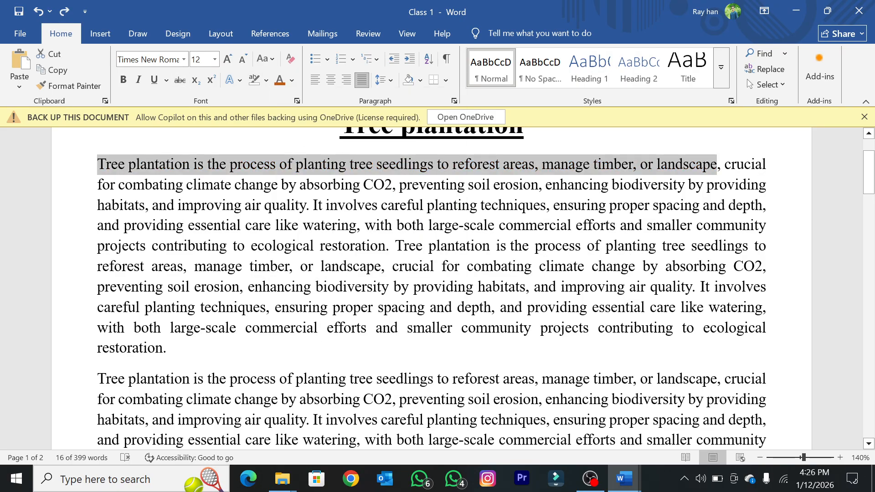
{"action": "left_click", "coordinate": [508, 266]}
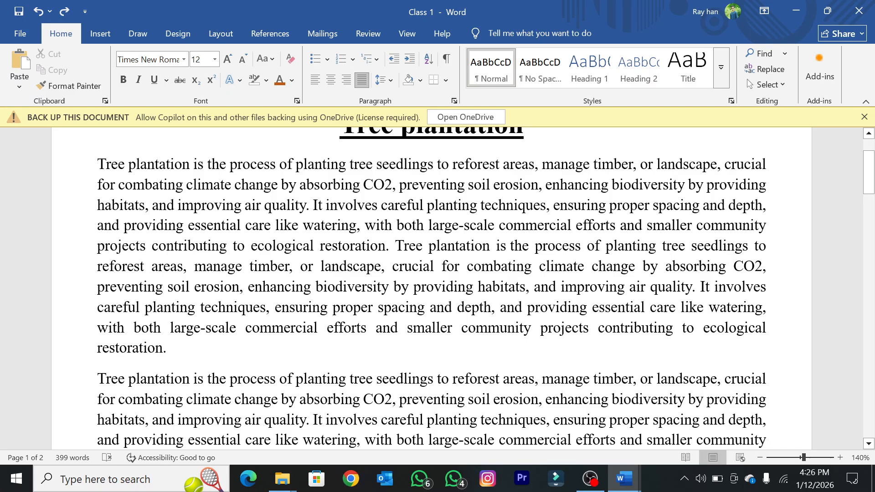
Step: Delete the final "n" of "restoration" at the end of the first paragraph and undo the deletion
{"action": "left_click", "coordinate": [163, 348]}
{"action": "key", "text": "BackSpace"}
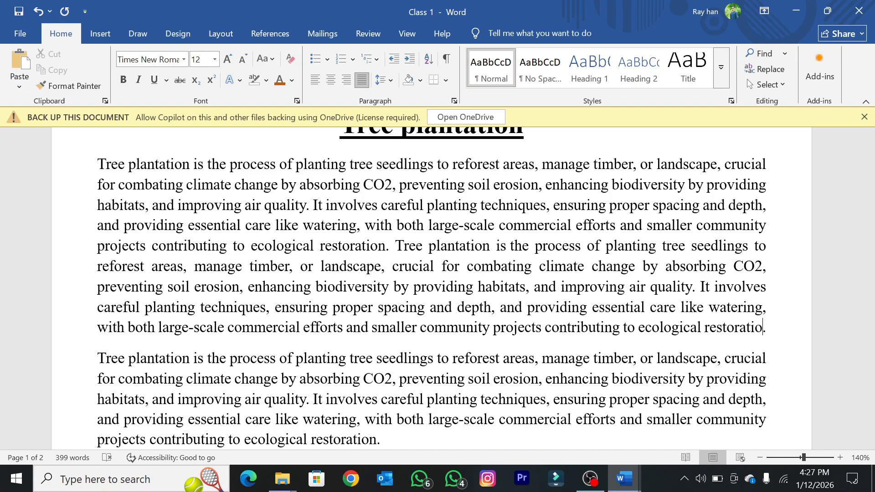
{"action": "type", "text": "n."}
{"action": "key", "text": "ctrl+z"}
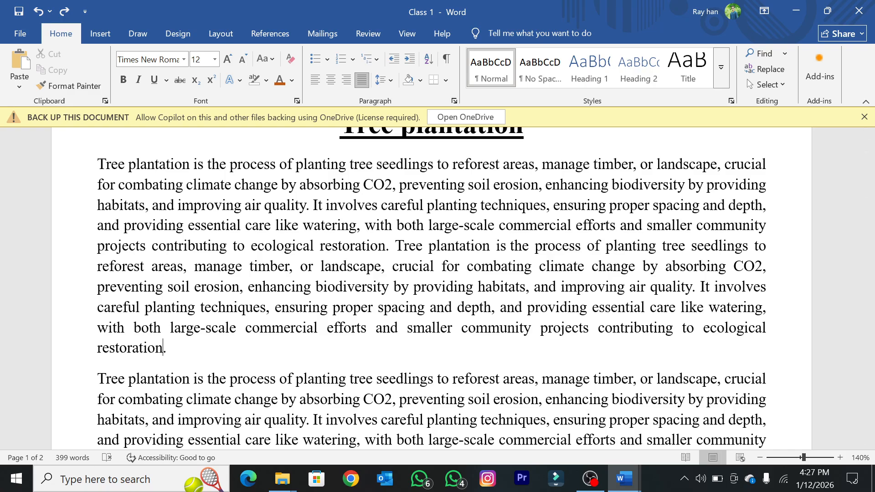
{"action": "key", "text": "BackSpace"}
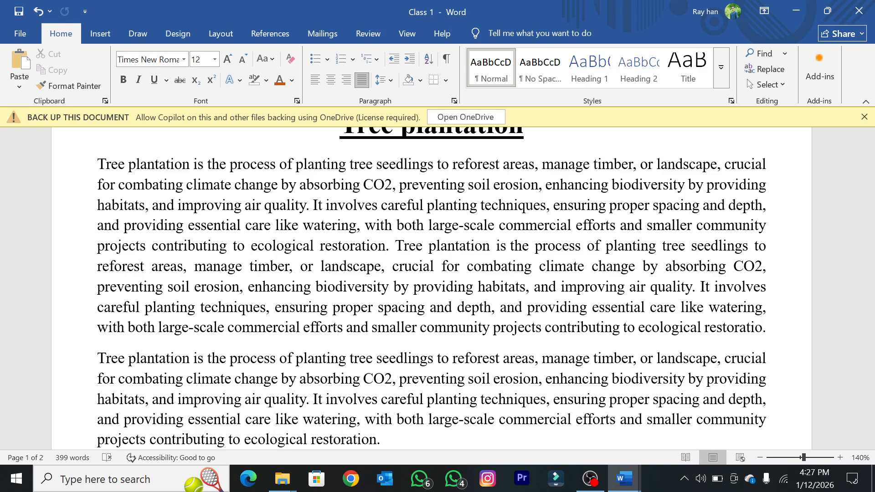
{"action": "key", "text": "ctrl+z"}
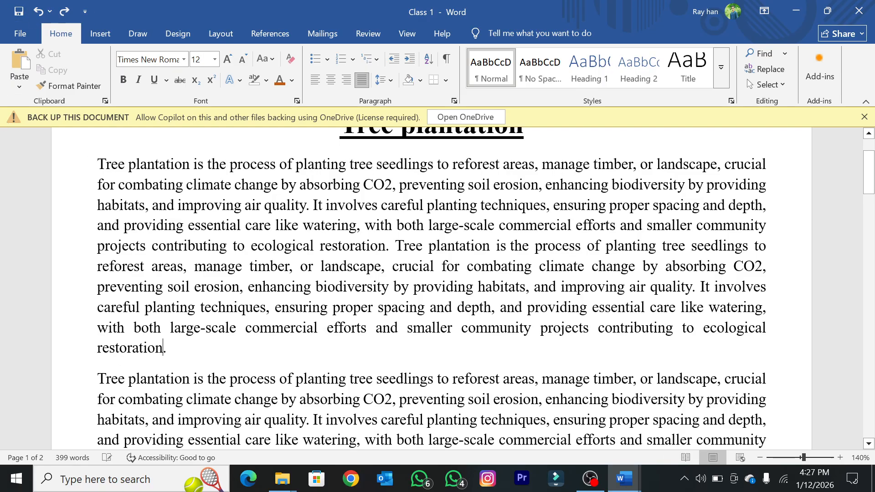
Step: Switch to the "About Creative IT" document and return to "Class 1"
{"action": "mouse_move", "coordinate": [624, 478]}
{"action": "left_click", "coordinate": [683, 410]}
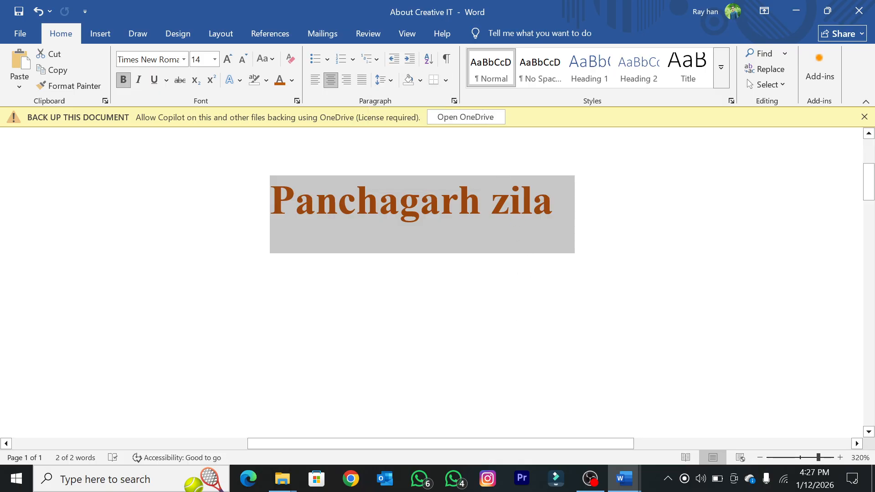
{"action": "left_click", "coordinate": [632, 487]}
{"action": "left_click", "coordinate": [703, 419]}
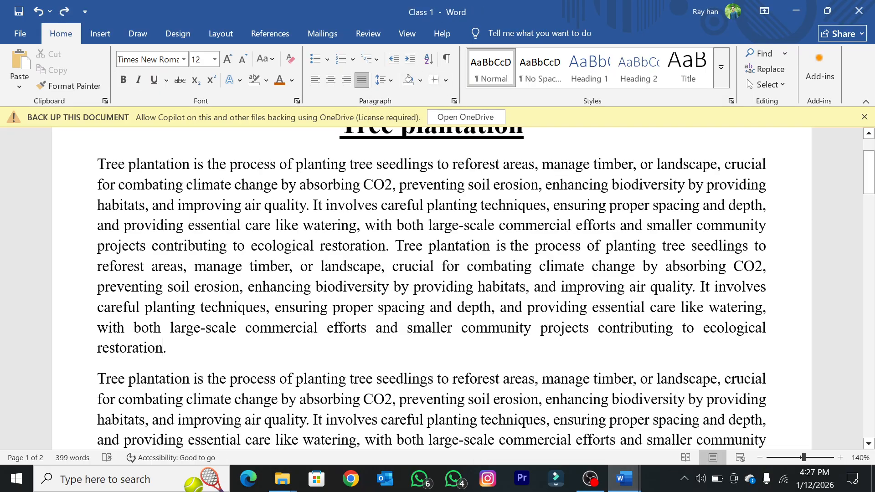
Step: Left-align everything from the first body paragraph through the table on page 2
{"action": "left_click_drag", "start_coordinate": [97, 164], "coordinate": [428, 449]}
{"action": "left_click", "coordinate": [315, 80]}
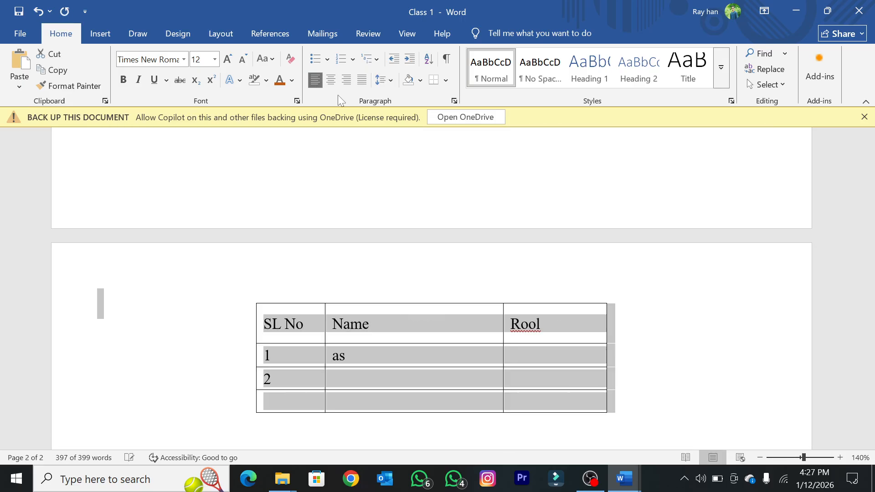
{"action": "scroll", "coordinate": [402, 249], "scroll_direction": "up", "scroll_amount": 4}
{"action": "scroll", "coordinate": [399, 219], "scroll_direction": "up", "scroll_amount": 7}
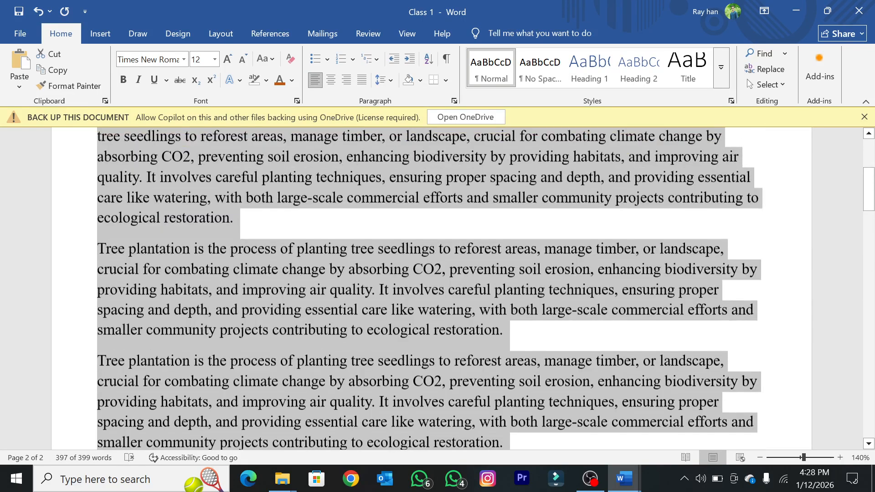
{"action": "left_click", "coordinate": [400, 227]}
Step: Justify all the body paragraphs below the "Tree plantation" title
{"action": "scroll", "coordinate": [400, 227], "scroll_direction": "down", "scroll_amount": 4}
{"action": "scroll", "coordinate": [400, 227], "scroll_direction": "down", "scroll_amount": 1}
{"action": "scroll", "coordinate": [400, 227], "scroll_direction": "up", "scroll_amount": 3}
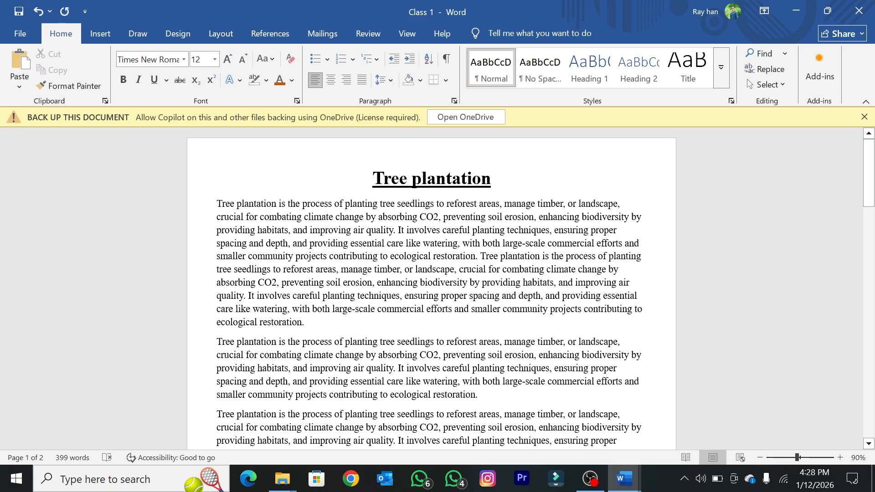
{"action": "scroll", "coordinate": [432, 292], "scroll_direction": "down", "scroll_amount": 4}
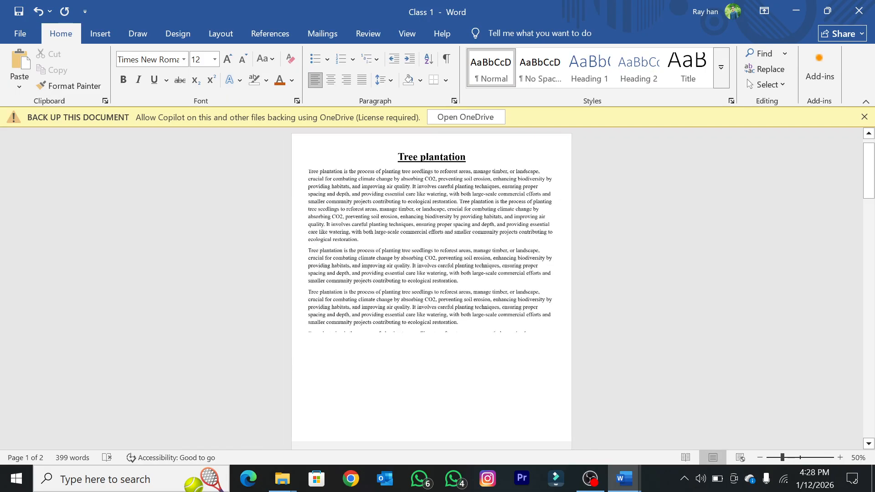
{"action": "scroll", "coordinate": [432, 291], "scroll_direction": "up", "scroll_amount": 1}
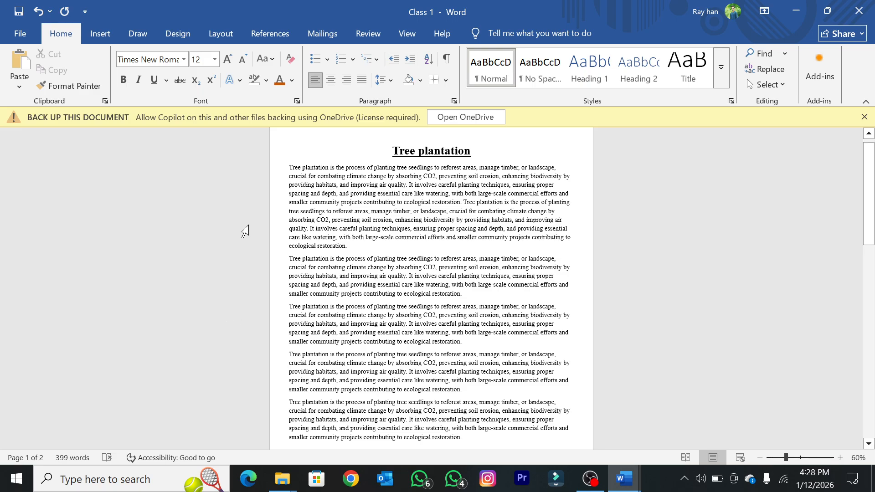
{"action": "key", "text": "shift+Down"}
{"action": "key", "text": "shift+Down"}
{"action": "key", "text": "shift+Down"}
{"action": "key", "text": "shift+Down"}
{"action": "key", "text": "shift+Down"}
{"action": "key", "text": "shift+Down"}
{"action": "key", "text": "shift+Down"}
{"action": "key", "text": "shift+Down"}
{"action": "key", "text": "shift+Down"}
{"action": "key", "text": "shift+Down"}
{"action": "key", "text": "shift+Down"}
{"action": "key", "text": "shift+Down"}
{"action": "key", "text": "shift+Down"}
{"action": "key", "text": "shift+Down"}
{"action": "key", "text": "shift+Down"}
{"action": "key", "text": "shift+Down"}
{"action": "key", "text": "shift+Down"}
{"action": "key", "text": "shift+Down"}
{"action": "key", "text": "shift+Down"}
{"action": "key", "text": "shift+Down"}
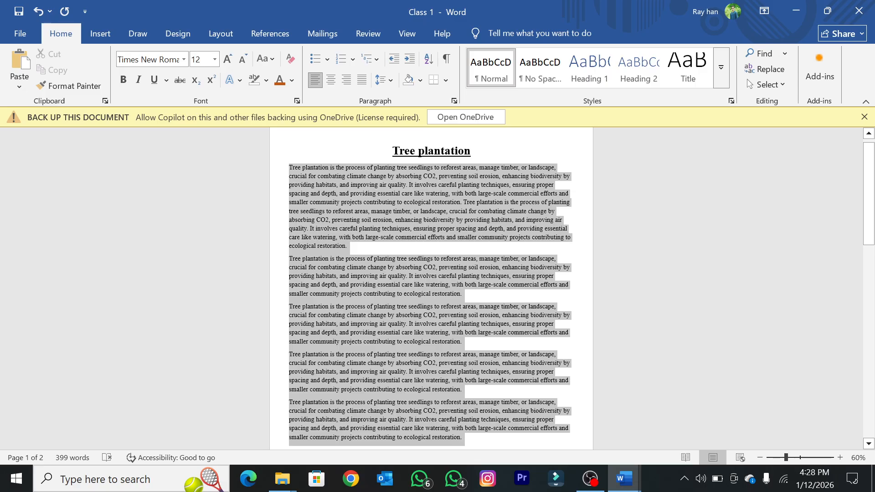
{"action": "scroll", "coordinate": [425, 299], "scroll_direction": "down", "scroll_amount": 2}
{"action": "scroll", "coordinate": [424, 297], "scroll_direction": "up", "scroll_amount": 2}
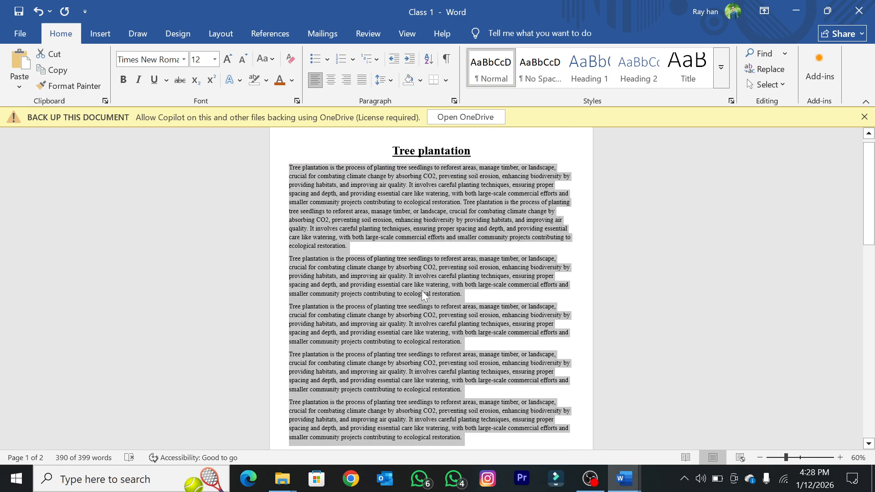
{"action": "left_click", "coordinate": [361, 80]}
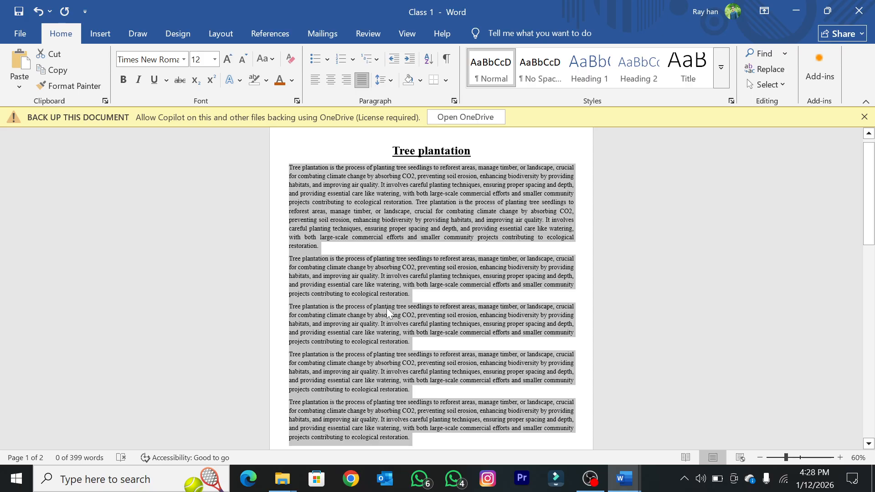
Step: Left-align the body paragraphs under the title again, and return them to justified alignment
{"action": "left_click", "coordinate": [387, 306]}
{"action": "left_click_drag", "start_coordinate": [289, 168], "coordinate": [412, 437]}
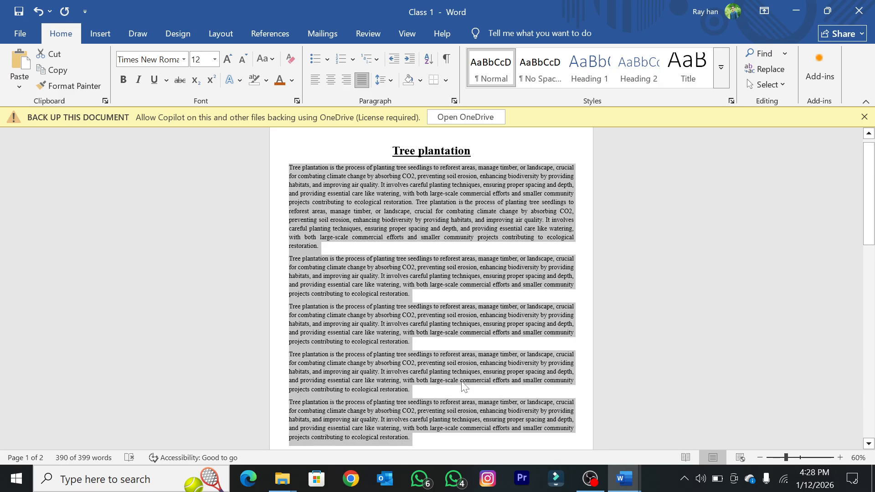
{"action": "key", "text": "ctrl+l"}
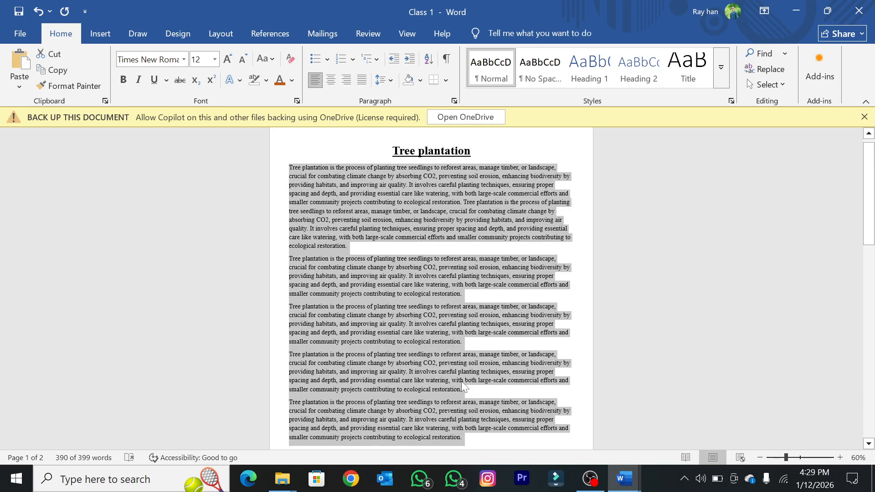
{"action": "key", "text": "ctrl+j"}
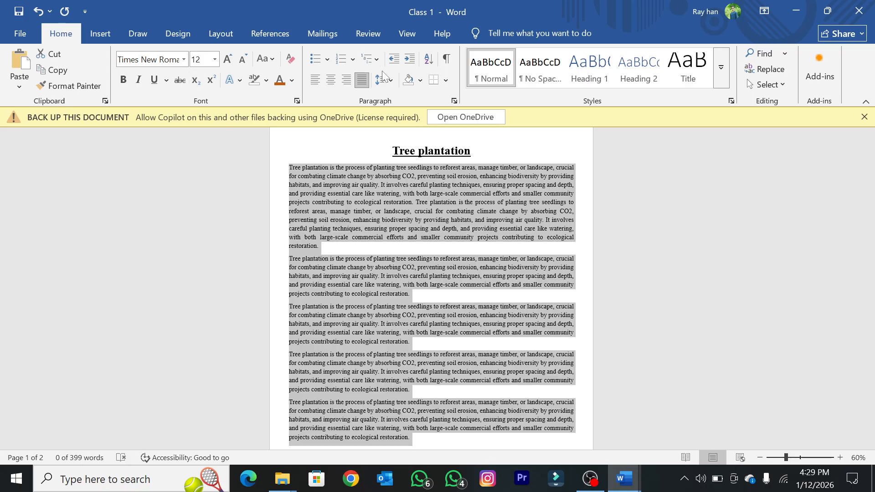
{"action": "left_click", "coordinate": [431, 249]}
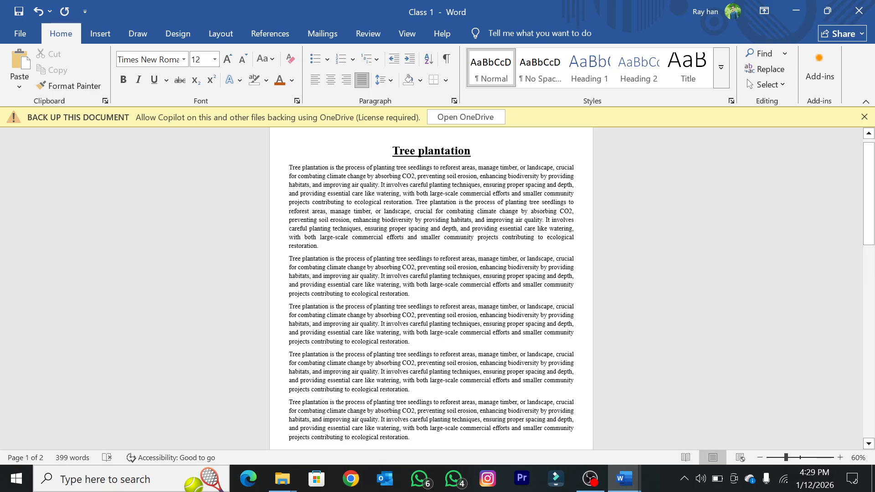
Step: Close the "Class 1" document without saving its changes
{"action": "left_click", "coordinate": [859, 11]}
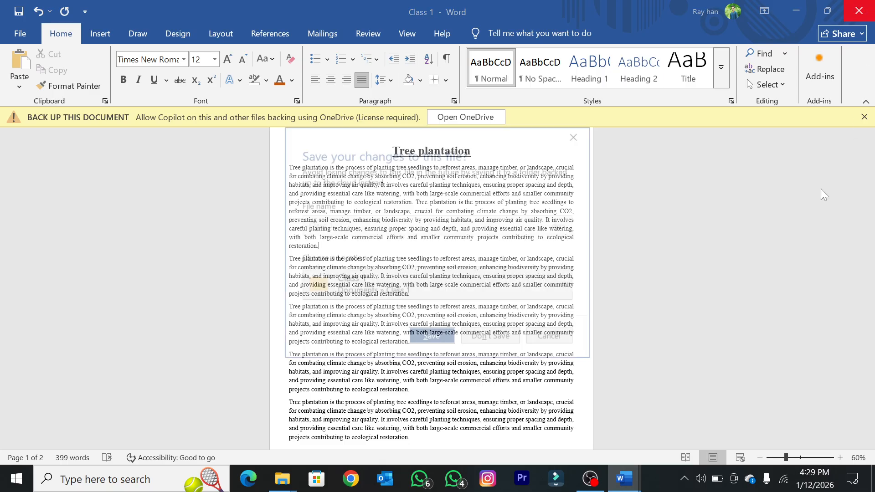
{"action": "left_click", "coordinate": [510, 336]}
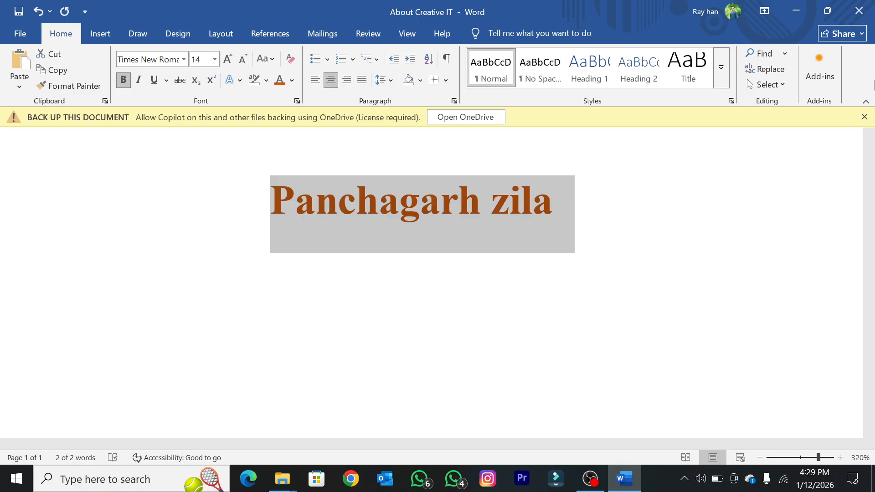
Step: Save the "About Creative IT" document and close it
{"action": "left_click", "coordinate": [761, 264]}
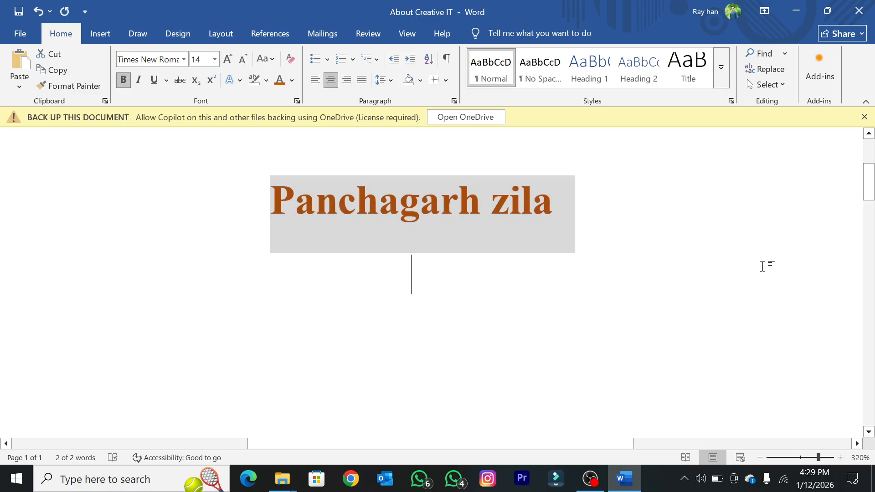
{"action": "left_click", "coordinate": [18, 11]}
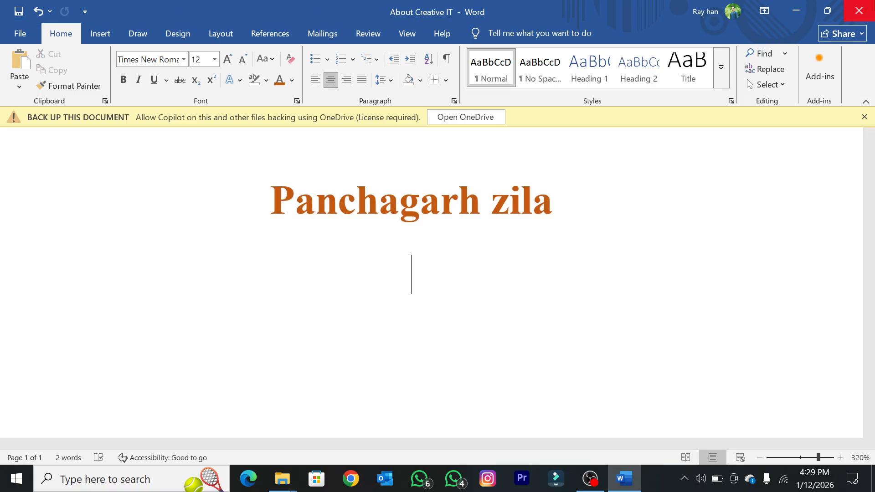
{"action": "left_click", "coordinate": [858, 11]}
{"action": "left_click", "coordinate": [858, 8]}
{"action": "left_click", "coordinate": [858, 8]}
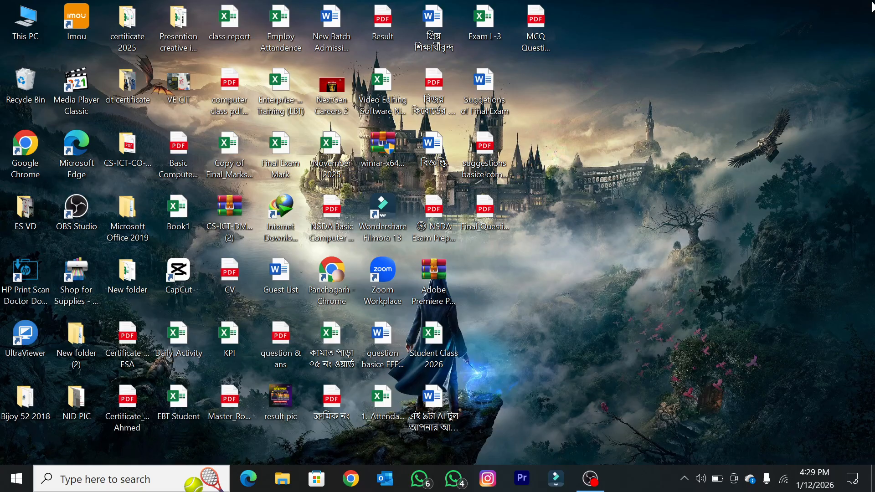
Step: Refresh the Windows desktop twice
{"action": "right_click", "coordinate": [783, 57]}
{"action": "right_click", "coordinate": [716, 64]}
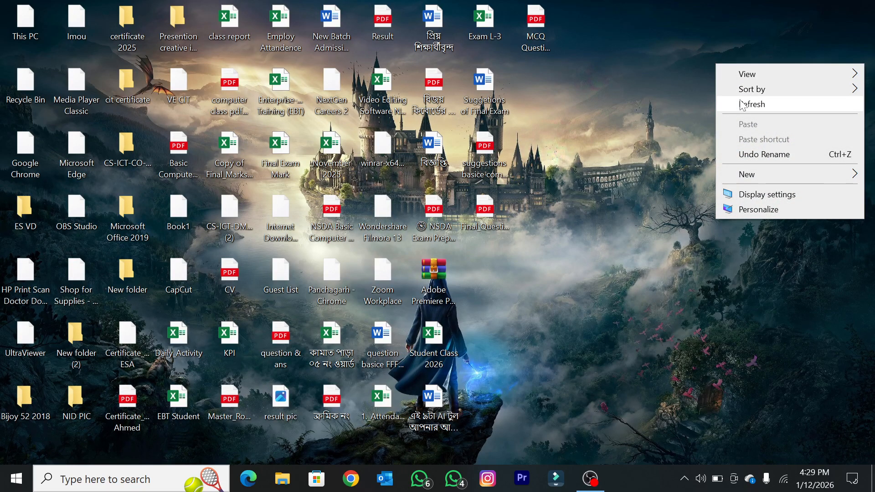
{"action": "left_click", "coordinate": [740, 103]}
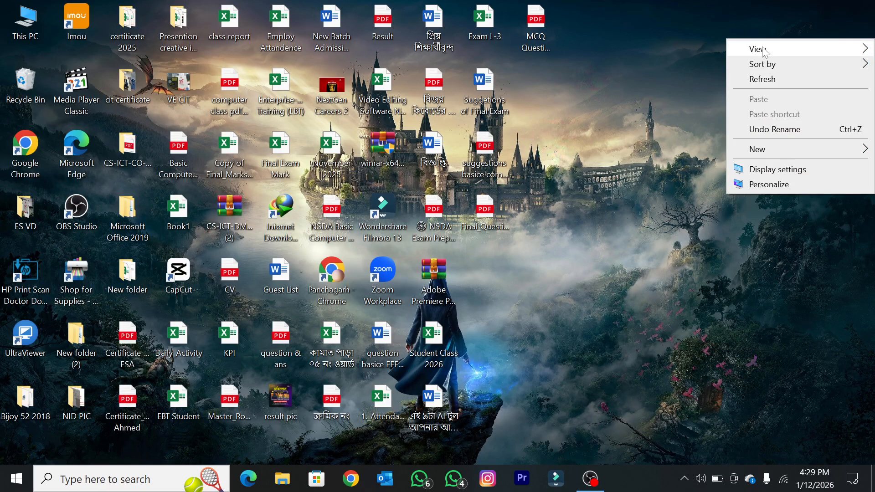
{"action": "left_click", "coordinate": [763, 78]}
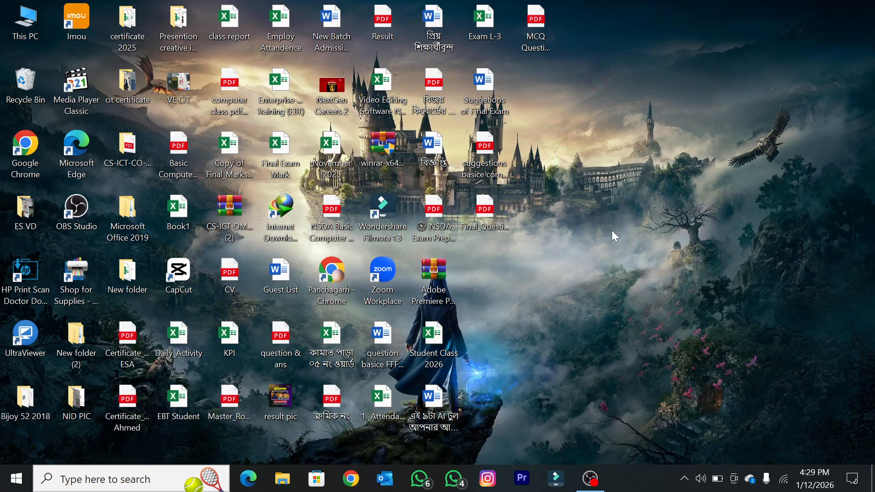
Step: Search Windows for "word", launch Word and create a blank document
{"action": "left_click", "coordinate": [6, 487]}
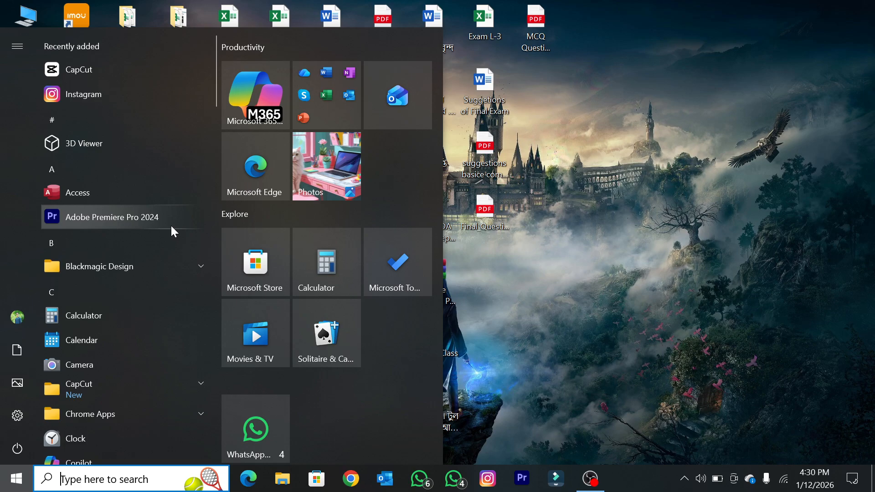
{"action": "type", "text": "word"}
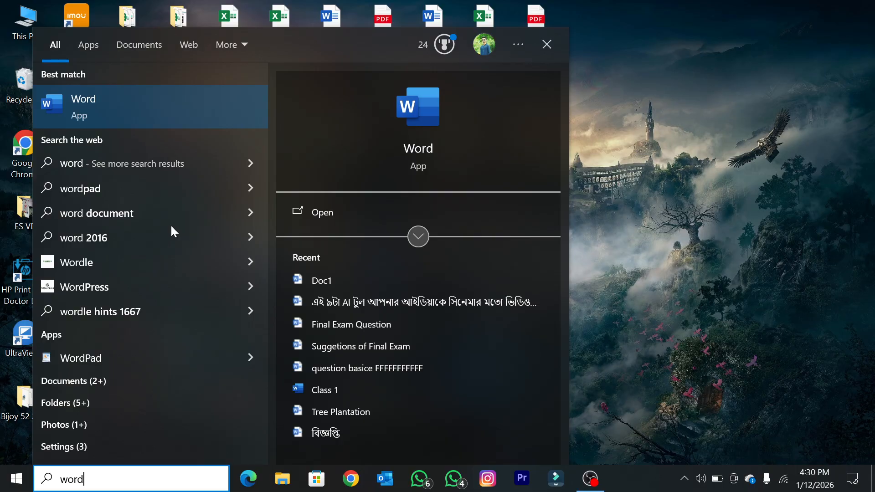
{"action": "left_click", "coordinate": [109, 113]}
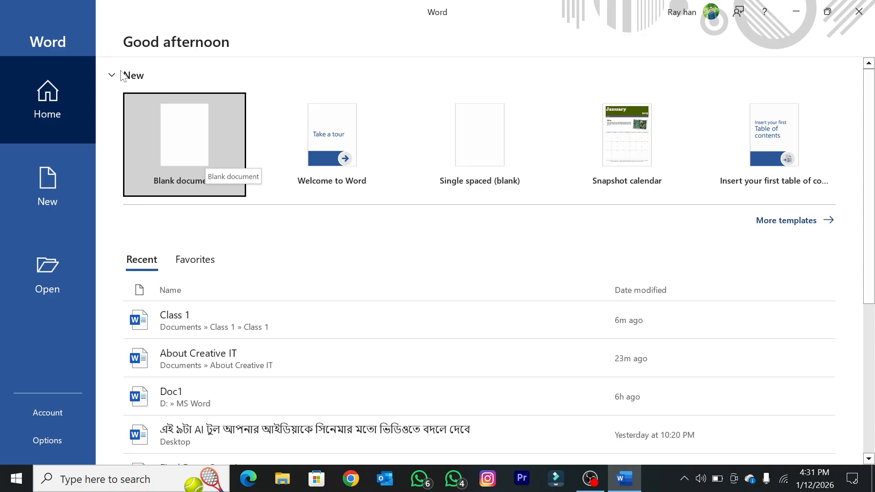
{"action": "left_click", "coordinate": [157, 127]}
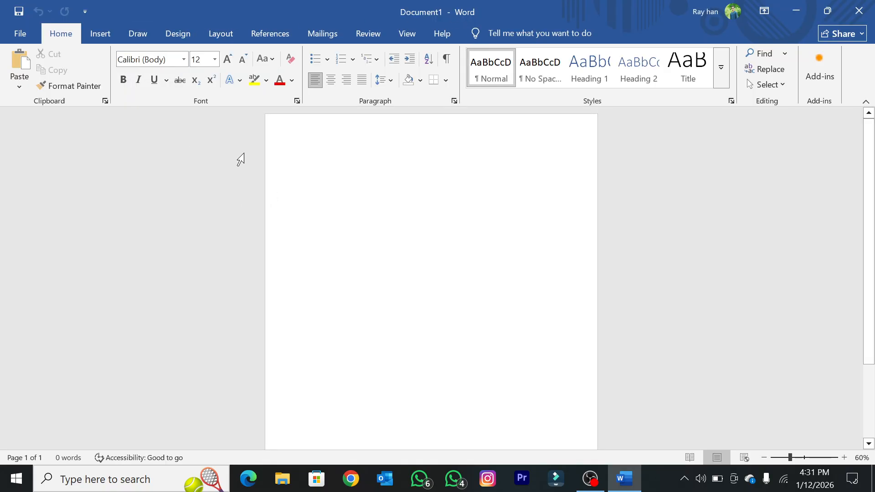
Step: Set the ribbon display option to Show Tabs and Commands in the blank document
{"action": "left_click", "coordinate": [763, 13]}
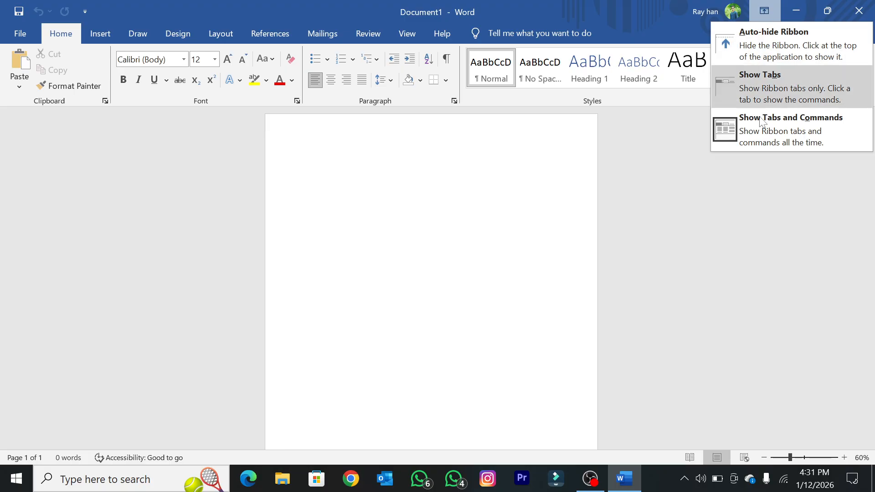
{"action": "left_click", "coordinate": [774, 125]}
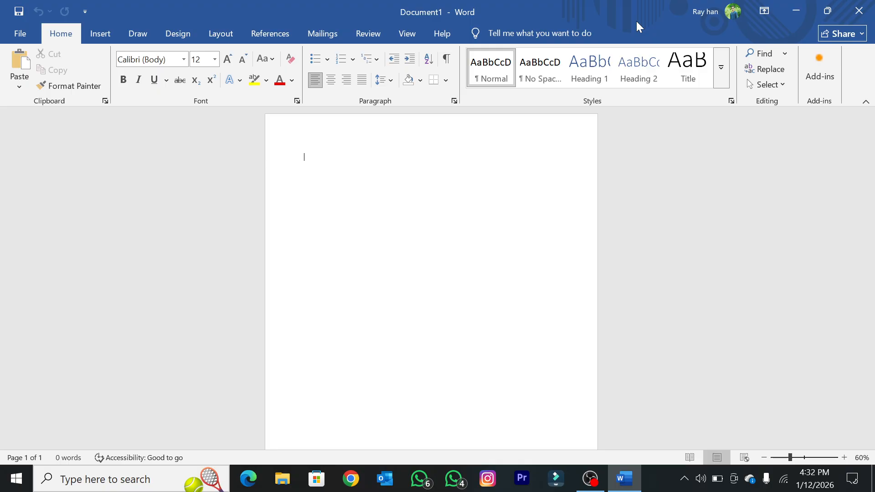
{"action": "left_click", "coordinate": [765, 13]}
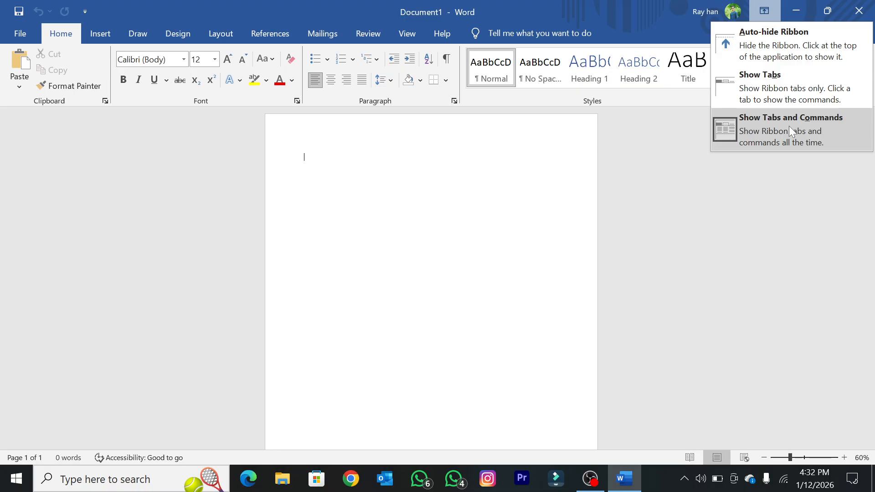
{"action": "left_click", "coordinate": [809, 141]}
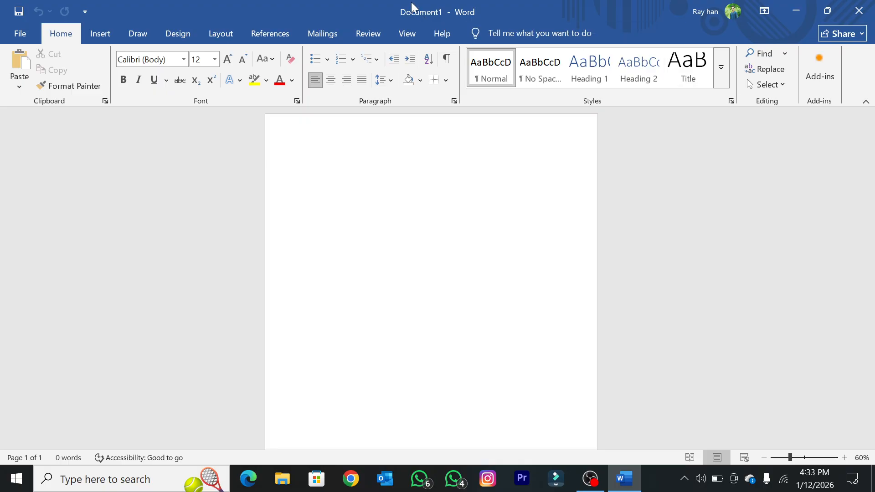
Step: View the file start page with its templates and recent documents, and return to the blank document
{"action": "left_click", "coordinate": [18, 40]}
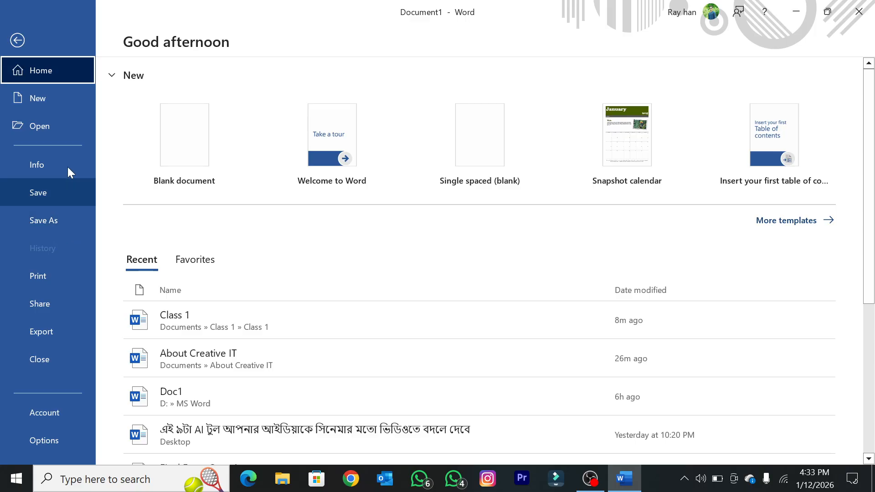
{"action": "left_click", "coordinate": [20, 38]}
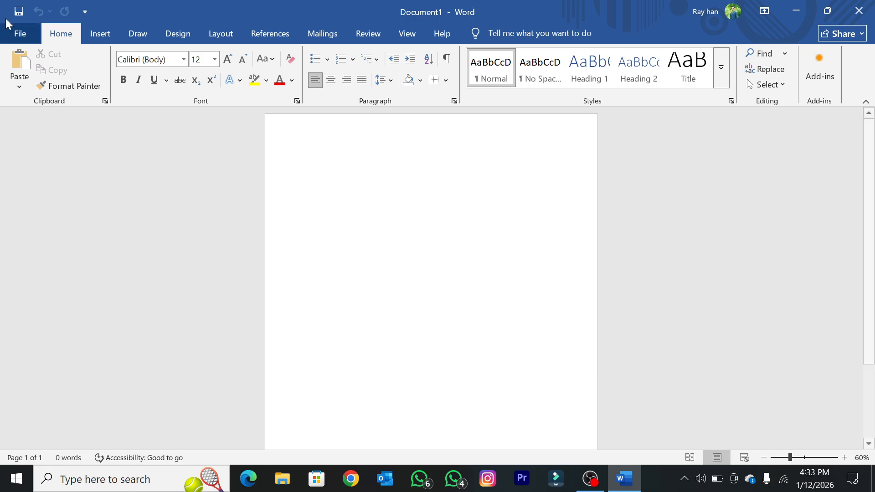
{"action": "left_click", "coordinate": [18, 34]}
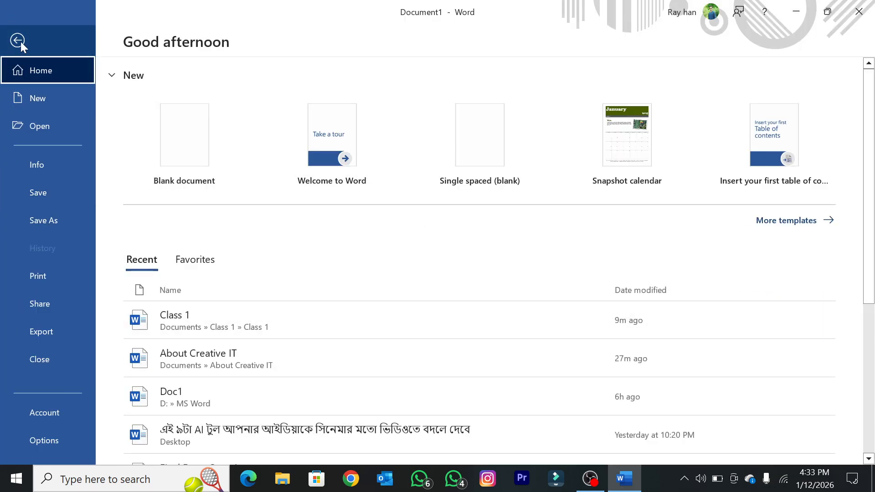
{"action": "left_click", "coordinate": [75, 53]}
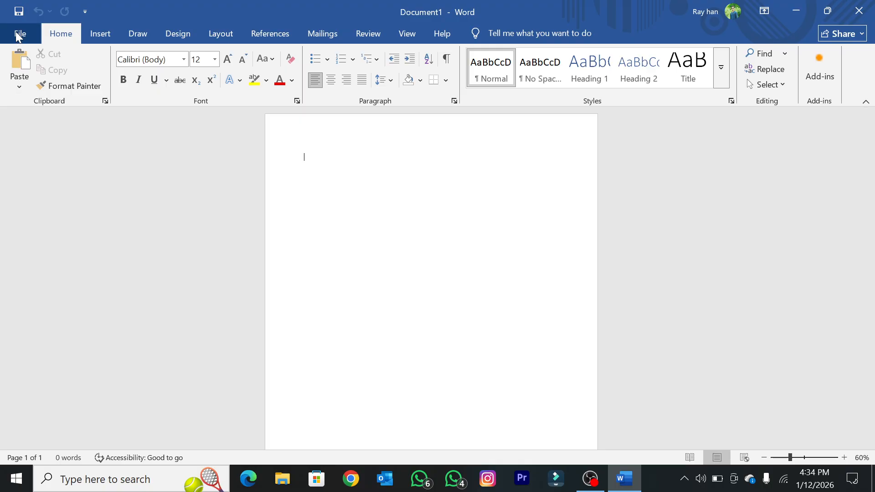
Step: Start saving the blank document under Save As and browse to the Documents folder as its location
{"action": "left_click", "coordinate": [18, 36]}
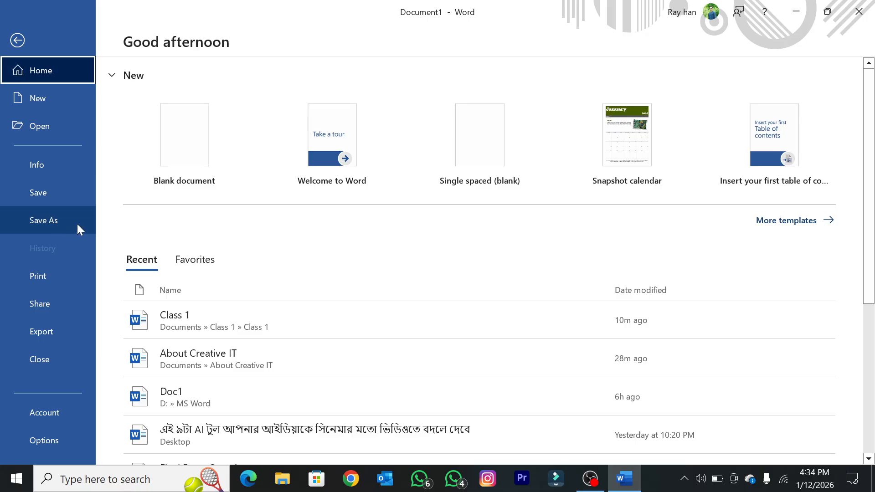
{"action": "left_click", "coordinate": [53, 219]}
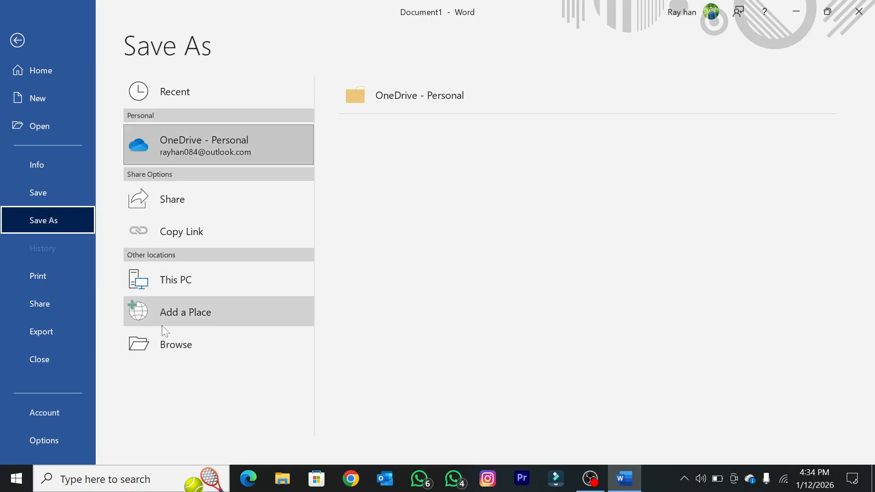
{"action": "left_click", "coordinate": [185, 350]}
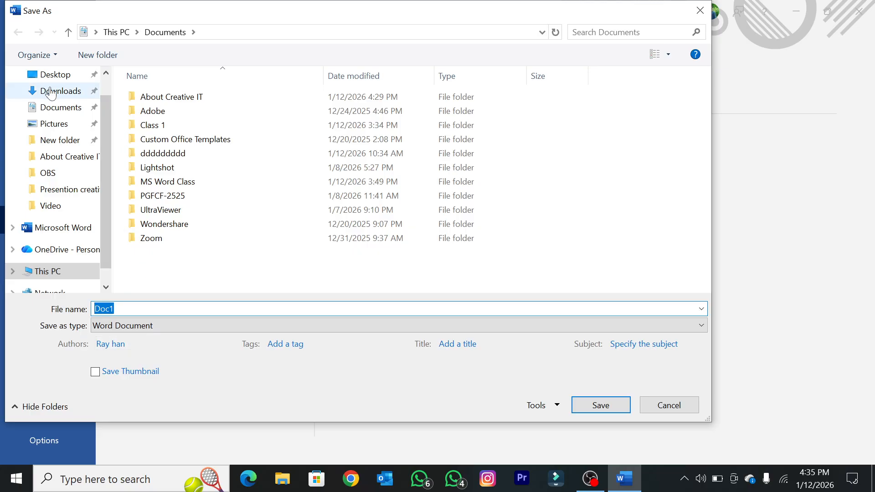
{"action": "scroll", "coordinate": [46, 121], "scroll_direction": "up", "scroll_amount": 1}
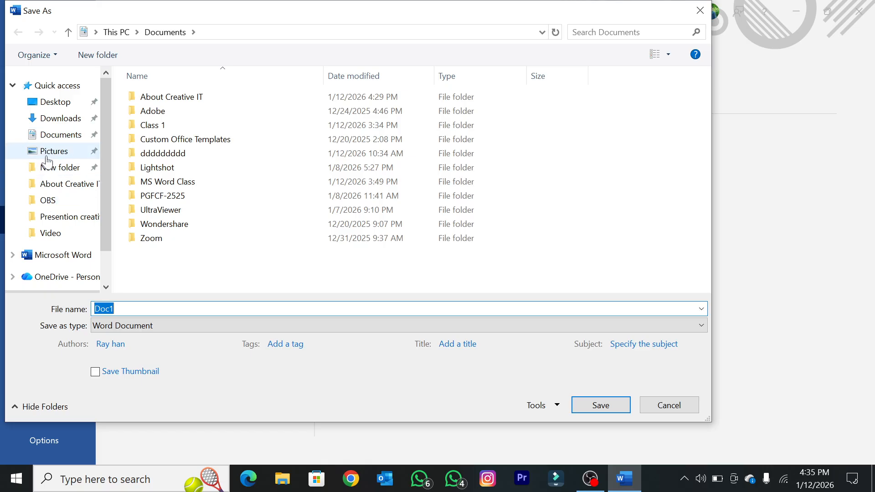
{"action": "scroll", "coordinate": [58, 207], "scroll_direction": "down", "scroll_amount": 2}
{"action": "scroll", "coordinate": [54, 192], "scroll_direction": "up", "scroll_amount": 2}
{"action": "scroll", "coordinate": [52, 185], "scroll_direction": "down", "scroll_amount": 2}
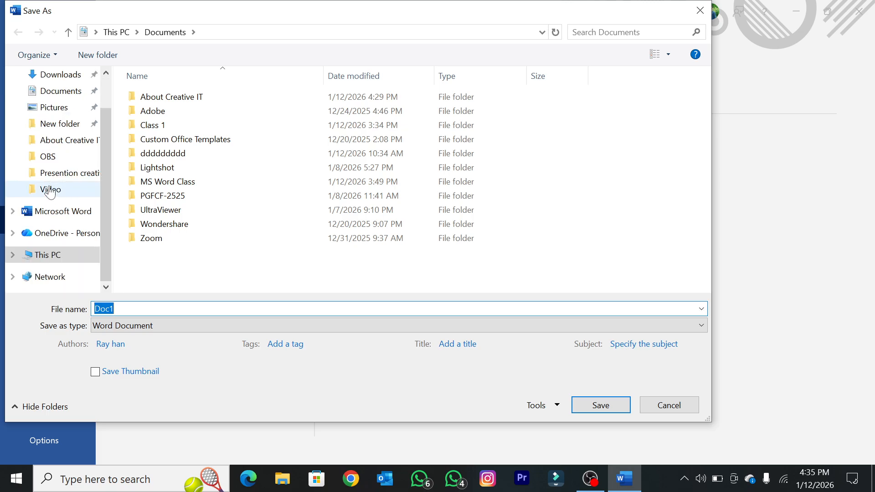
{"action": "scroll", "coordinate": [59, 175], "scroll_direction": "up", "scroll_amount": 2}
{"action": "scroll", "coordinate": [59, 171], "scroll_direction": "down", "scroll_amount": 2}
{"action": "scroll", "coordinate": [50, 150], "scroll_direction": "up", "scroll_amount": 2}
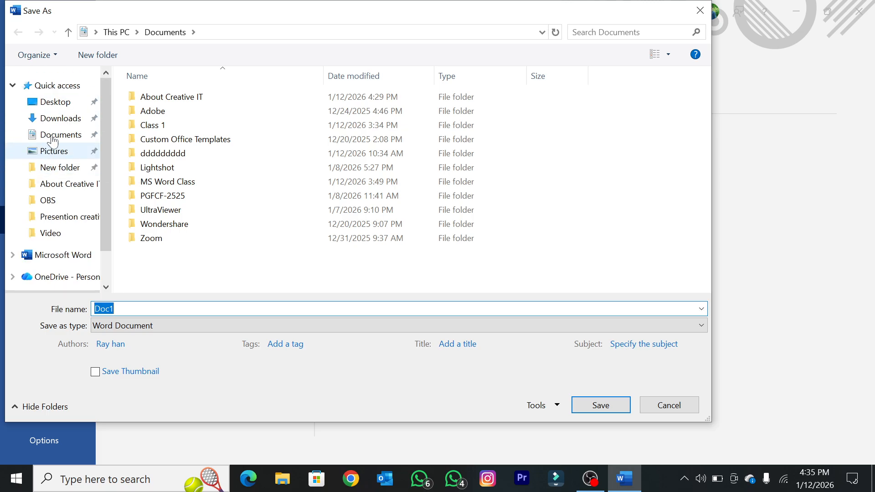
{"action": "scroll", "coordinate": [51, 166], "scroll_direction": "down", "scroll_amount": 2}
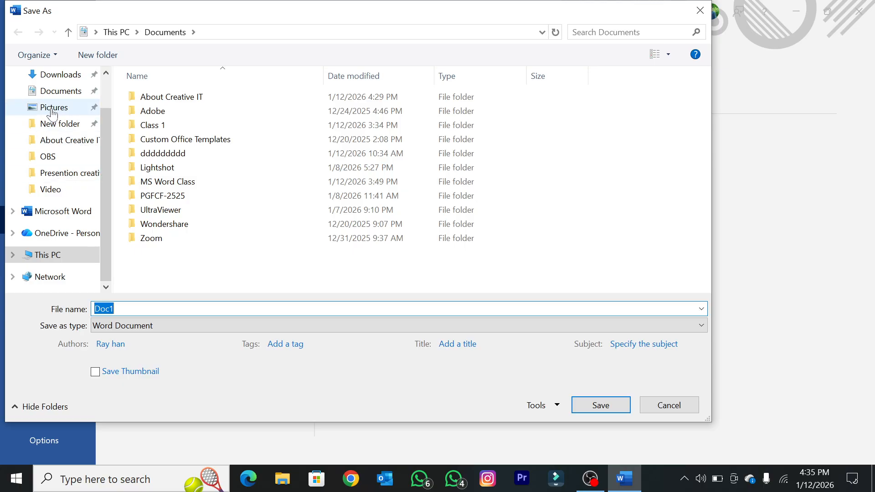
{"action": "left_click", "coordinate": [48, 95]}
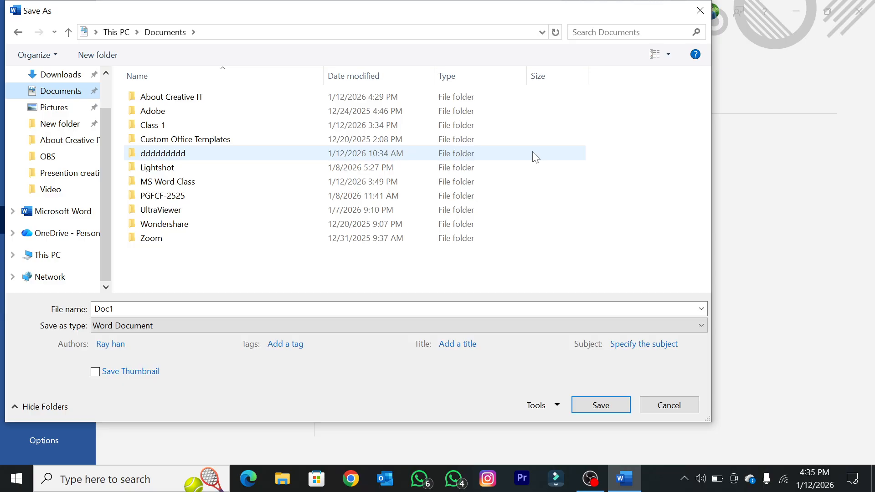
Step: Create a new folder named "MS Word 2019" inside Documents
{"action": "key", "text": "ctrl+shift+n"}
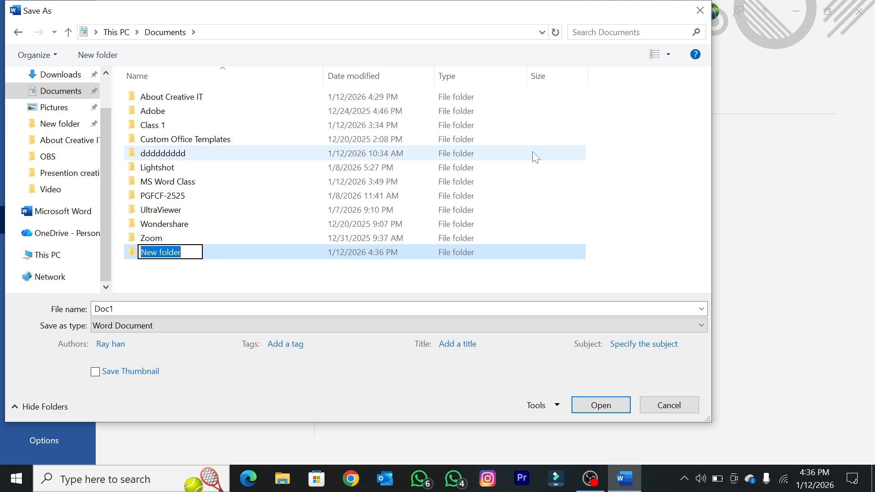
{"action": "key", "text": "BackSpace"}
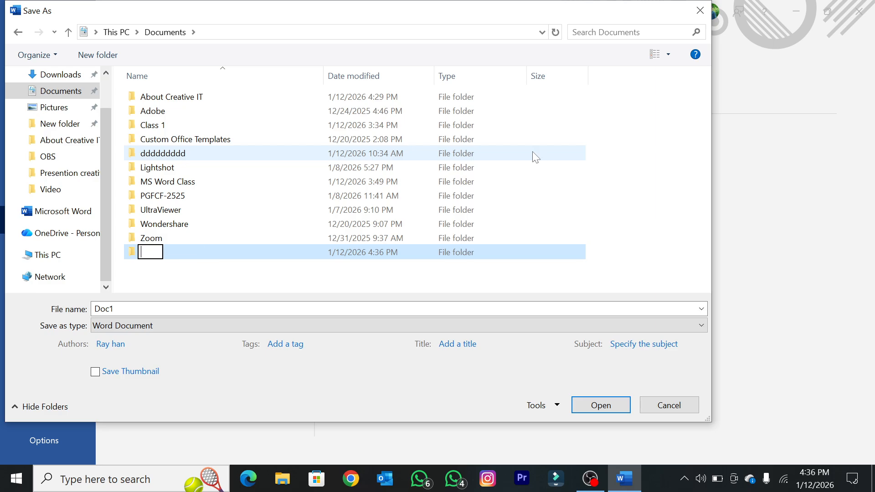
{"action": "type", "text": "MS Wo"}
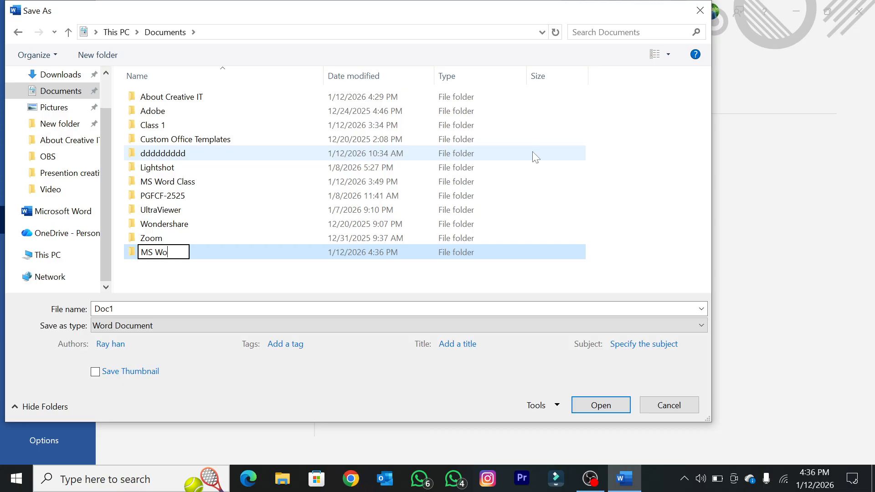
{"action": "type", "text": "rd 2019"}
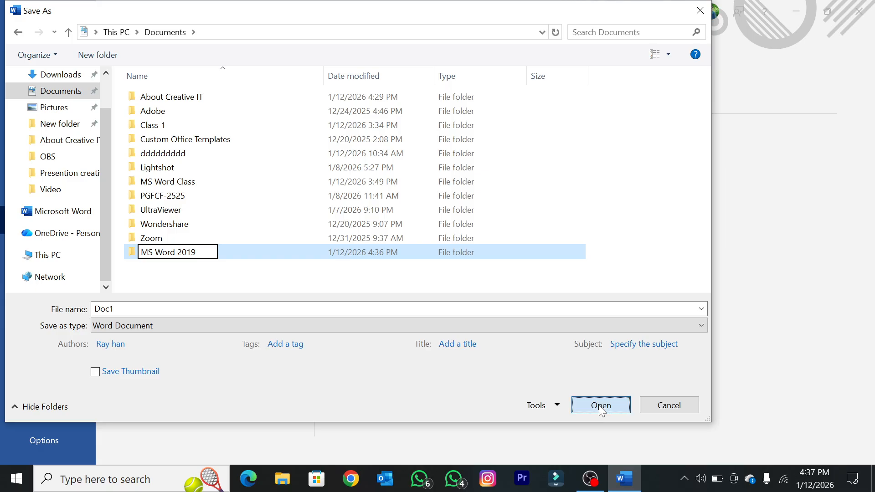
{"action": "left_click", "coordinate": [602, 410]}
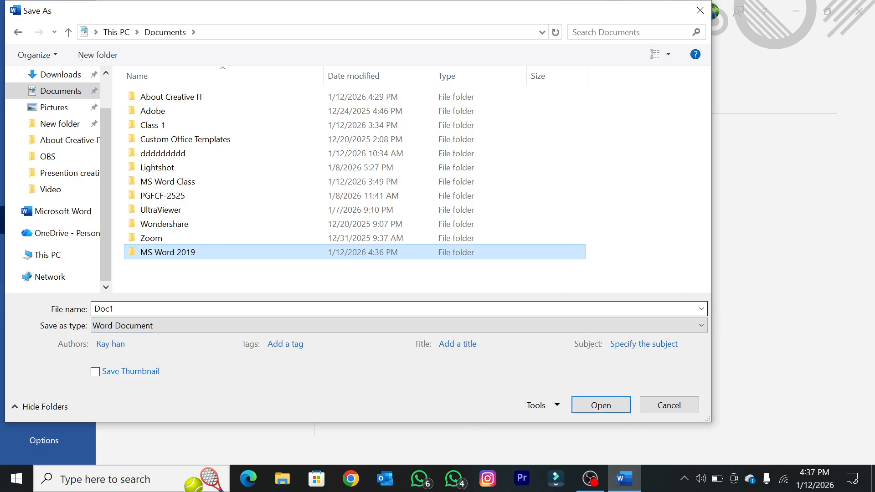
Step: Save the document as "Doc1" in the MS Word 2019 folder and close it
{"action": "left_click", "coordinate": [607, 409]}
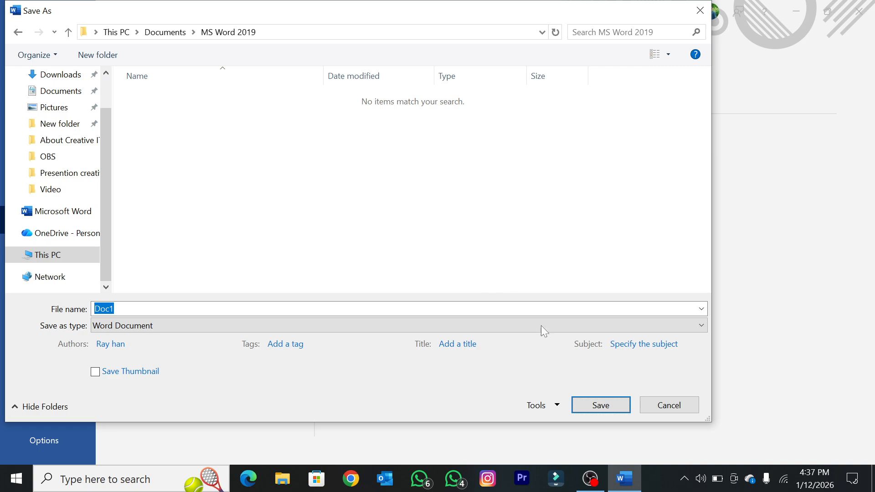
{"action": "left_click", "coordinate": [601, 411]}
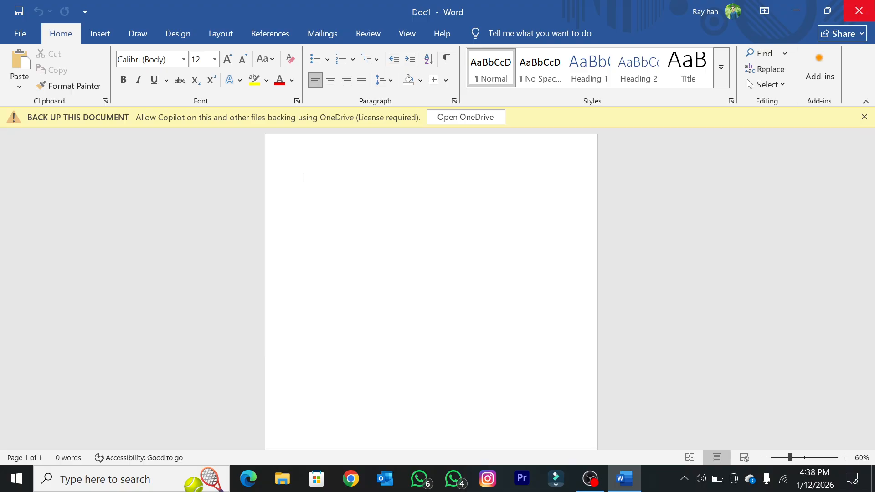
{"action": "left_click", "coordinate": [859, 11]}
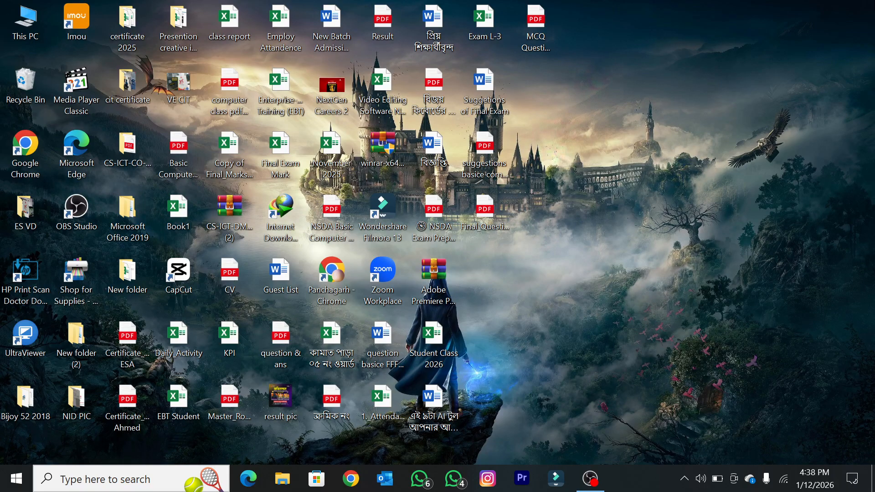
Step: Switch to File Explorer and open the "Doc1" document from the MS Word 2019 folder in Documents
{"action": "double_click", "coordinate": [20, 11]}
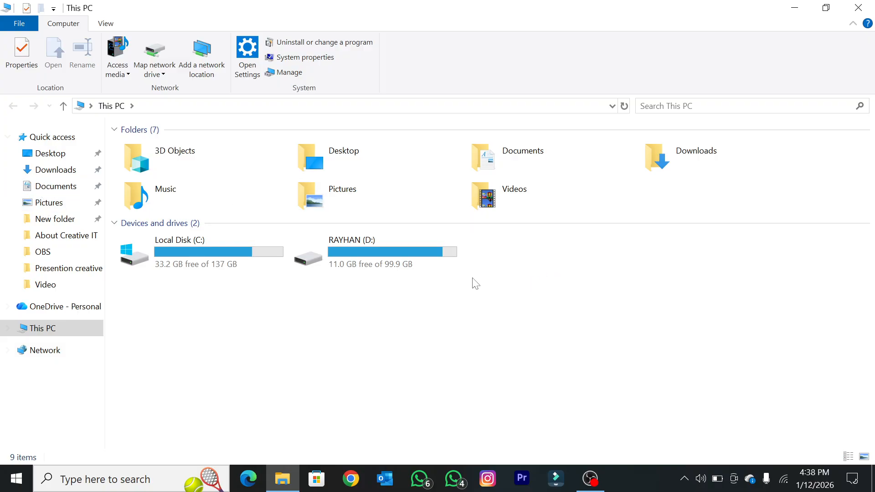
{"action": "left_click", "coordinate": [858, 8]}
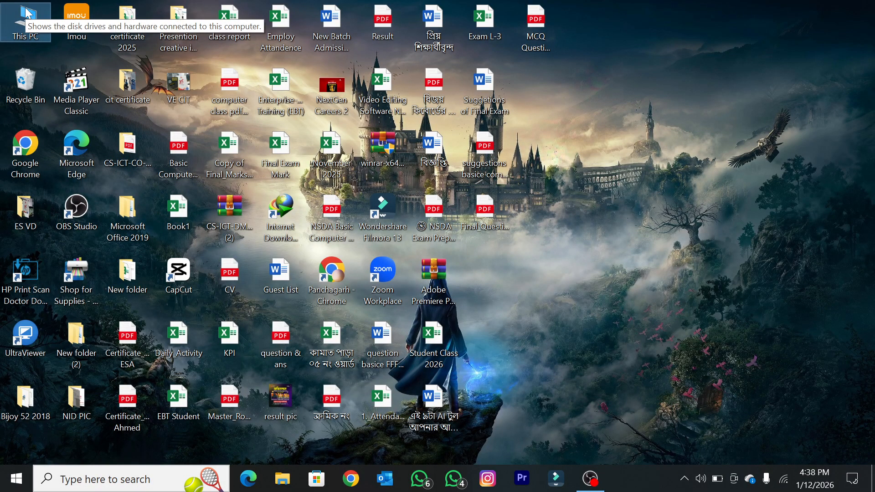
{"action": "double_click", "coordinate": [14, 28]}
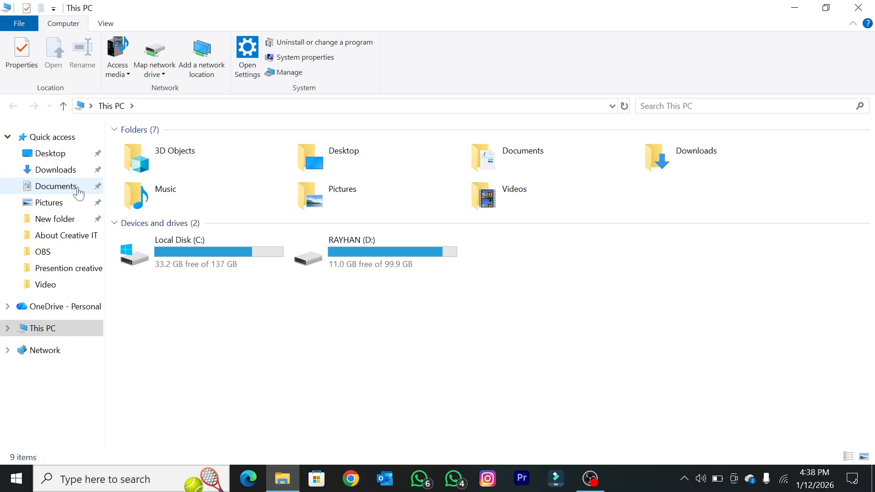
{"action": "left_click", "coordinate": [80, 190]}
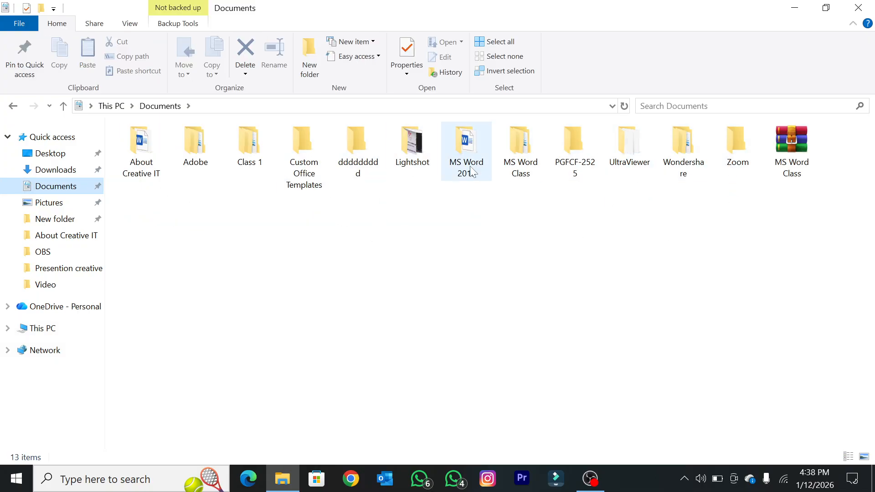
{"action": "double_click", "coordinate": [465, 141]}
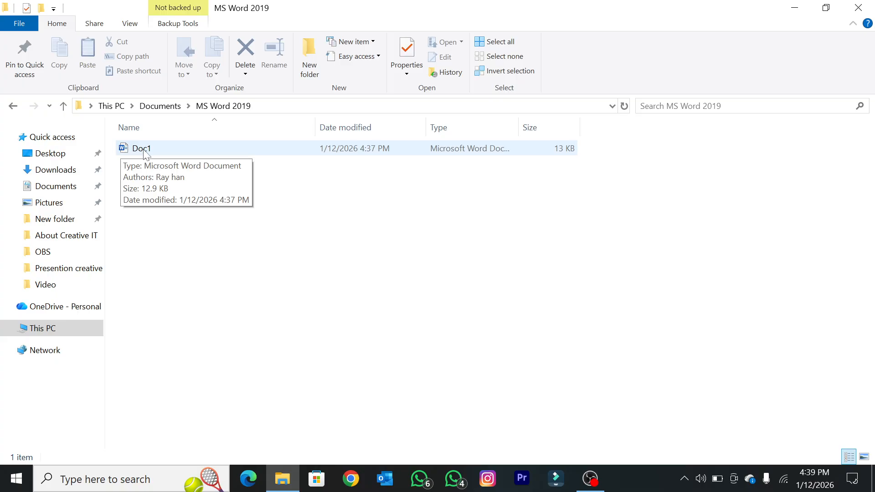
{"action": "double_click", "coordinate": [188, 150]}
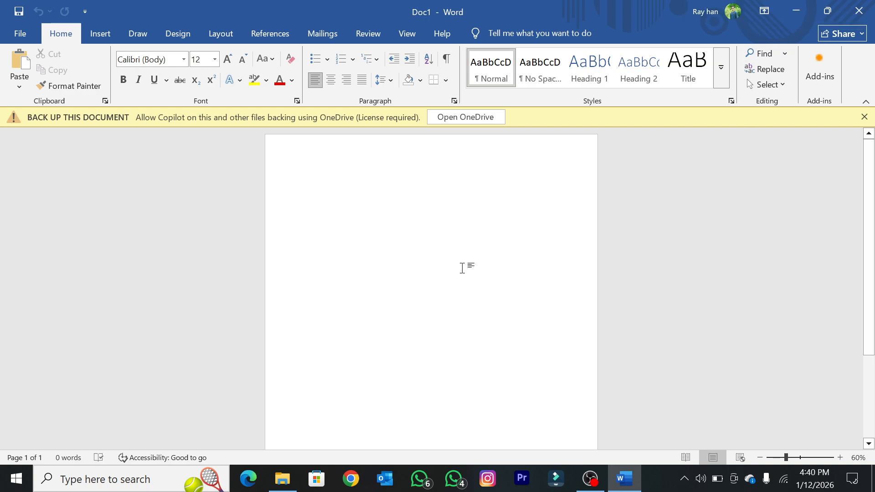
{"action": "type", "text": "ha"}
{"action": "key", "text": "BackSpace"}
{"action": "key", "text": "BackSpace"}
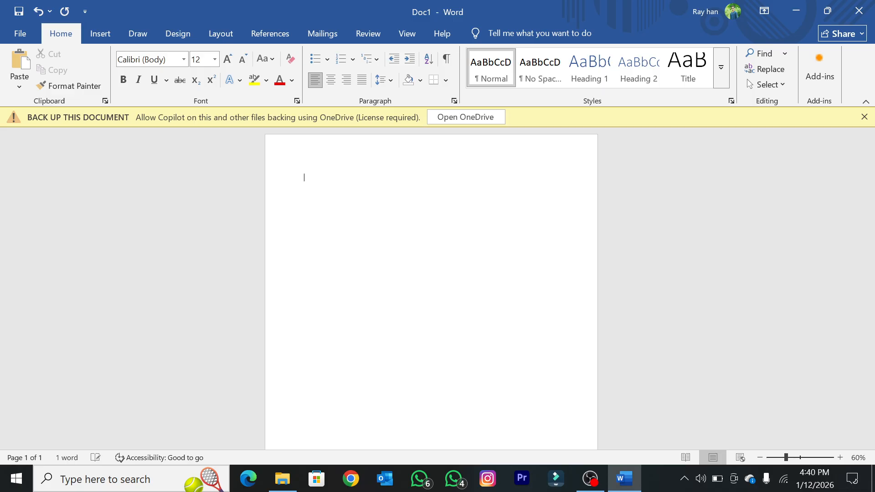
{"action": "type", "text": "My Name"}
{"action": "key", "text": "BackSpace"}
{"action": "key", "text": "BackSpace"}
{"action": "key", "text": "BackSpace"}
{"action": "key", "text": "BackSpace"}
{"action": "key", "text": "BackSpace"}
{"action": "key", "text": "BackSpace"}
{"action": "key", "text": "BackSpace"}
{"action": "key", "text": "BackSpace"}
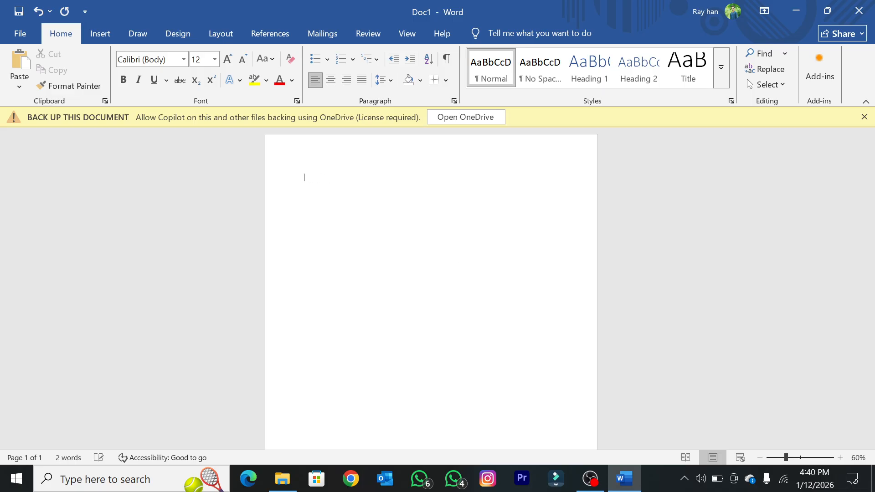
Step: Enter "Doucument work" on the first line of the blank document, leaving two spaces between the words
{"action": "scroll", "coordinate": [458, 283], "scroll_direction": "up", "scroll_amount": 5, "text": "ctrl"}
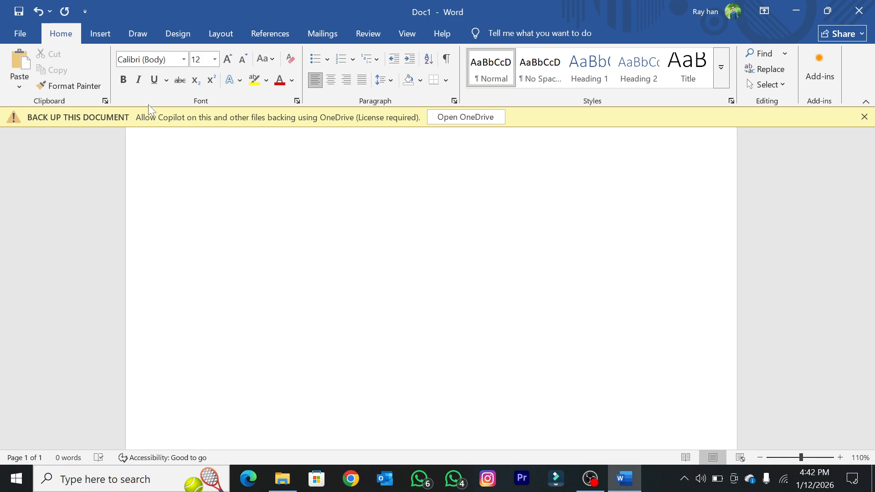
{"action": "type", "text": "Do"}
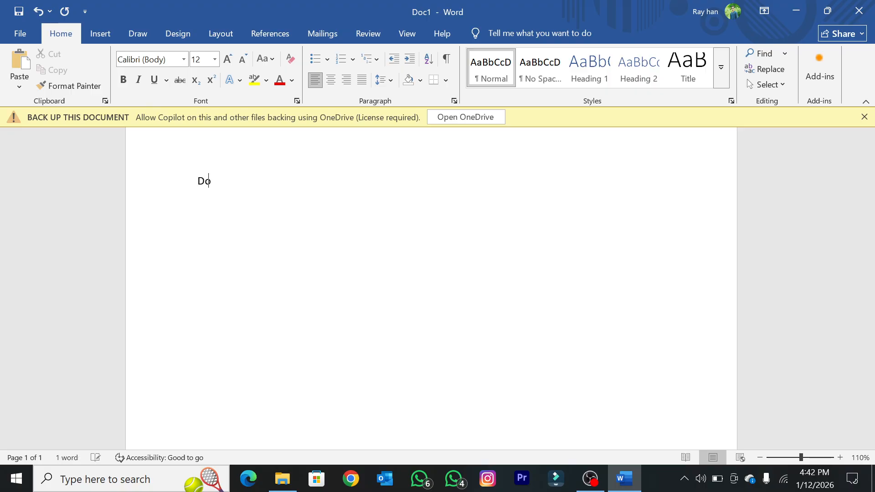
{"action": "type", "text": "ucument"}
{"action": "type", "text": "we"}
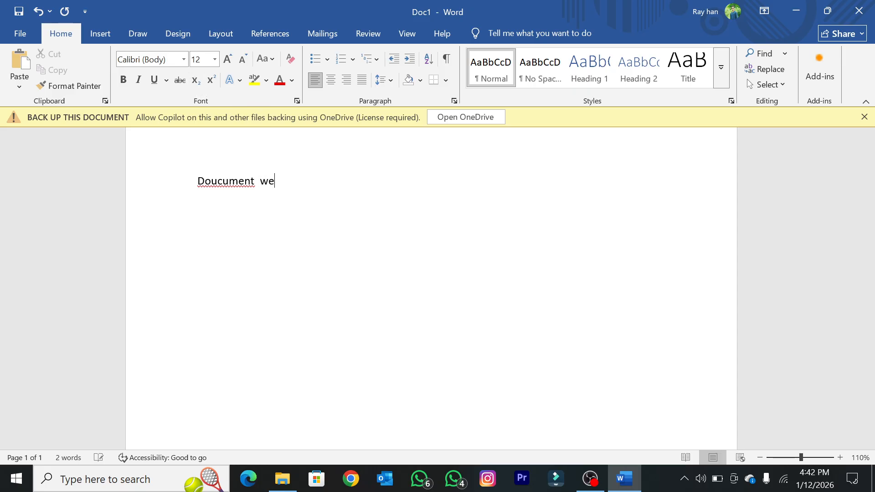
{"action": "key", "text": "BackSpace"}
{"action": "type", "text": "prk"}
{"action": "key", "text": "BackSpace"}
{"action": "key", "text": "BackSpace"}
{"action": "key", "text": "BackSpace"}
{"action": "key", "text": "BackSpace"}
{"action": "type", "text": "ork"}
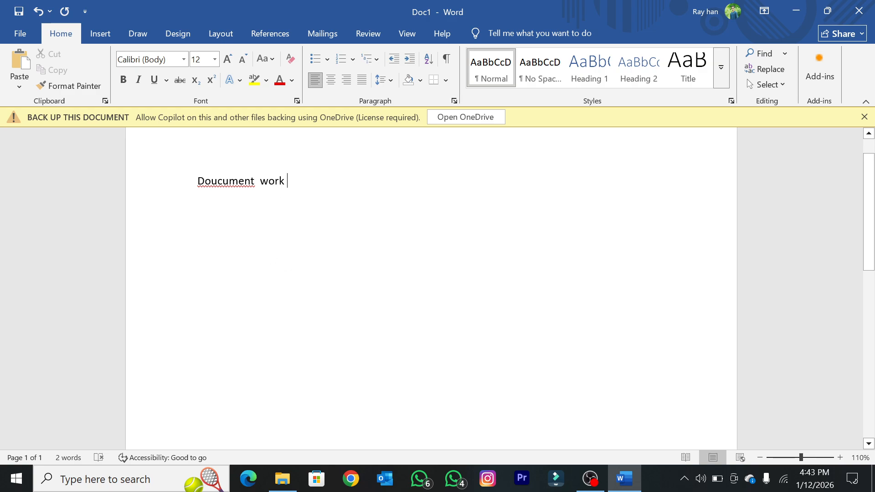
Step: Correct the misspelled "Doucument" with the suggestion "Document", then end the line with a period and start a new line
{"action": "left_click", "coordinate": [228, 181]}
{"action": "right_click", "coordinate": [229, 182]}
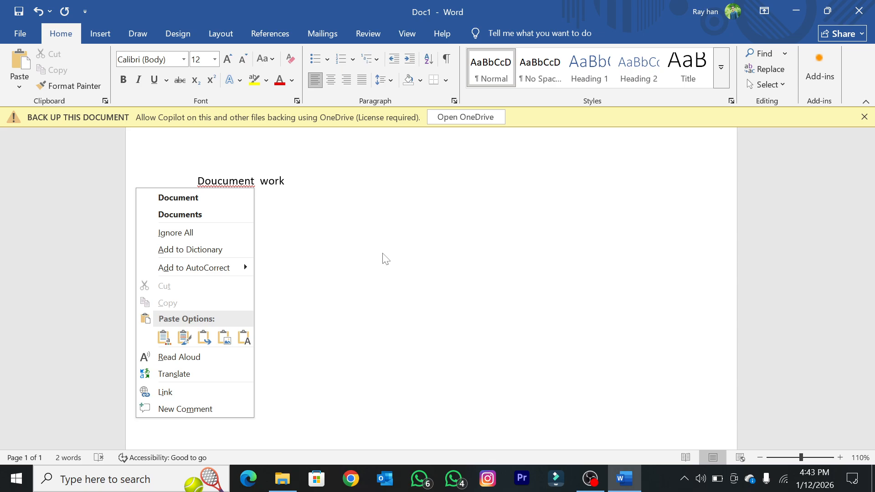
{"action": "left_click", "coordinate": [200, 204]}
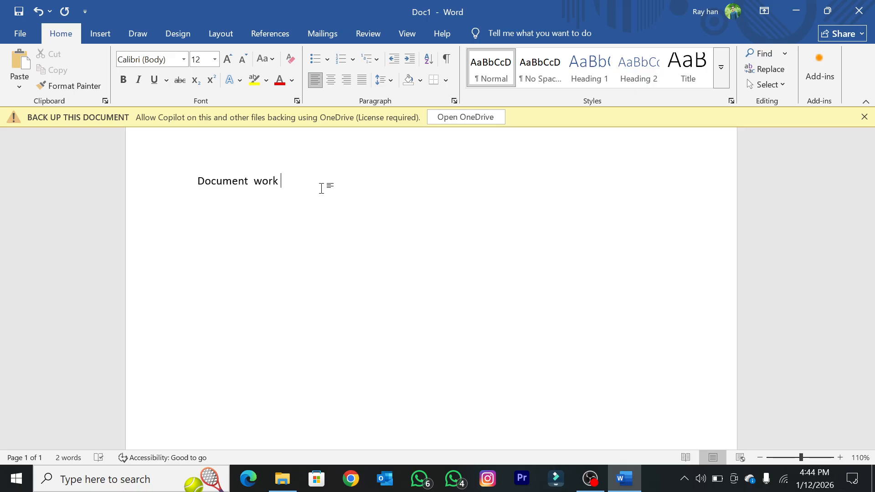
{"action": "key", "text": "BackSpace"}
{"action": "type", "text": "."}
{"action": "key", "text": "Return"}
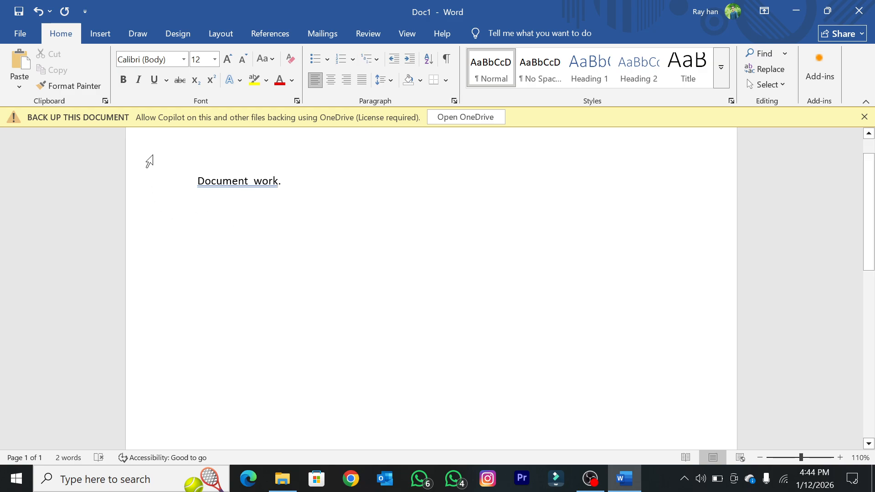
Step: Remove the space before the period and accept the grammar suggestion "Document work" for the double space between the words
{"action": "scroll", "coordinate": [275, 256], "scroll_direction": "up", "scroll_amount": 10}
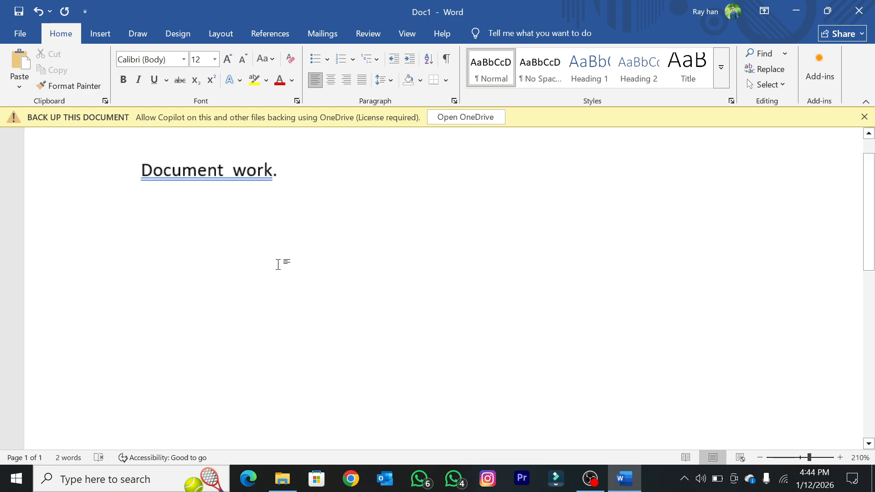
{"action": "left_click", "coordinate": [321, 164]}
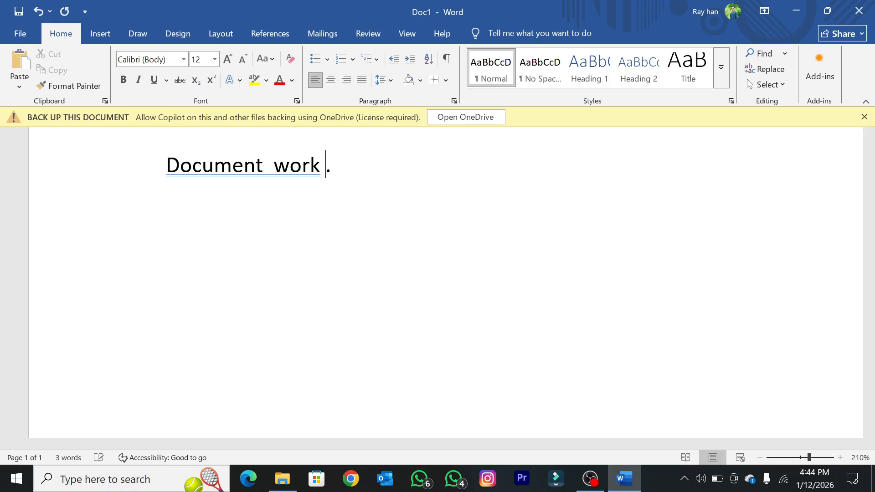
{"action": "key", "text": "BackSpace"}
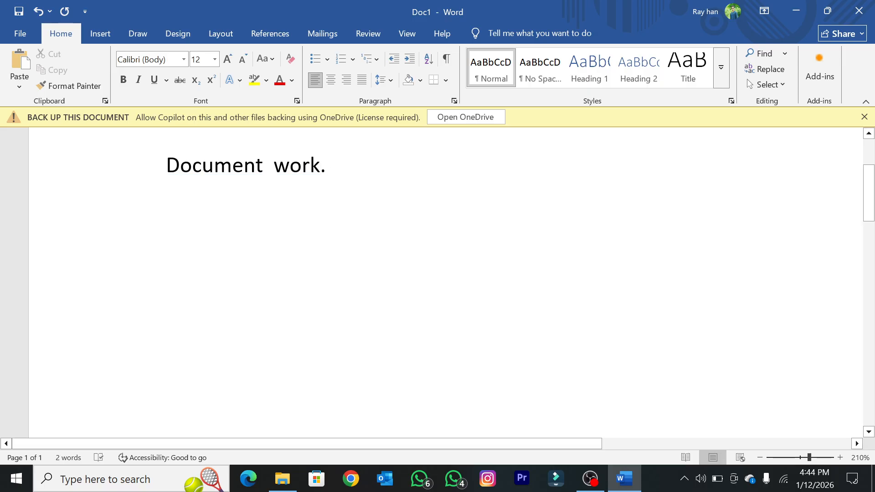
{"action": "right_click", "coordinate": [289, 166]}
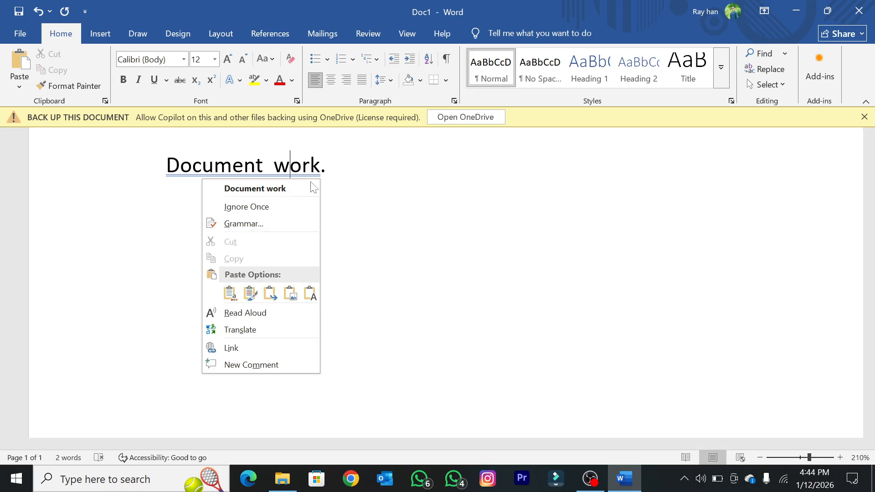
{"action": "left_click", "coordinate": [282, 189]}
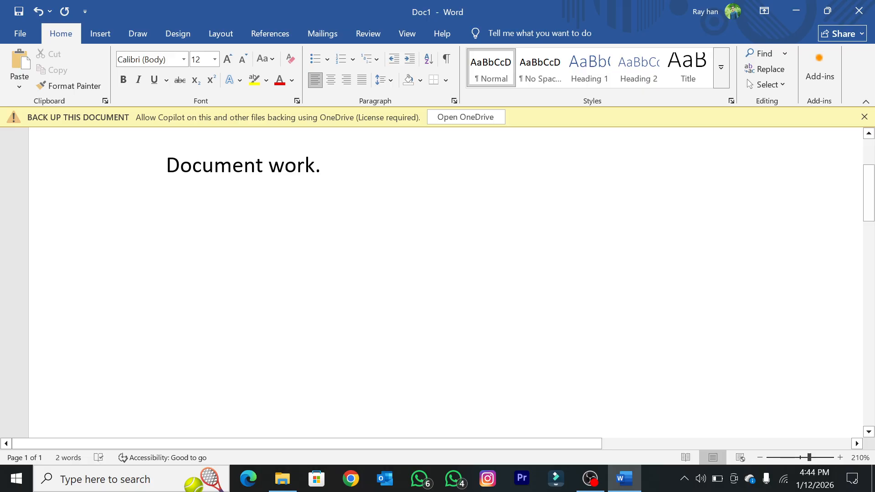
Step: Try adding slashes and a question mark after "Document work.", deleting each of them again
{"action": "key", "text": "End"}
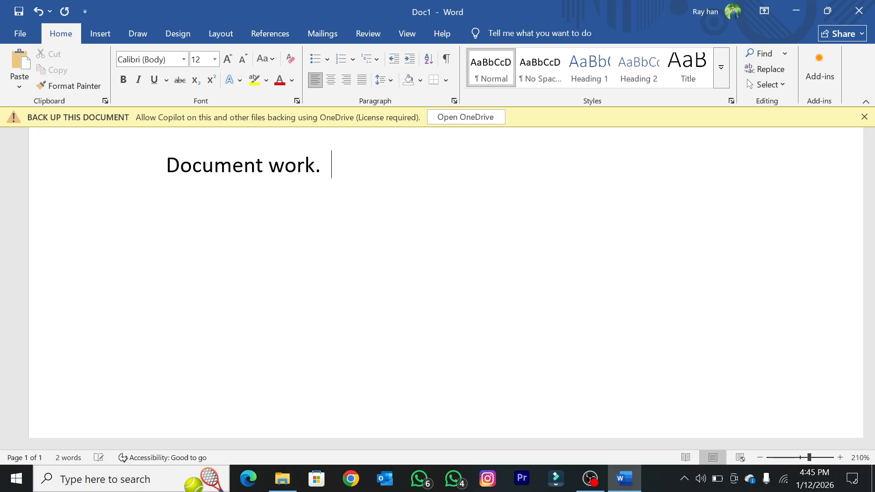
{"action": "type", "text": "///"}
{"action": "key", "text": "BackSpace"}
{"action": "key", "text": "BackSpace"}
{"action": "key", "text": "BackSpace"}
{"action": "type", "text": "?"}
{"action": "key", "text": "BackSpace"}
{"action": "key", "text": "BackSpace"}
{"action": "key", "text": "BackSpace"}
{"action": "key", "text": "BackSpace"}
Step: Replace the period after "Document work" with a semicolon and a colon separated by a space
{"action": "type", "text": "; :"}
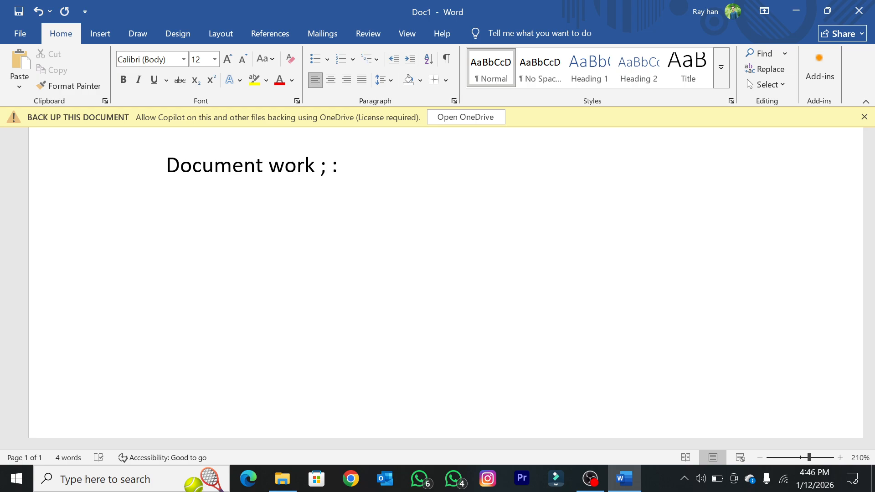
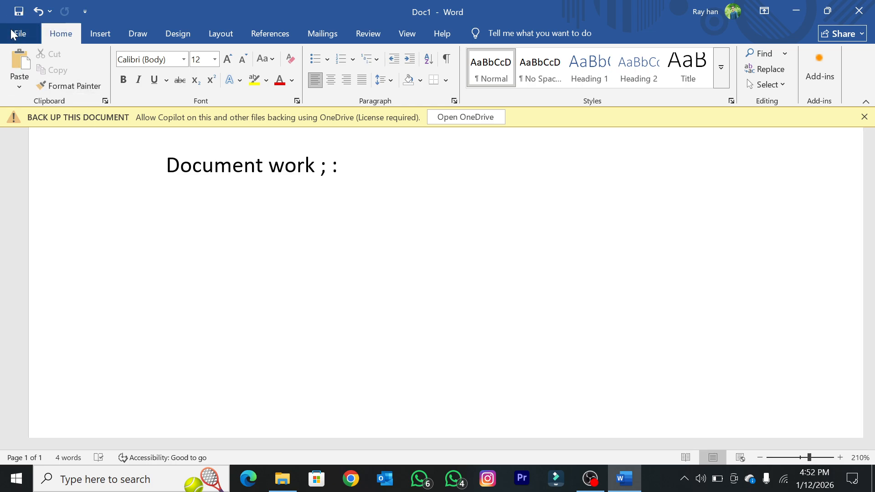
Step: Save the Word document, then close Word and the MS Word 2019 folder window
{"action": "left_click", "coordinate": [15, 14]}
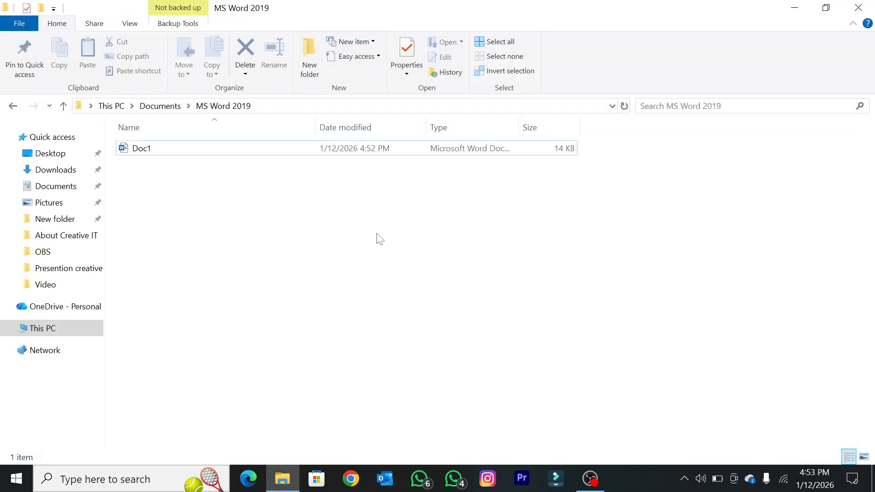
{"action": "right_click", "coordinate": [371, 231]}
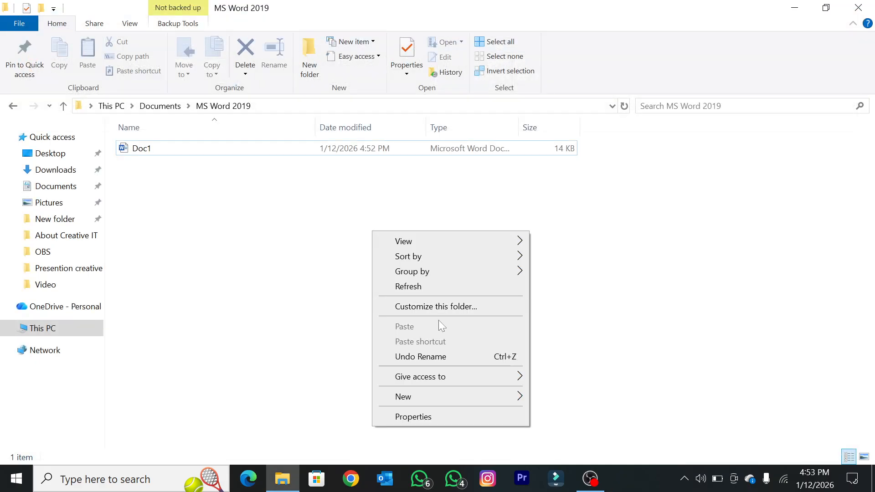
{"action": "left_click", "coordinate": [439, 320]}
{"action": "left_click", "coordinate": [859, 7]}
Step: Refresh the desktop and open the November 2025 workbook in Excel
{"action": "right_click", "coordinate": [683, 69]}
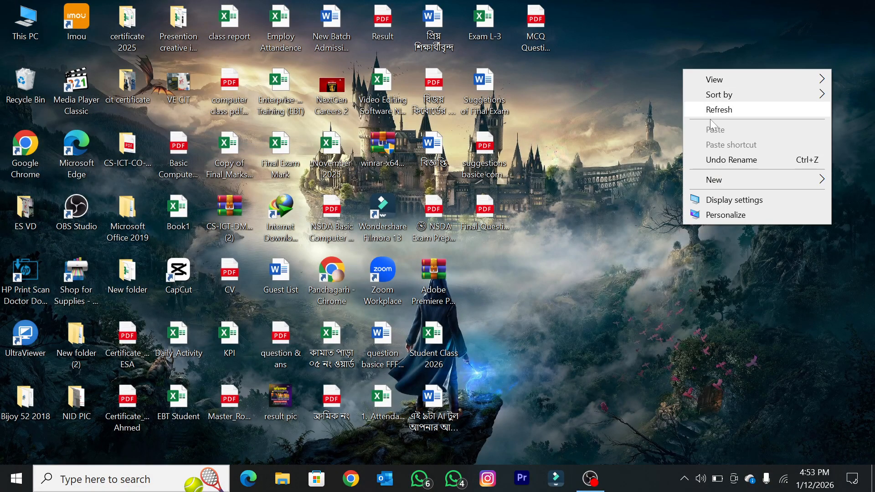
{"action": "left_click", "coordinate": [715, 112]}
{"action": "right_click", "coordinate": [675, 46]}
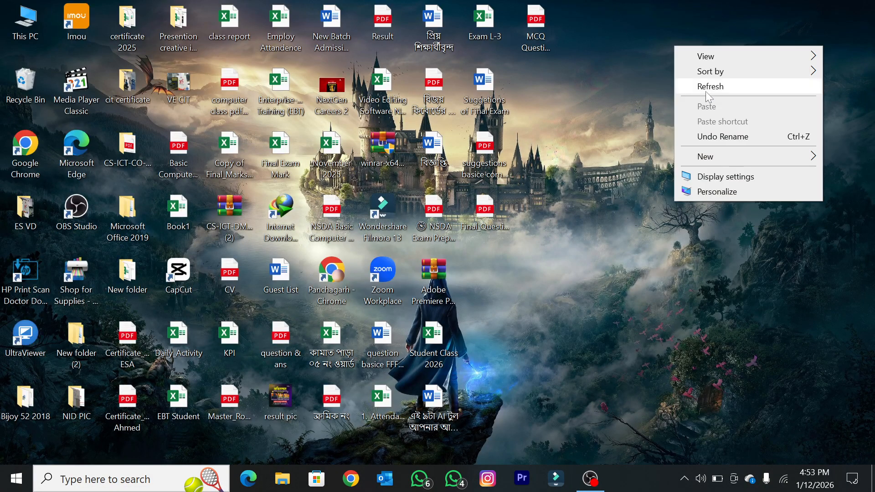
{"action": "left_click", "coordinate": [705, 87]}
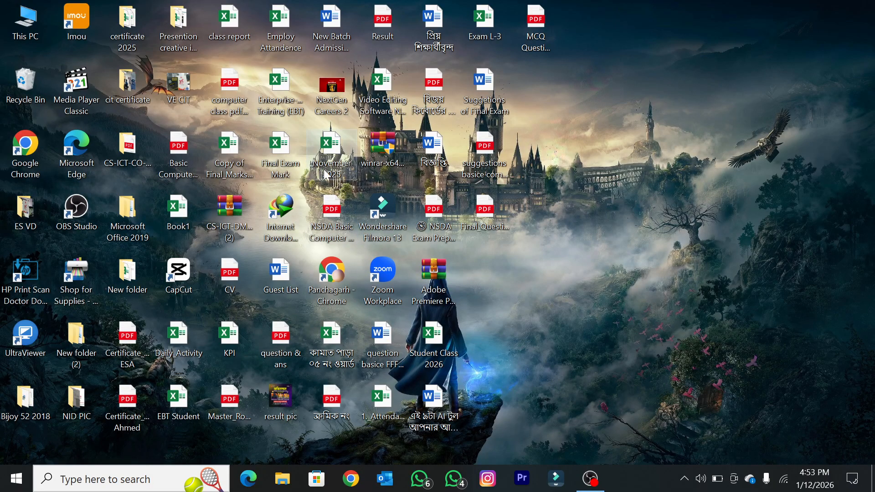
{"action": "double_click", "coordinate": [325, 175]}
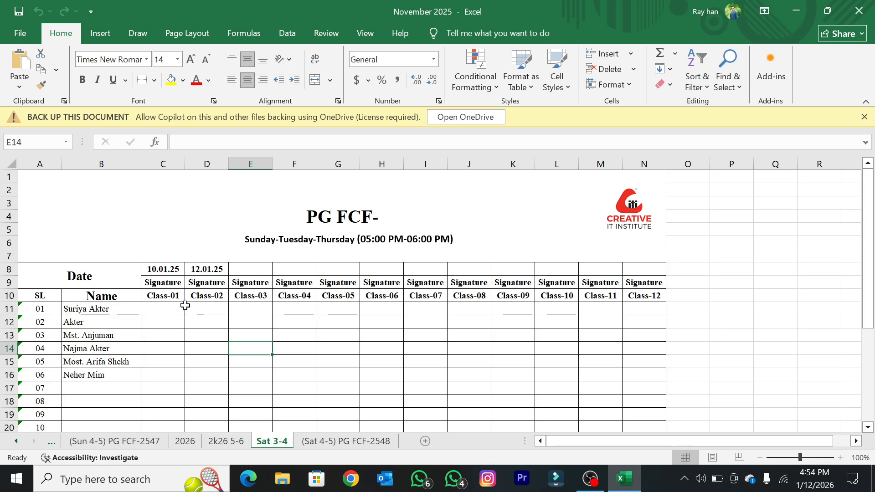
Step: Clear the serial number and student name from cells A13:B13 of the attendance sheet
{"action": "left_click", "coordinate": [199, 308]}
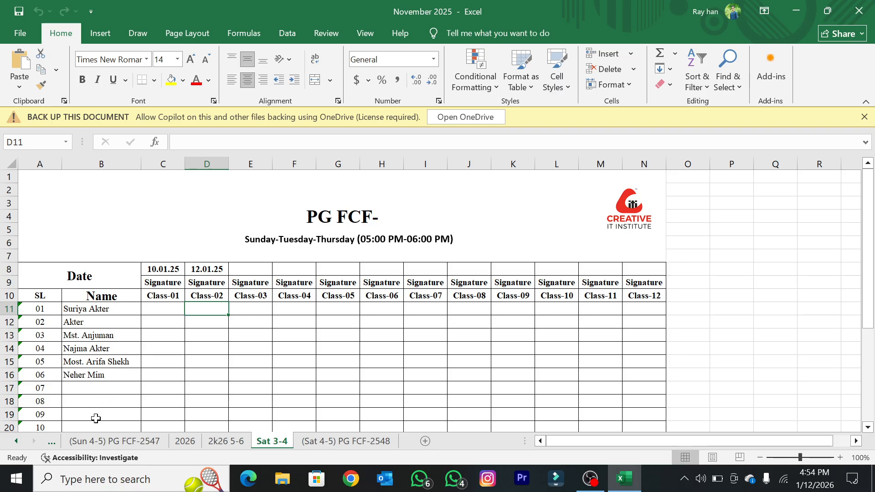
{"action": "left_click", "coordinate": [103, 336]}
{"action": "left_click_drag", "start_coordinate": [33, 339], "coordinate": [134, 340]}
{"action": "key", "text": "Delete"}
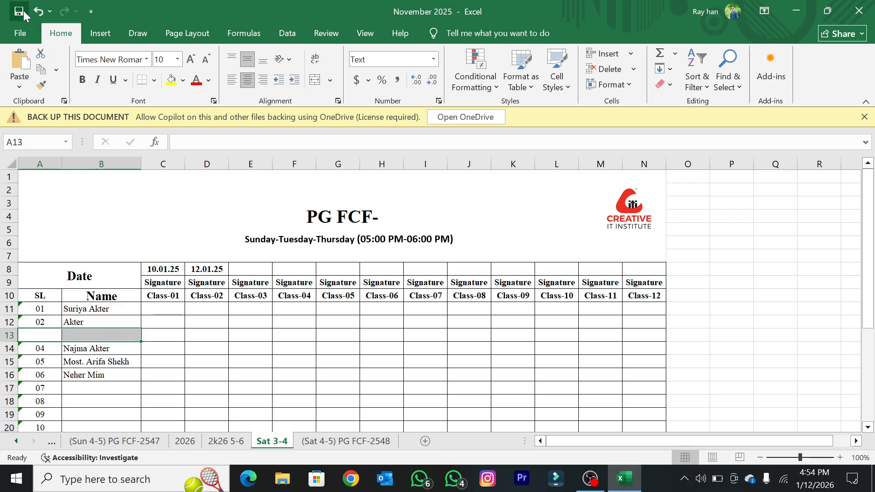
{"action": "left_click", "coordinate": [155, 310]}
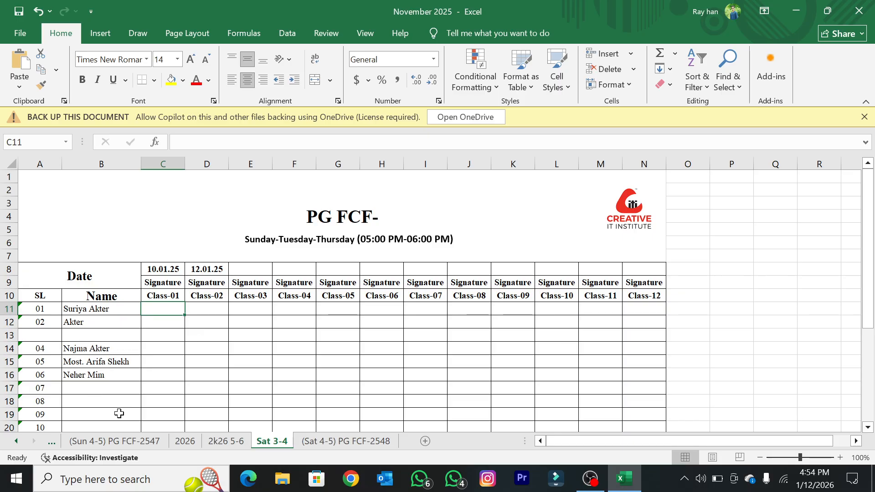
Step: Try shortening the student name in B11 and clearing the name in B12, undoing both edits
{"action": "left_click", "coordinate": [109, 311]}
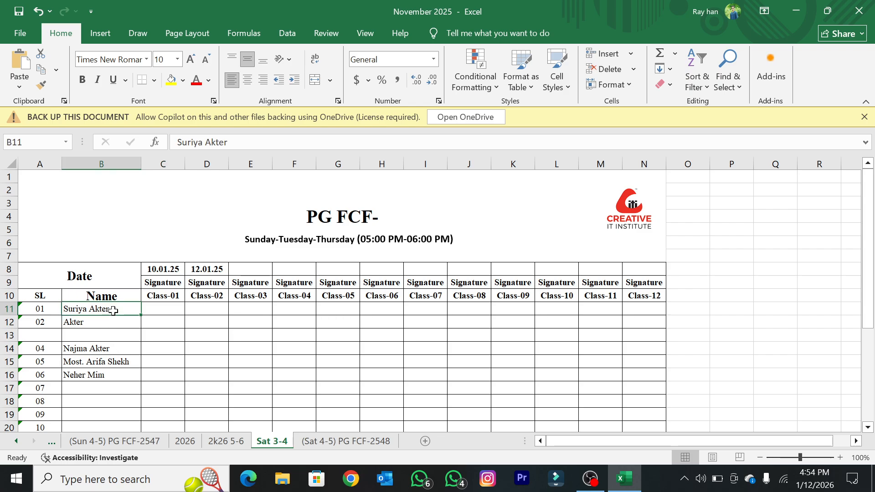
{"action": "double_click", "coordinate": [113, 311]}
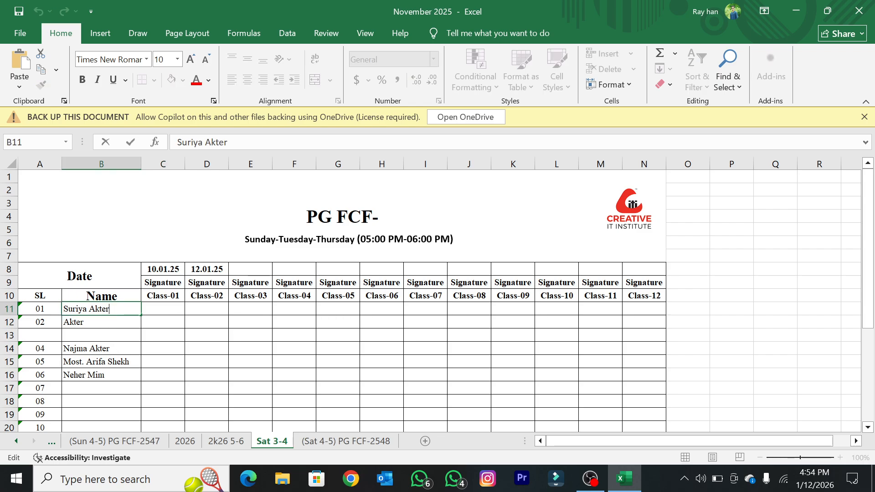
{"action": "key", "text": "BackSpace"}
{"action": "key", "text": "BackSpace"}
{"action": "key", "text": "BackSpace"}
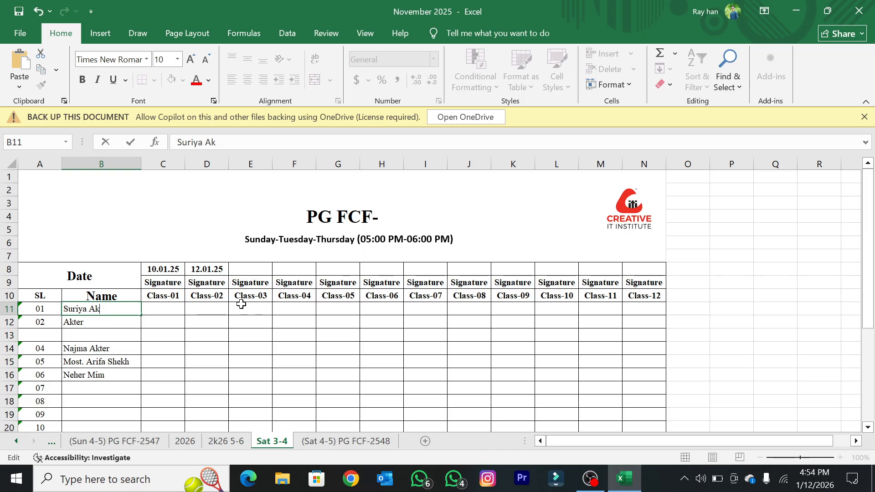
{"action": "left_click", "coordinate": [82, 325]}
{"action": "left_click", "coordinate": [208, 333]}
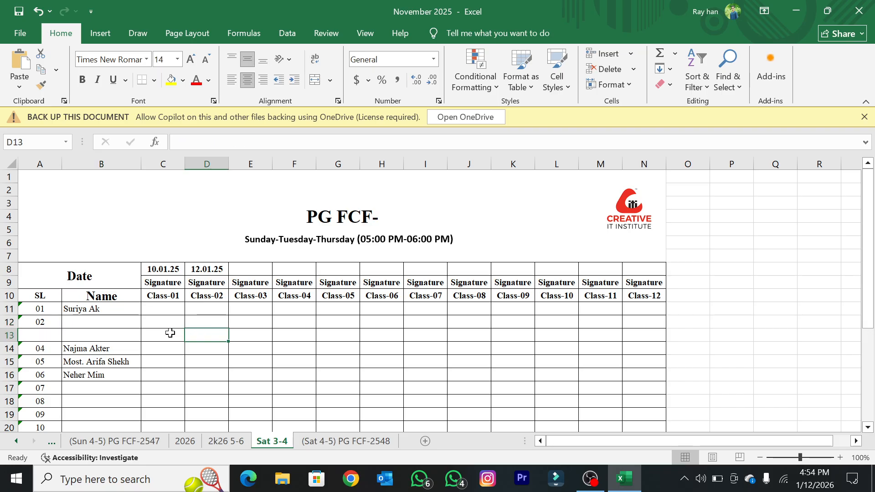
{"action": "key", "text": "ctrl+z"}
{"action": "key", "text": "ctrl+z"}
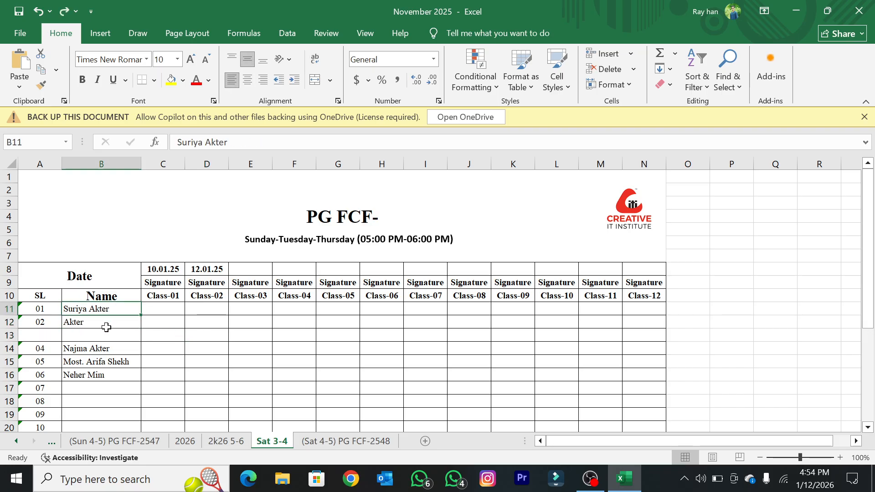
Step: Clear the name in B12 and move the three student names from B14:B16 up to B12:B14
{"action": "left_click", "coordinate": [107, 322]}
{"action": "key", "text": "Delete"}
{"action": "left_click", "coordinate": [179, 347]}
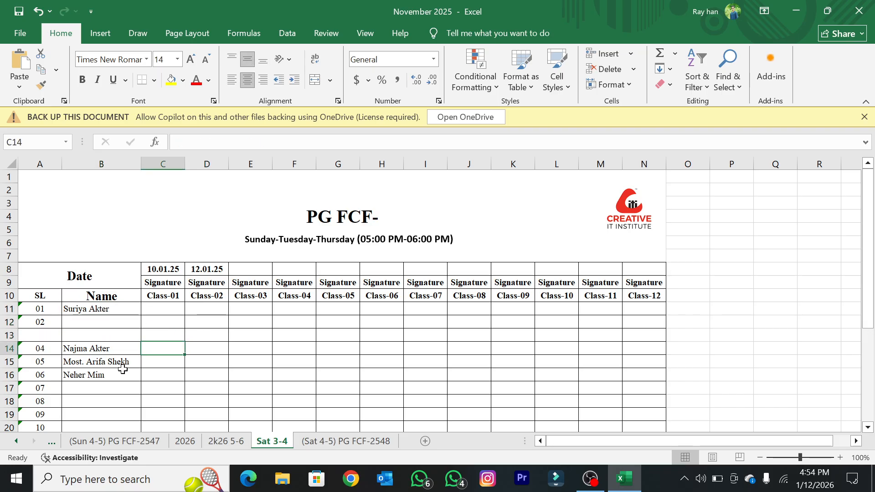
{"action": "left_click_drag", "start_coordinate": [92, 347], "coordinate": [87, 374]}
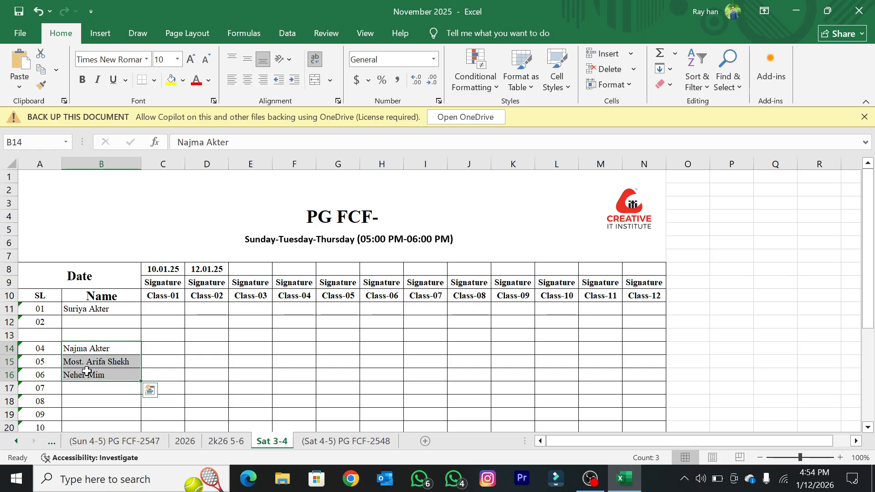
{"action": "key", "text": "ctrl+c"}
{"action": "left_click", "coordinate": [73, 323]}
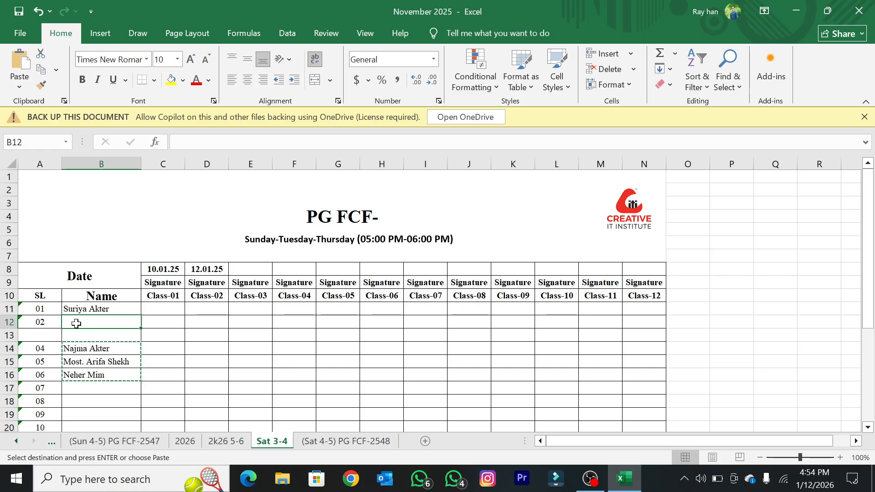
{"action": "key", "text": "ctrl+v"}
{"action": "left_click", "coordinate": [92, 364]}
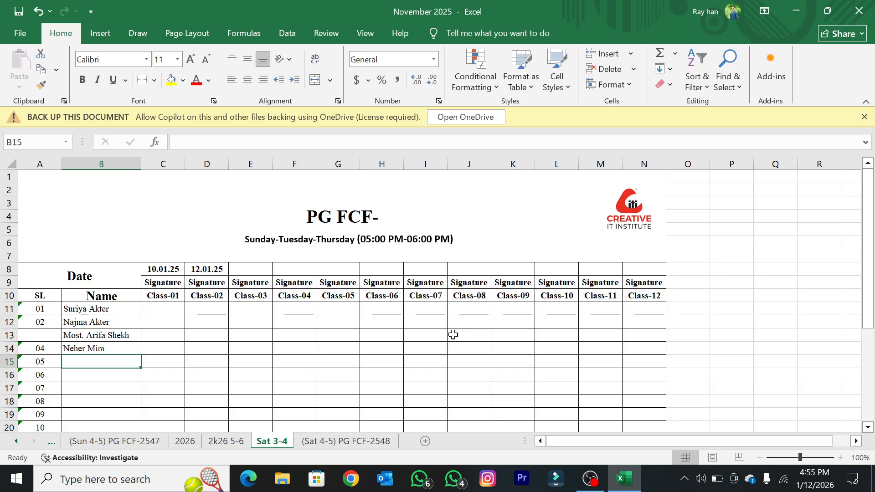
Step: Enter P in C11 as the Class-01 attendance of the first student
{"action": "left_click", "coordinate": [175, 309]}
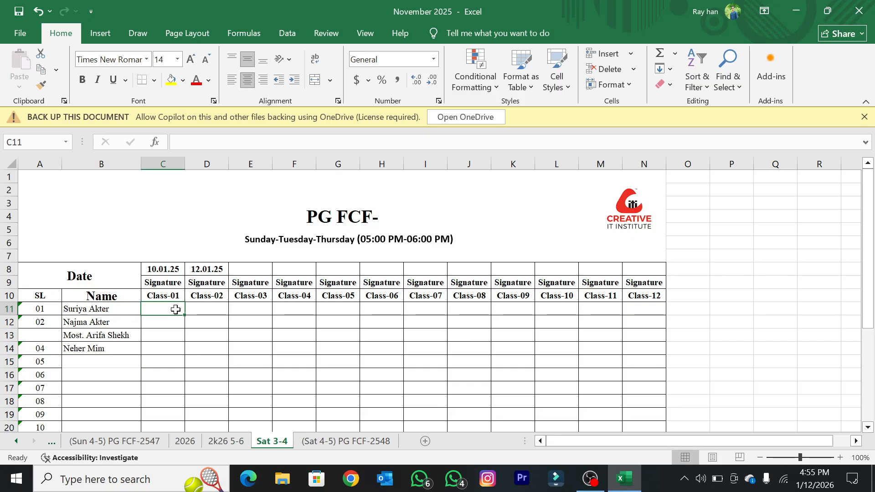
{"action": "type", "text": "P"}
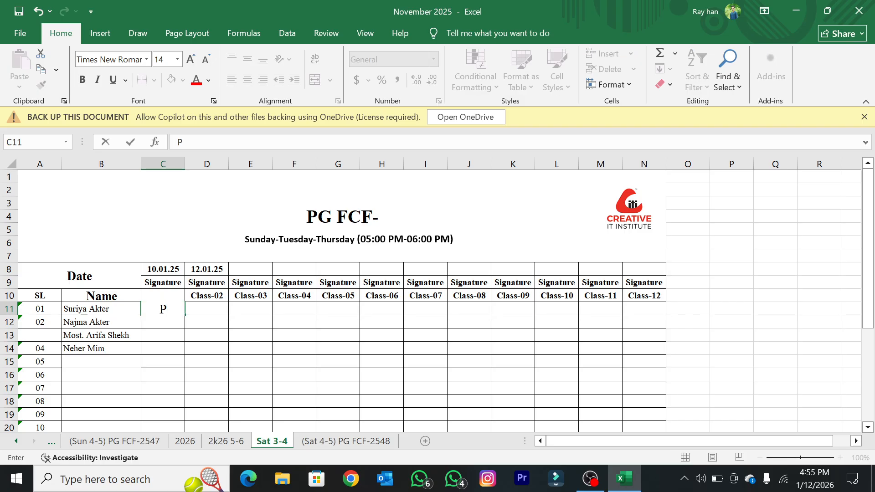
{"action": "left_click", "coordinate": [201, 419]}
Step: Enter a new student's name in B15, correct the spelling of its second word and add a third word
{"action": "left_click", "coordinate": [106, 365]}
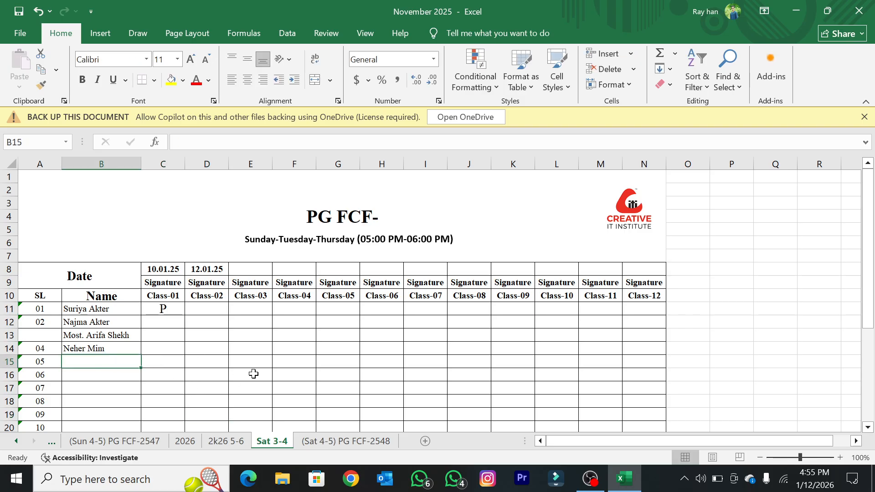
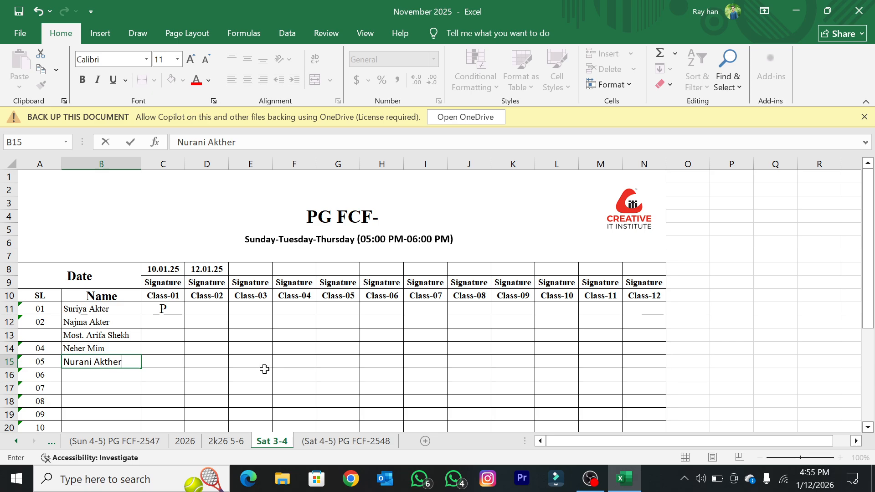
{"action": "left_click", "coordinate": [268, 370]}
{"action": "double_click", "coordinate": [111, 364]}
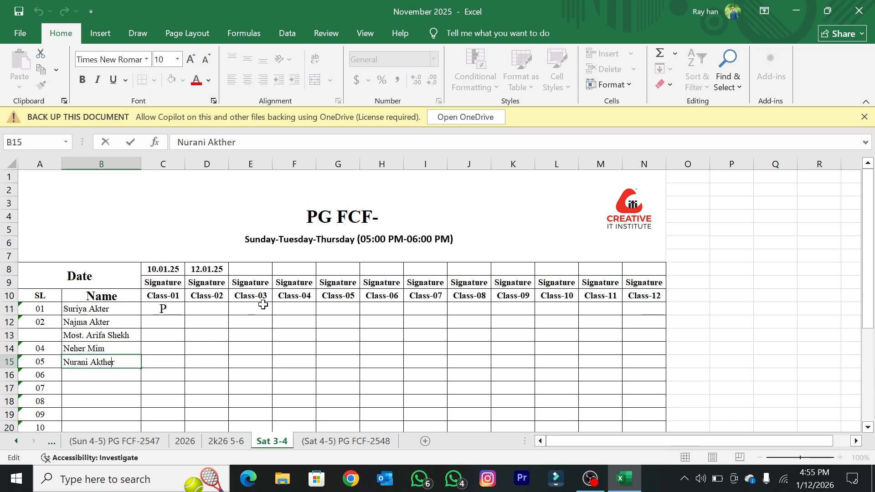
{"action": "key", "text": "BackSpace"}
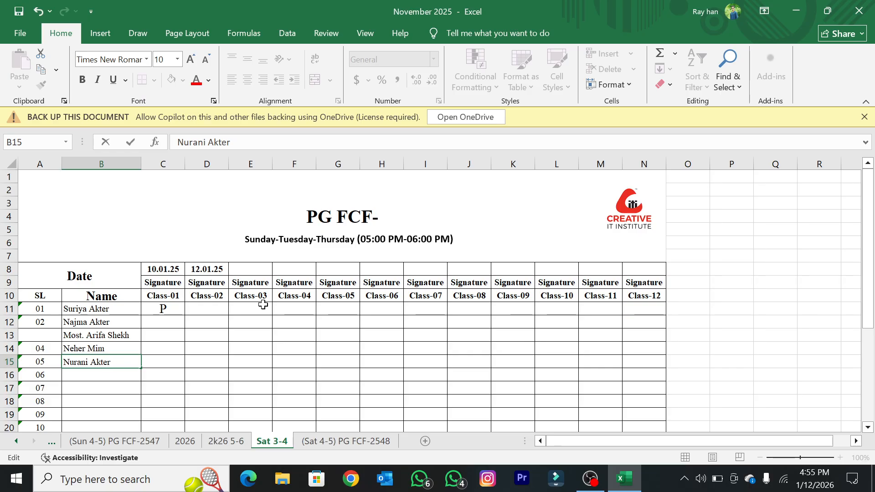
{"action": "left_click", "coordinate": [201, 343]}
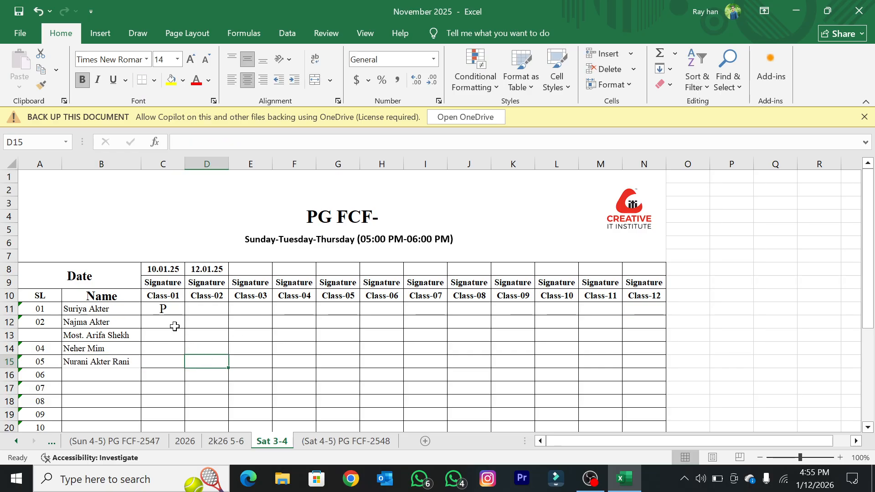
Step: Fill the P mark down the Class-01 column to C15 and copy it across to D11:D15 for Class-02
{"action": "left_click", "coordinate": [165, 308]}
{"action": "left_click_drag", "start_coordinate": [185, 315], "coordinate": [186, 370]}
{"action": "left_click", "coordinate": [179, 315]}
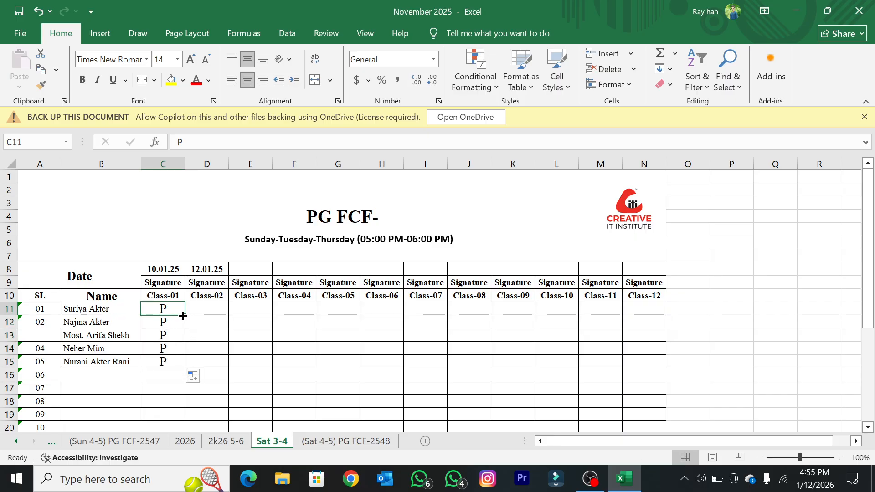
{"action": "left_click_drag", "start_coordinate": [183, 315], "coordinate": [232, 364]}
{"action": "left_click", "coordinate": [275, 324]}
{"action": "left_click", "coordinate": [227, 308]}
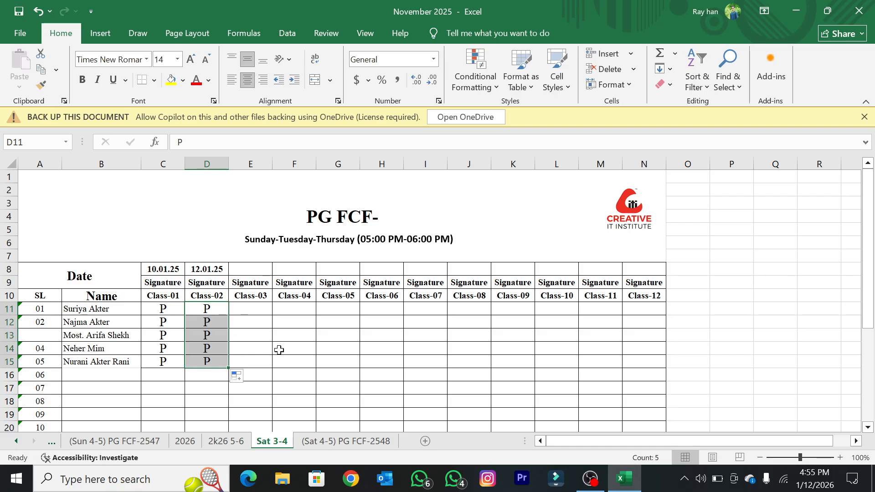
Step: Save the attendance workbook and close Excel
{"action": "left_click", "coordinate": [18, 16]}
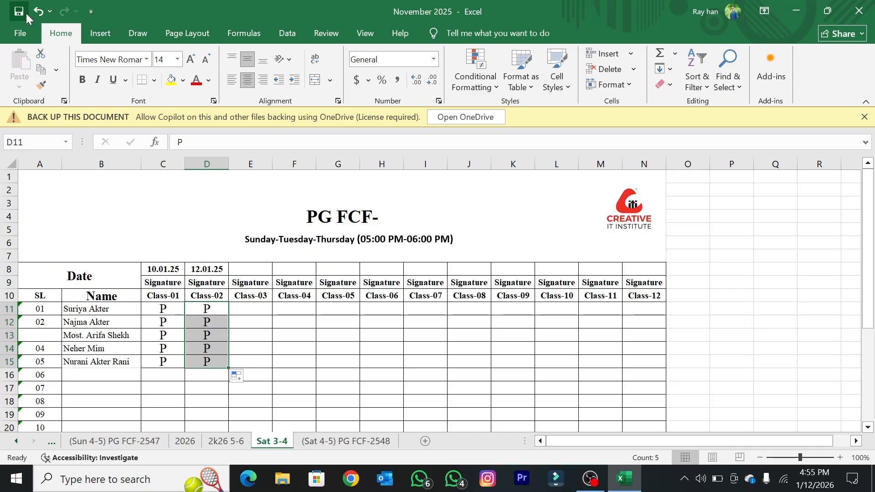
{"action": "left_click", "coordinate": [284, 336]}
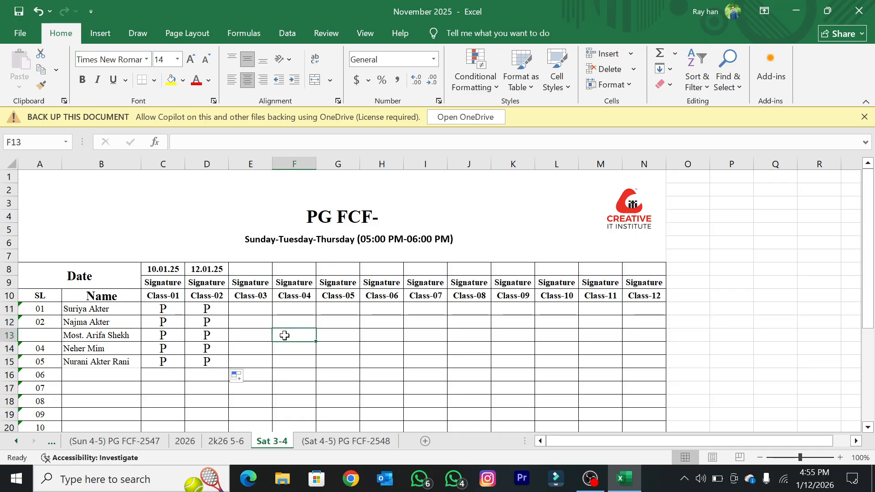
{"action": "left_click", "coordinate": [859, 11]}
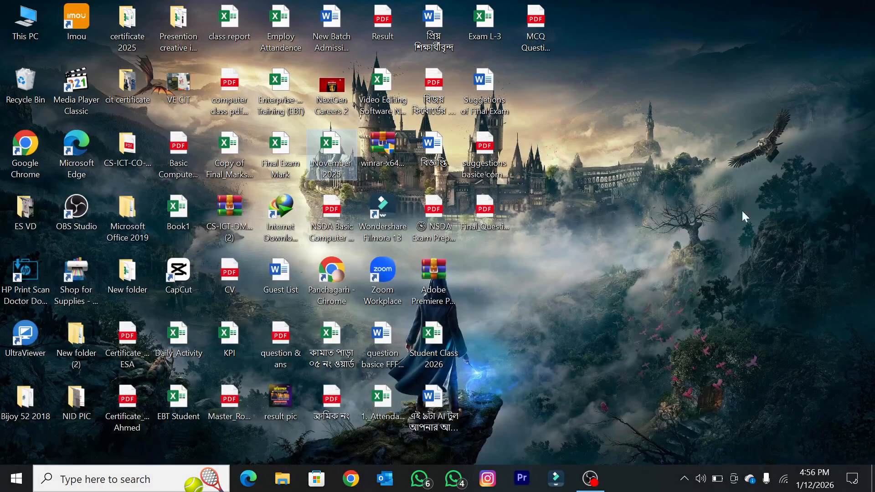
Step: Refresh the desktop three times
{"action": "right_click", "coordinate": [593, 84]}
{"action": "left_click", "coordinate": [649, 128]}
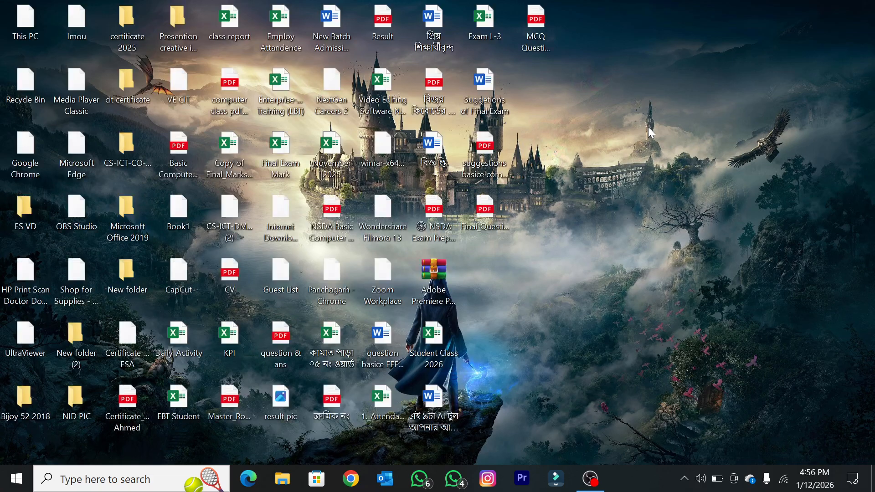
{"action": "right_click", "coordinate": [648, 127]}
{"action": "left_click", "coordinate": [678, 168]}
{"action": "right_click", "coordinate": [600, 67]}
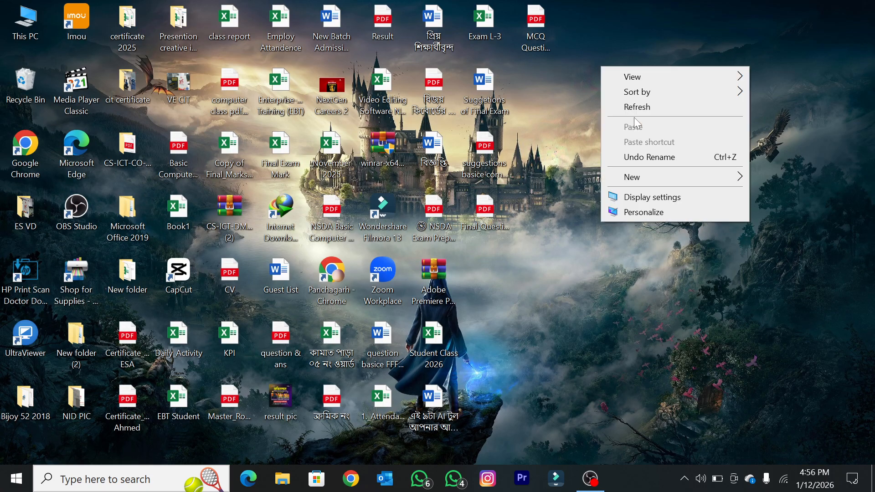
{"action": "left_click", "coordinate": [633, 109]}
{"action": "left_click", "coordinate": [17, 478]}
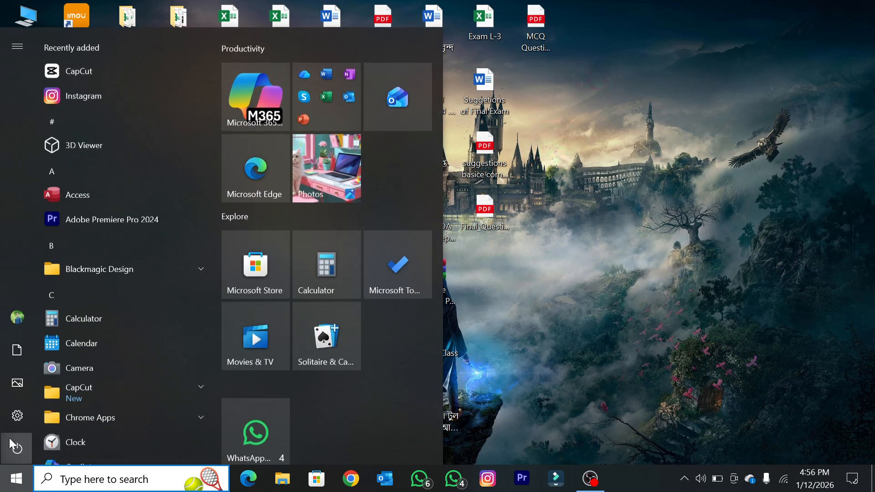
{"action": "left_click", "coordinate": [546, 408]}
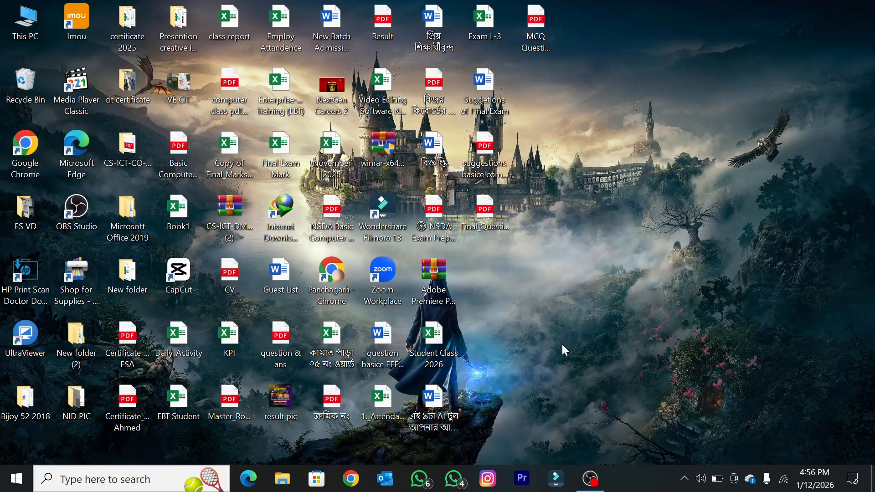
{"action": "left_click", "coordinate": [599, 477]}
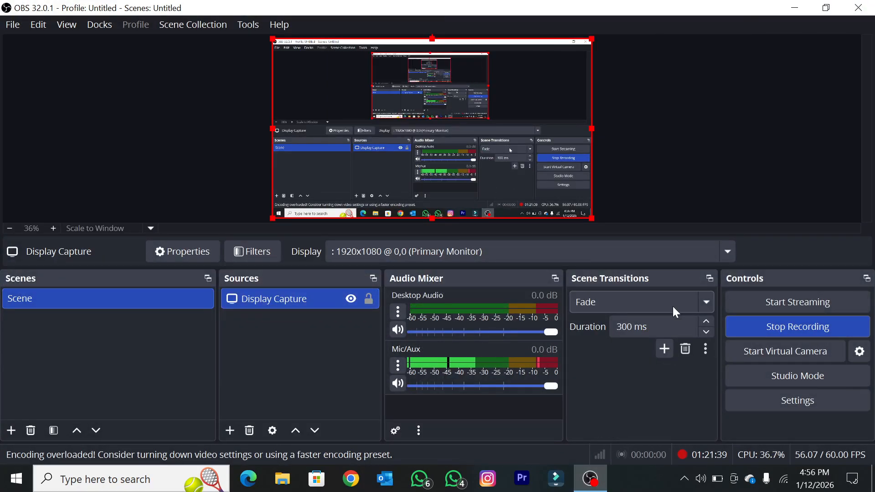